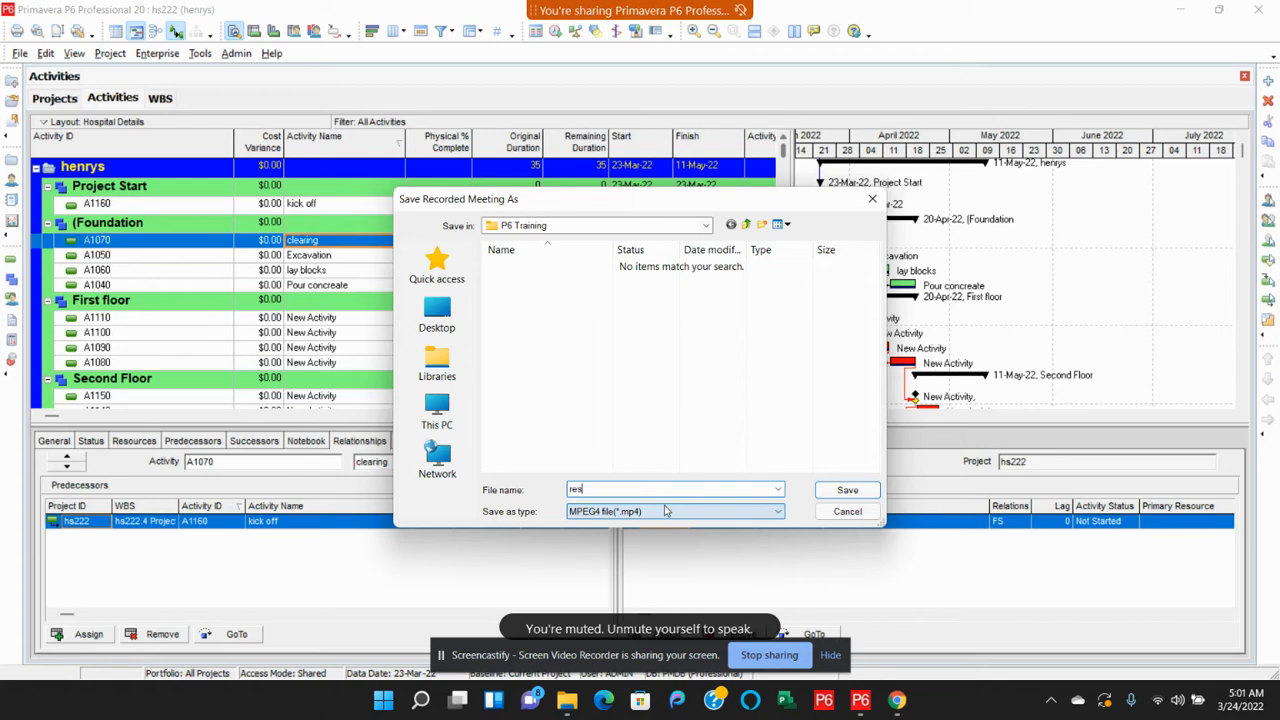
Save the meeting recording in the P6 Training folder under the file name resource
text(ce)
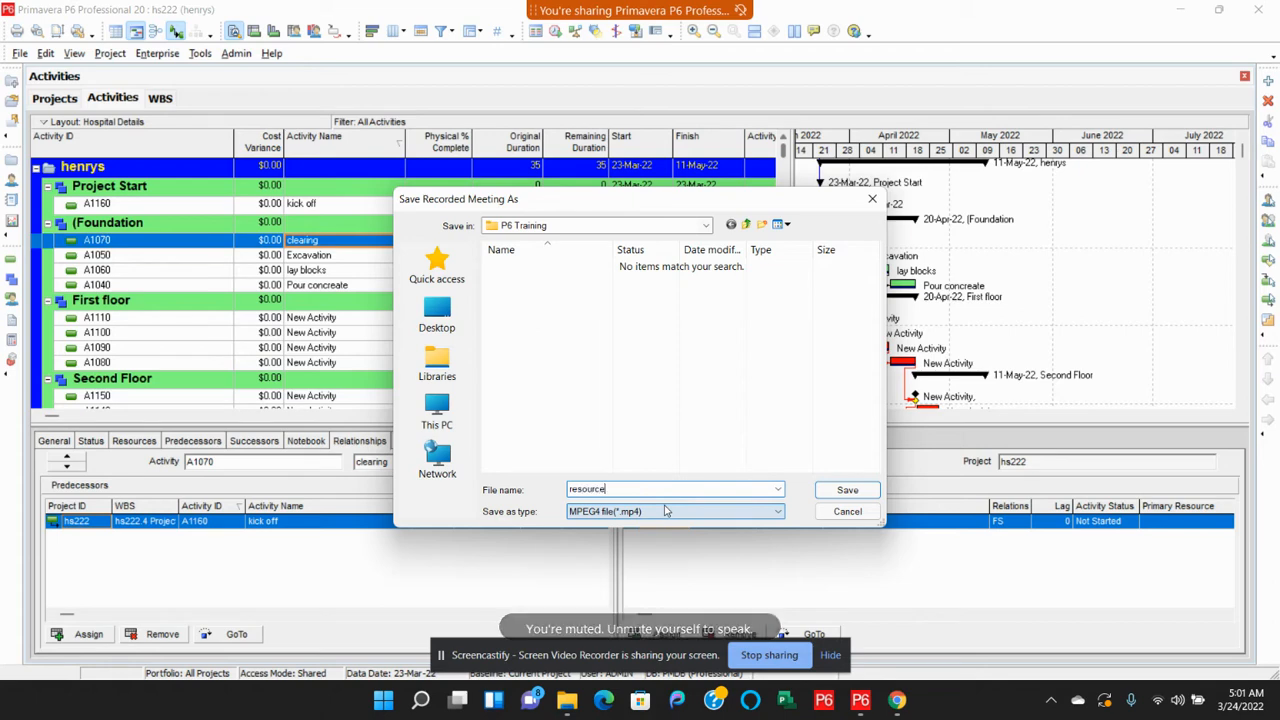
click(845, 490)
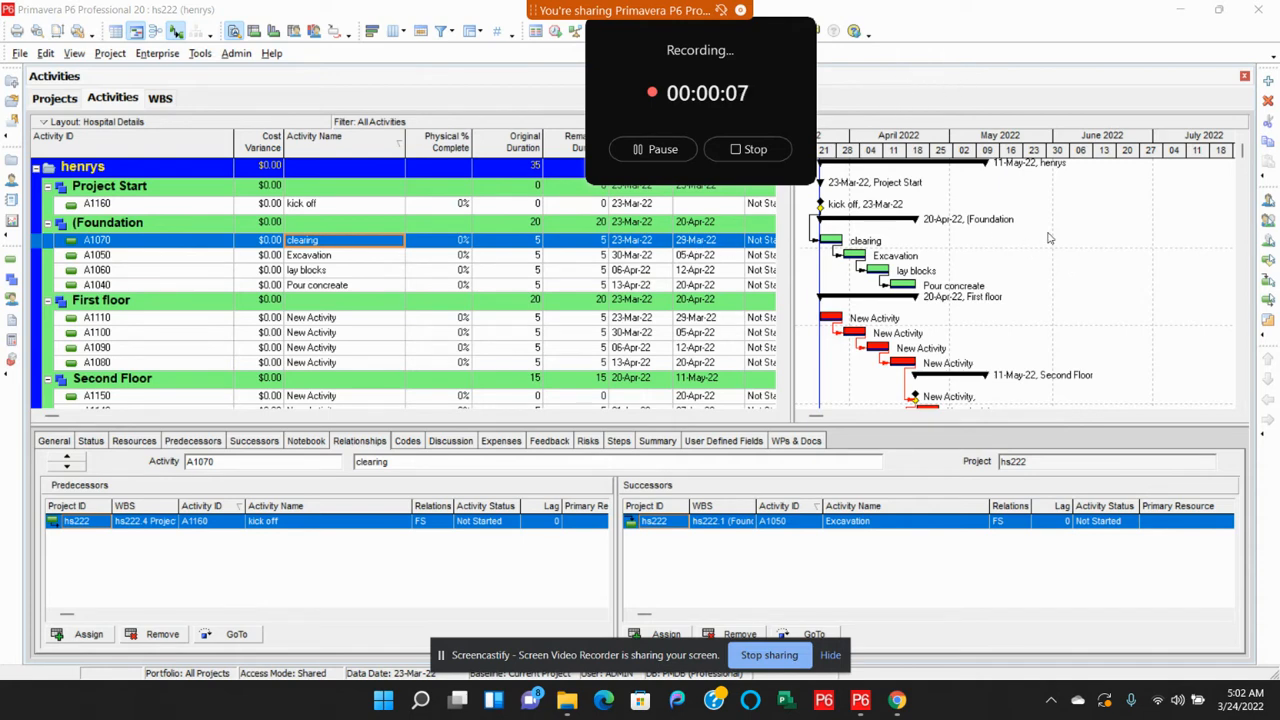
Widen the activity table beside the Gantt chart to show the full Activity Status column
click(951, 219)
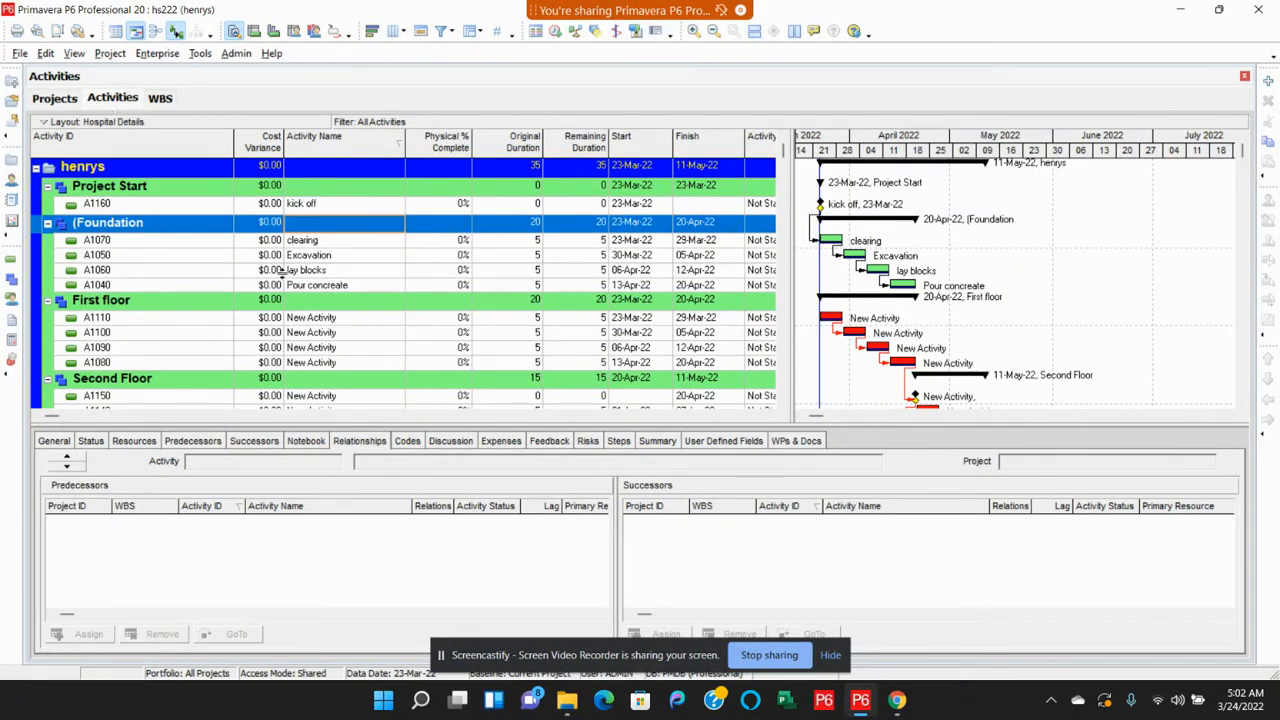
drag(794, 195, 838, 206)
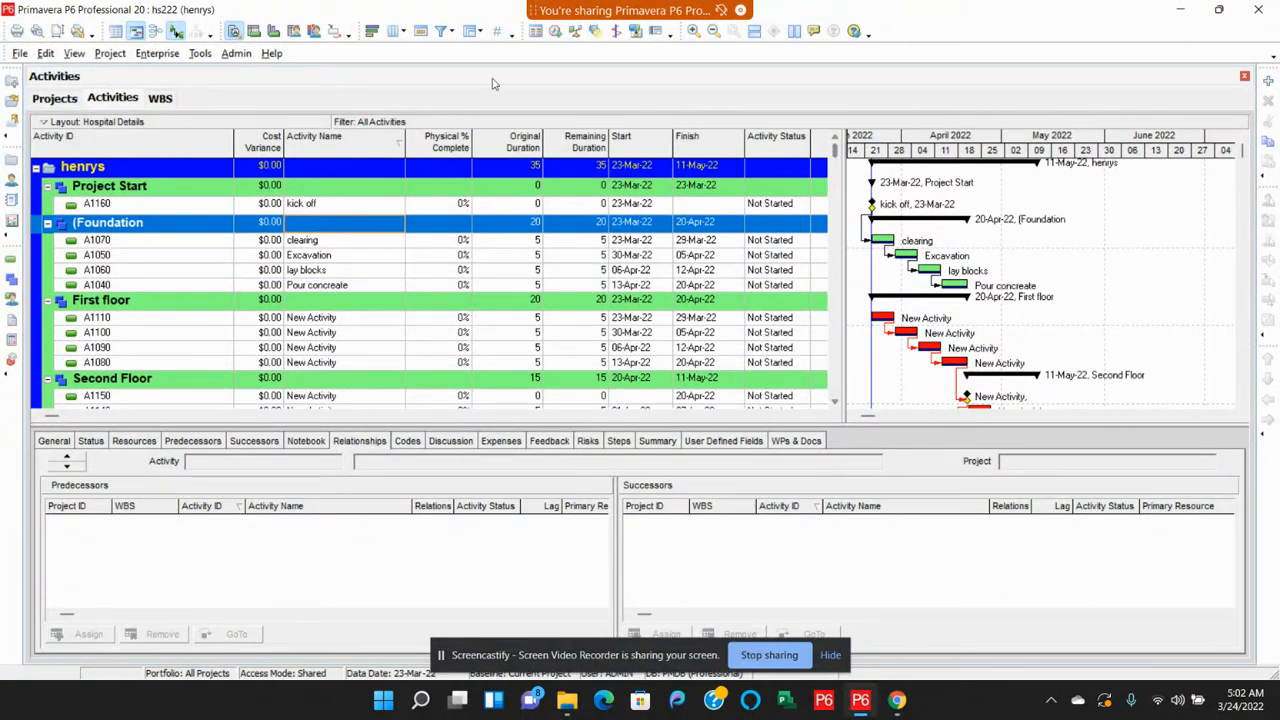
Close all open projects and reopen project hs222 from the projects list
click(19, 54)
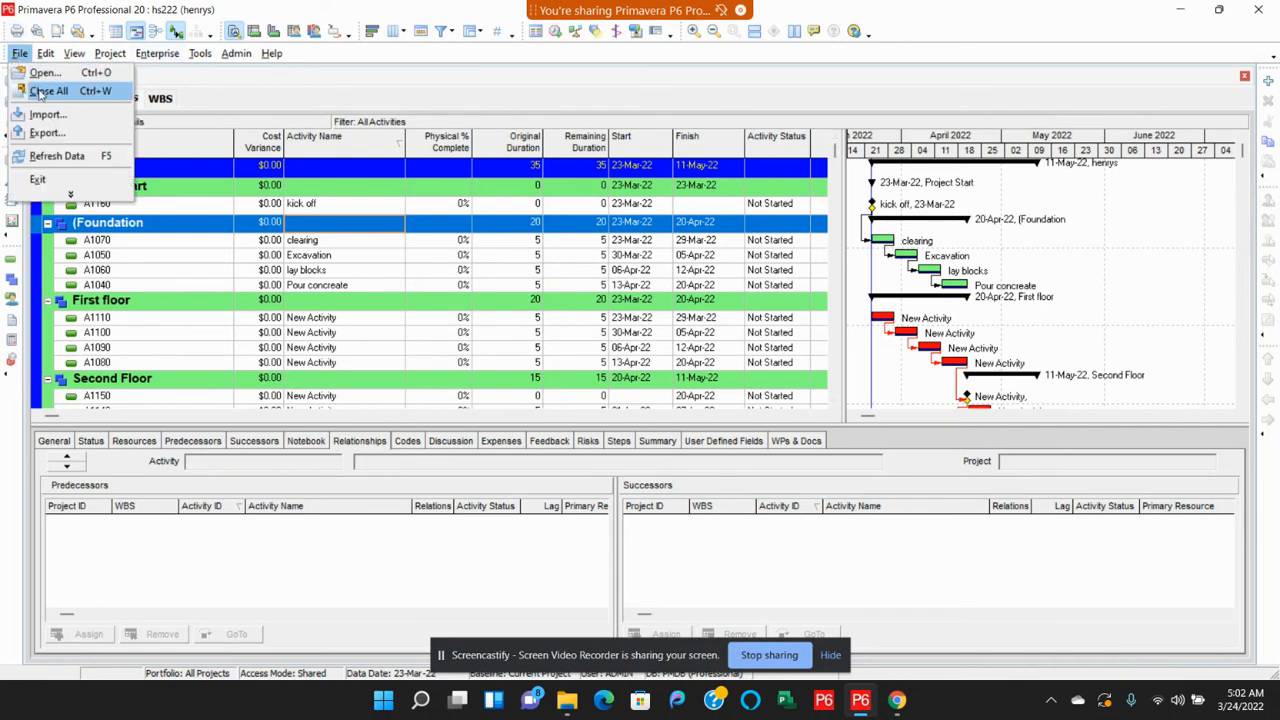
click(47, 90)
click(600, 378)
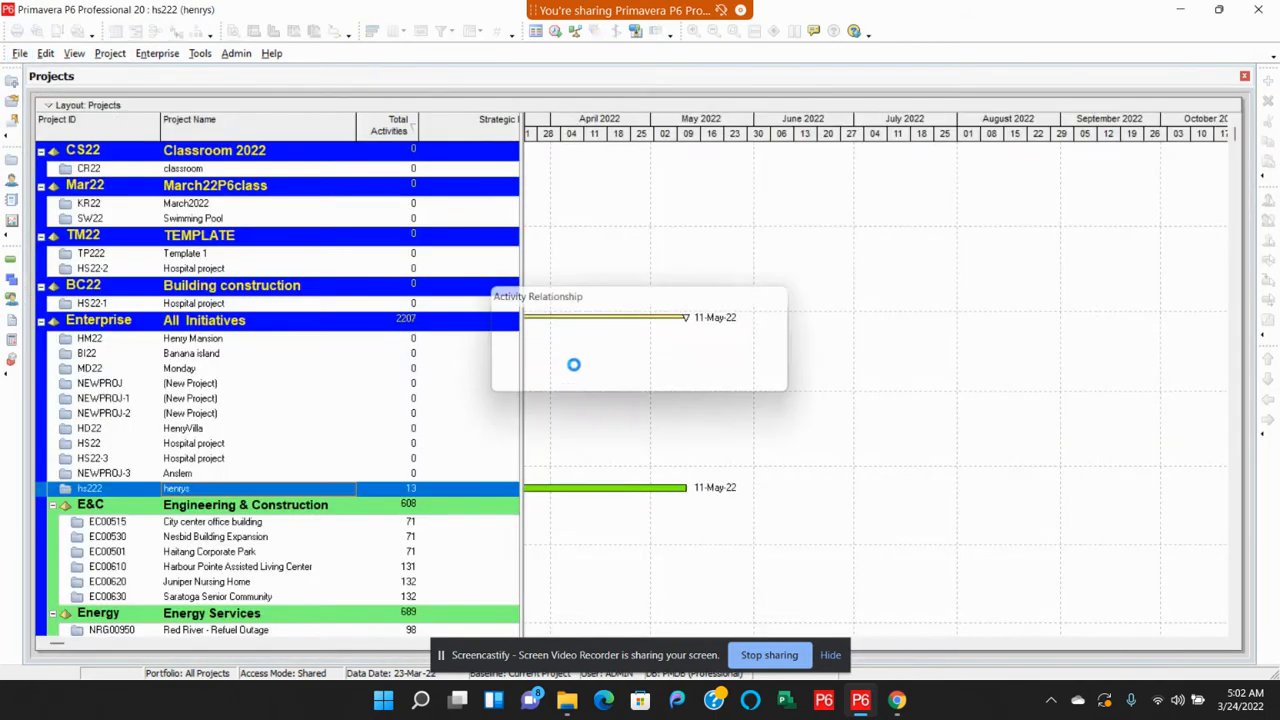
click(180, 476)
click(183, 490)
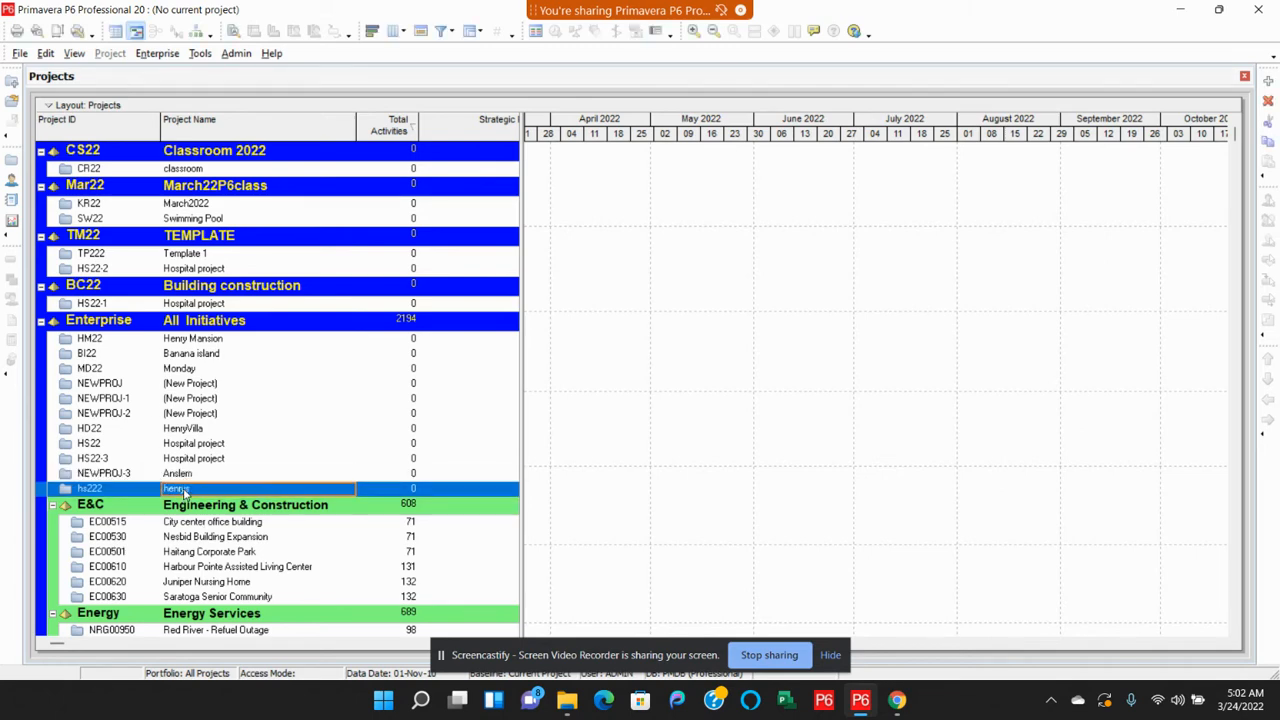
right_click(183, 490)
click(250, 80)
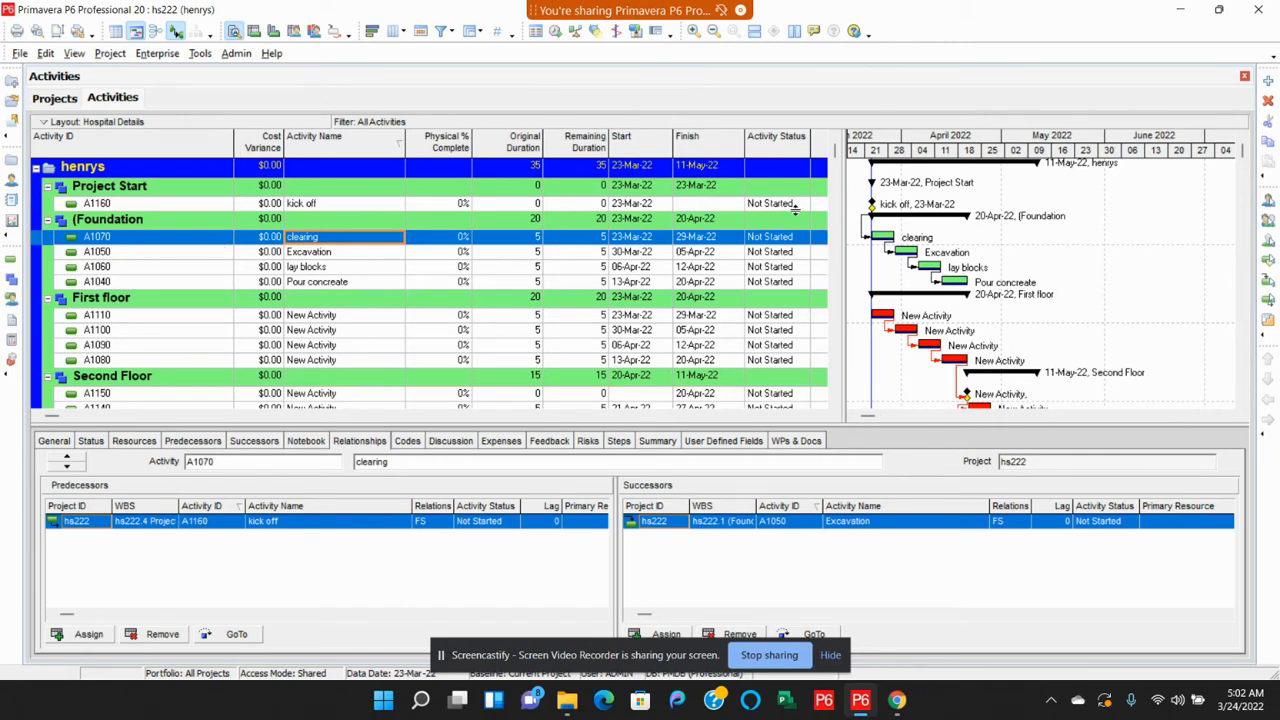
Open the resources list and filter it by all active resources, ending on the current project's resources
click(12, 178)
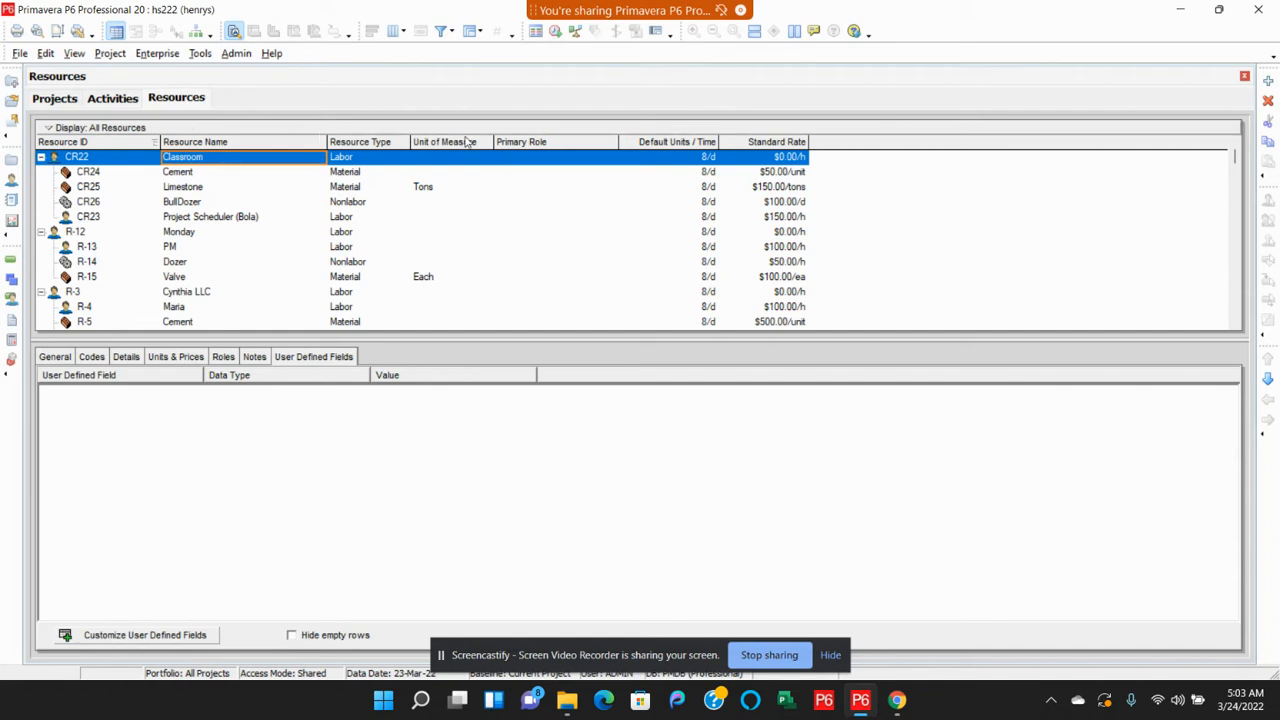
right_click(877, 174)
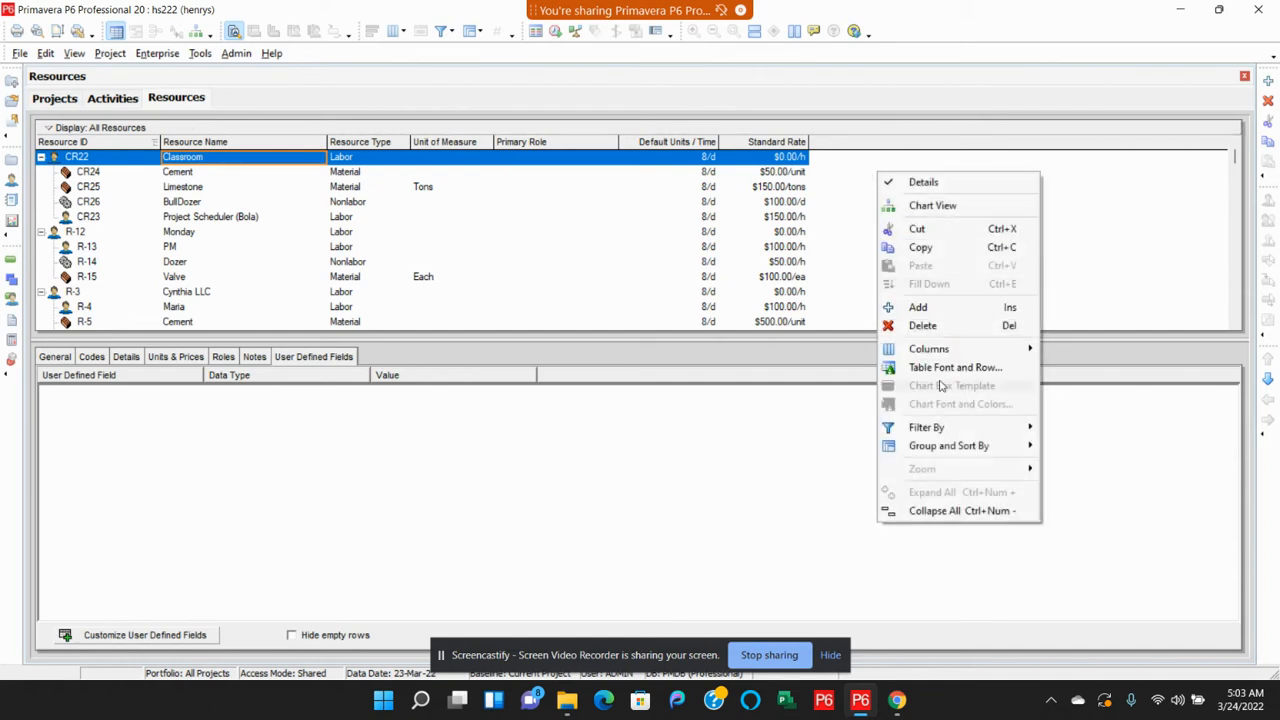
mouse_move(1028, 430)
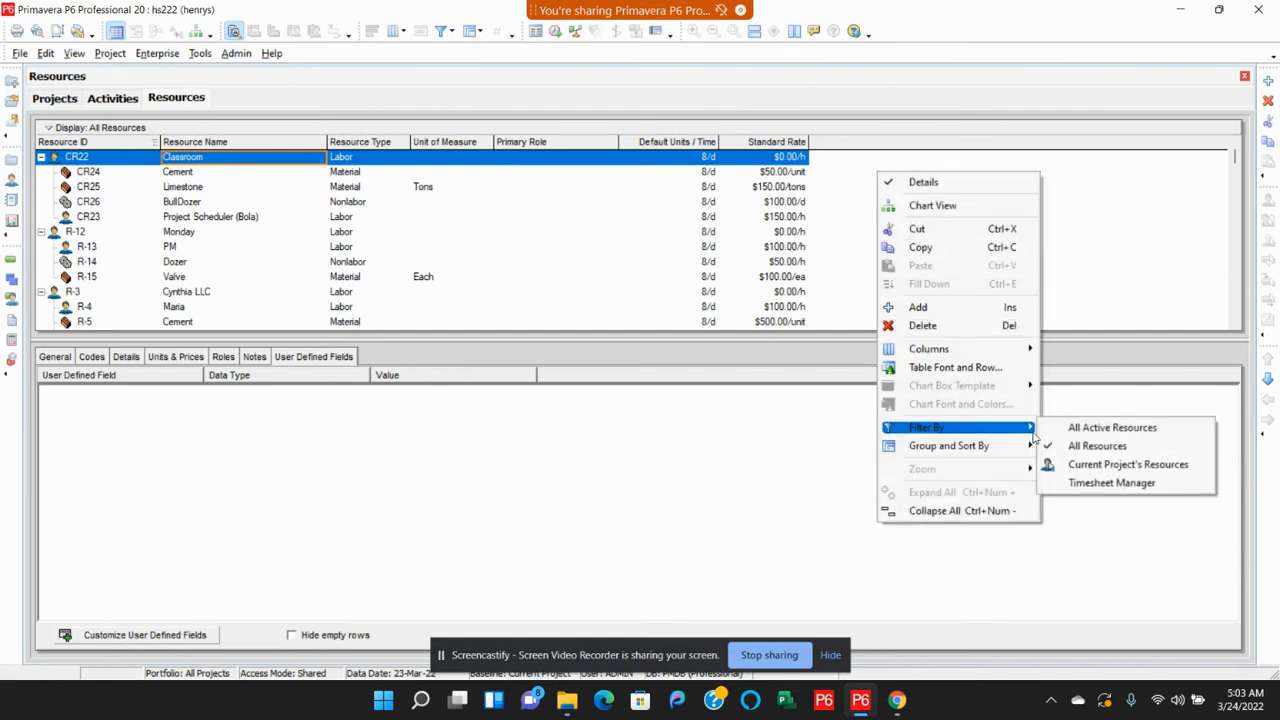
click(1093, 430)
right_click(897, 232)
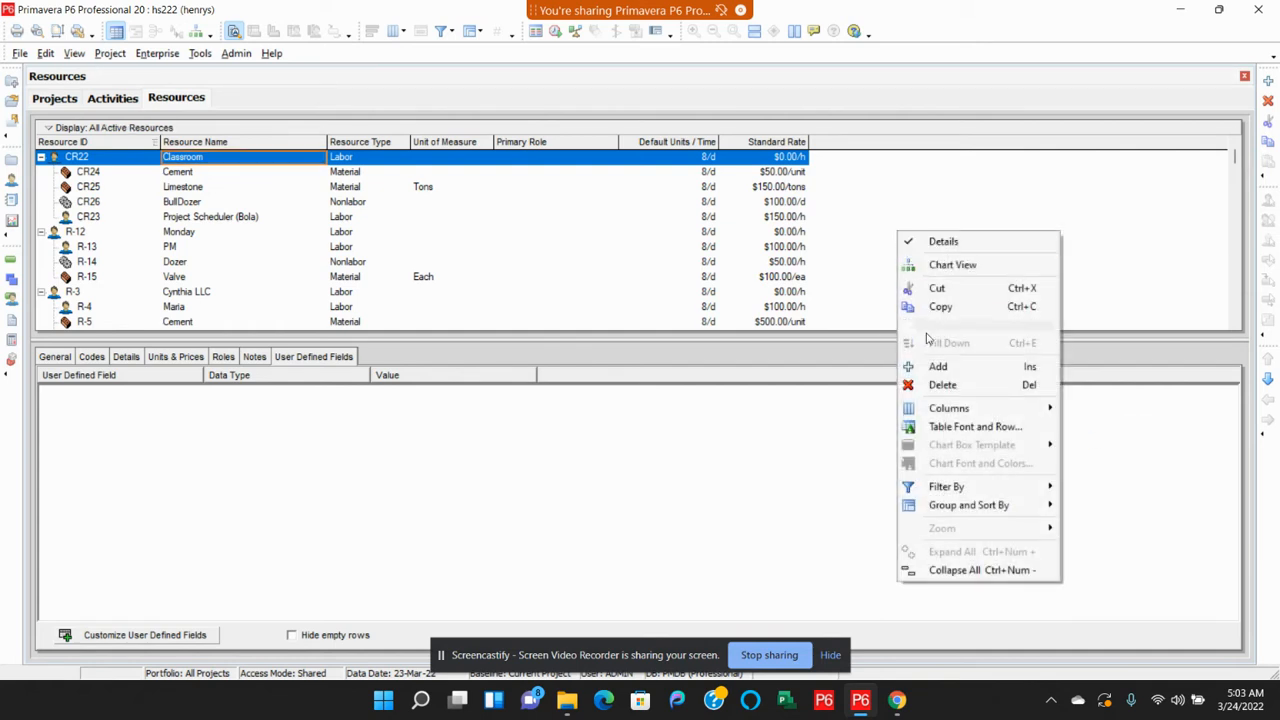
mouse_move(968, 488)
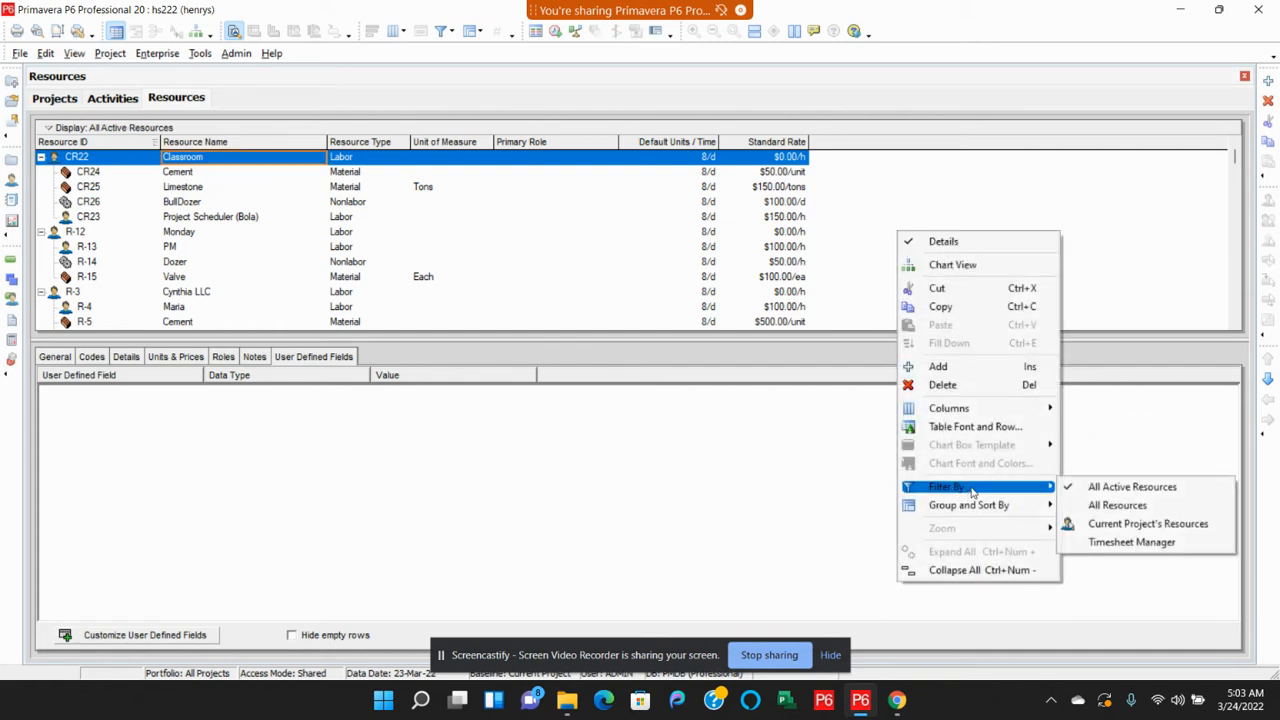
click(1149, 528)
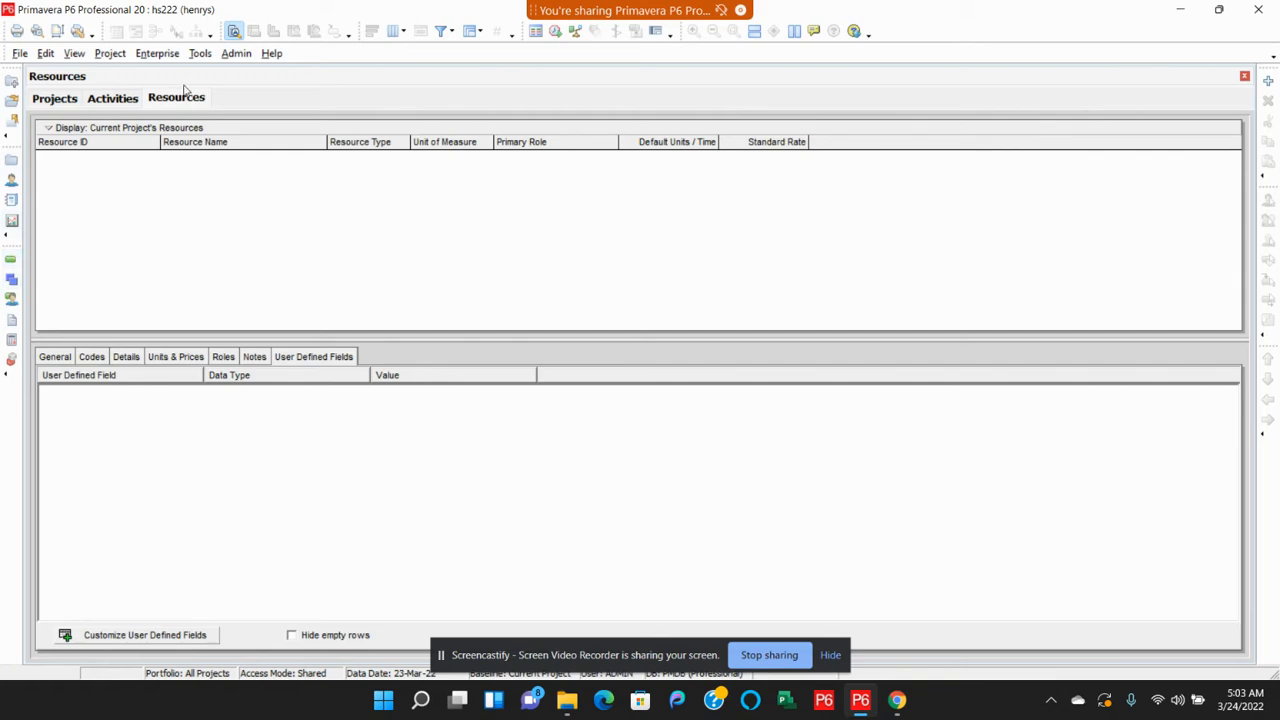
Close and reopen the resources list, and compare it with the open project's Projects and Activities views
click(1245, 77)
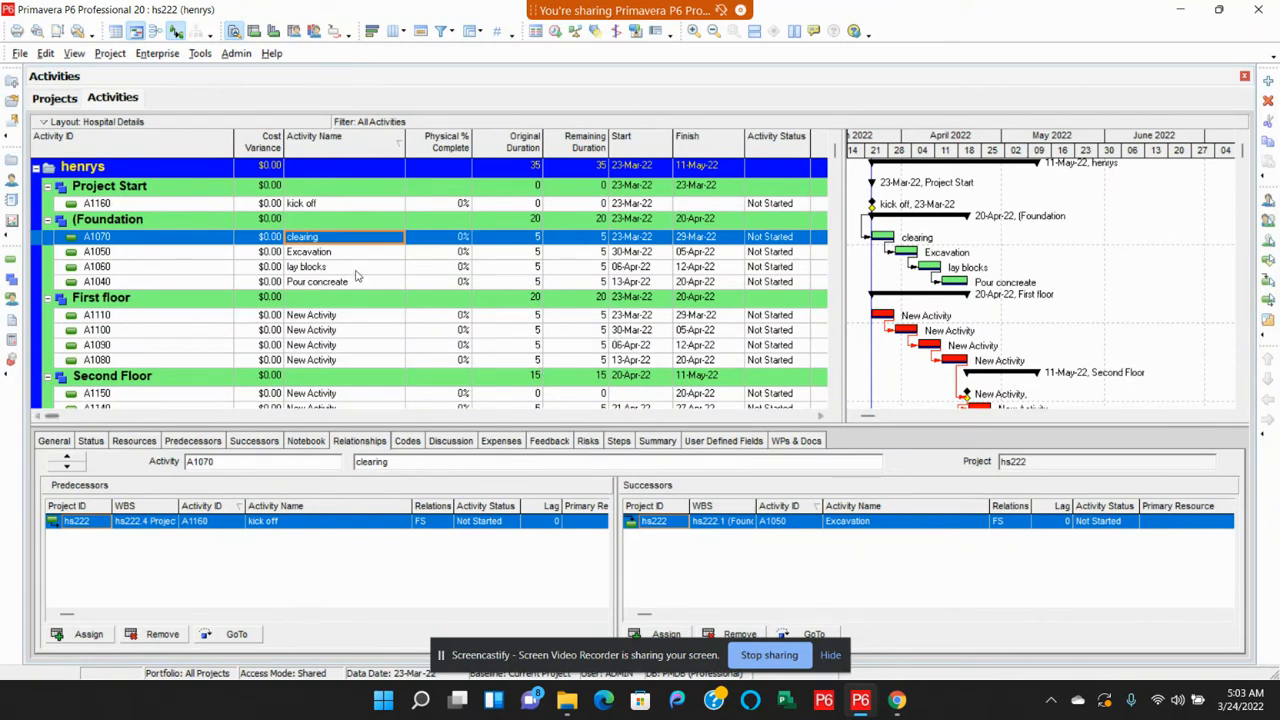
click(12, 181)
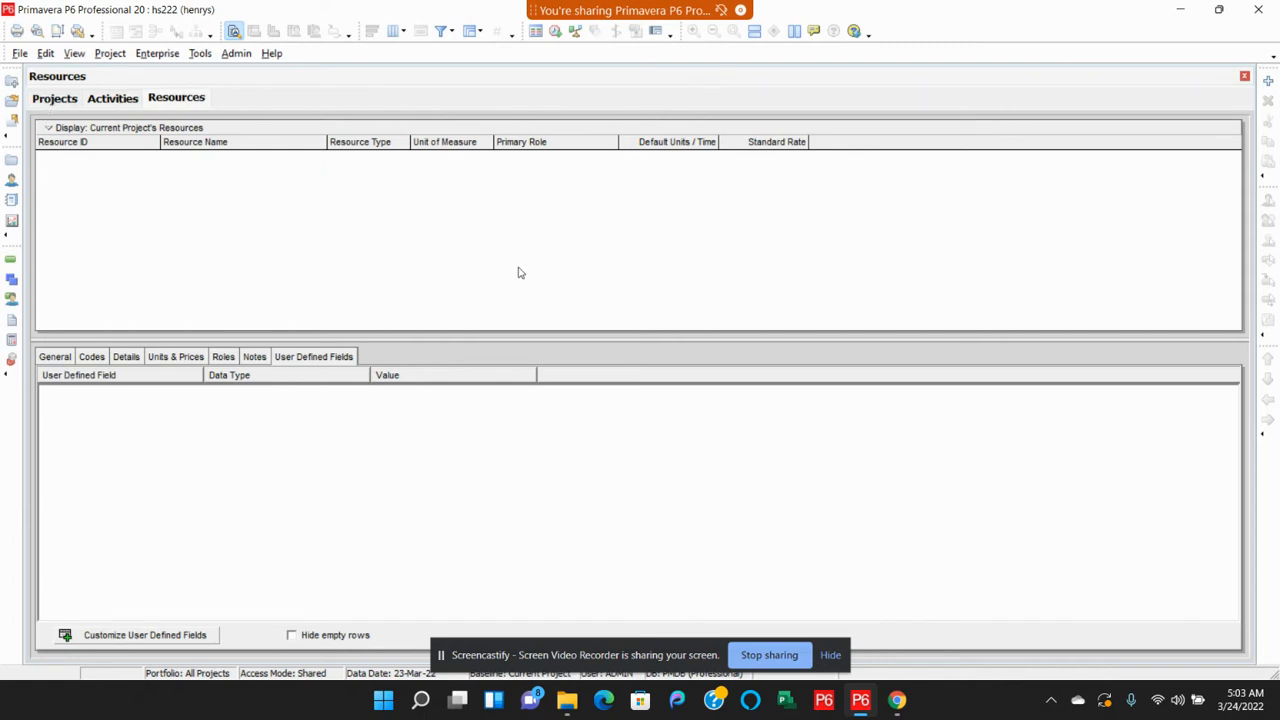
click(54, 100)
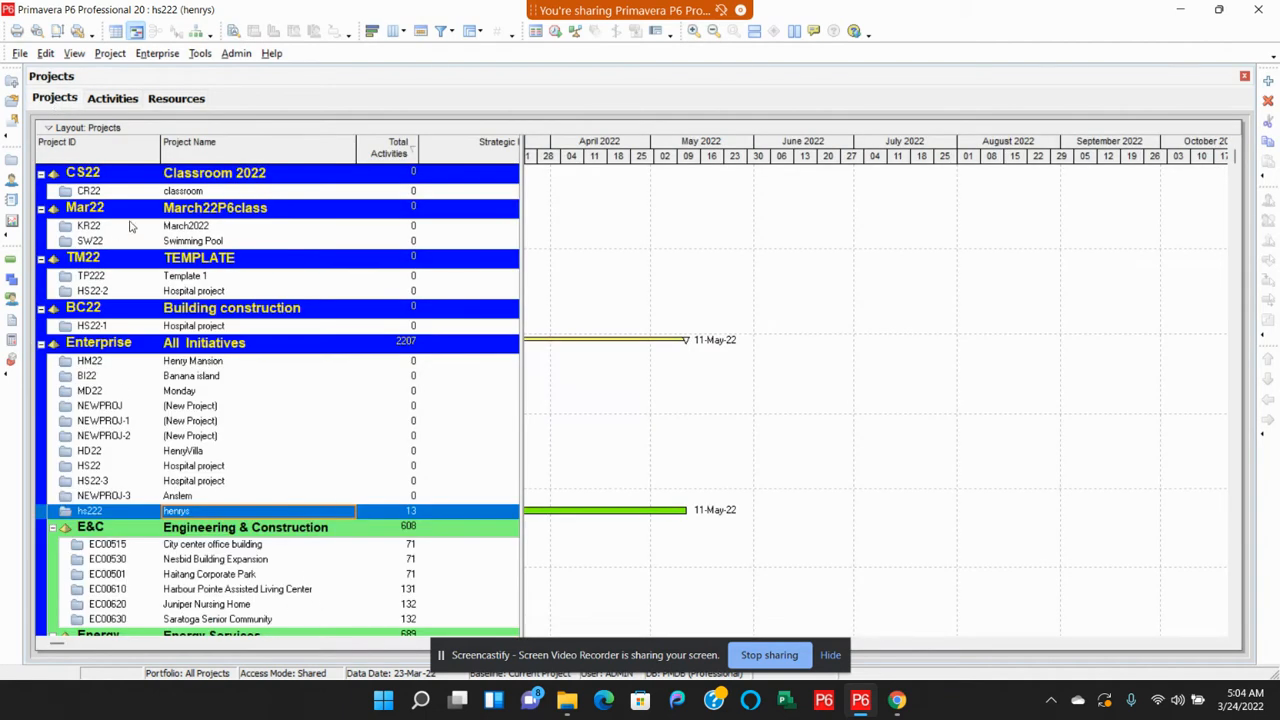
click(122, 101)
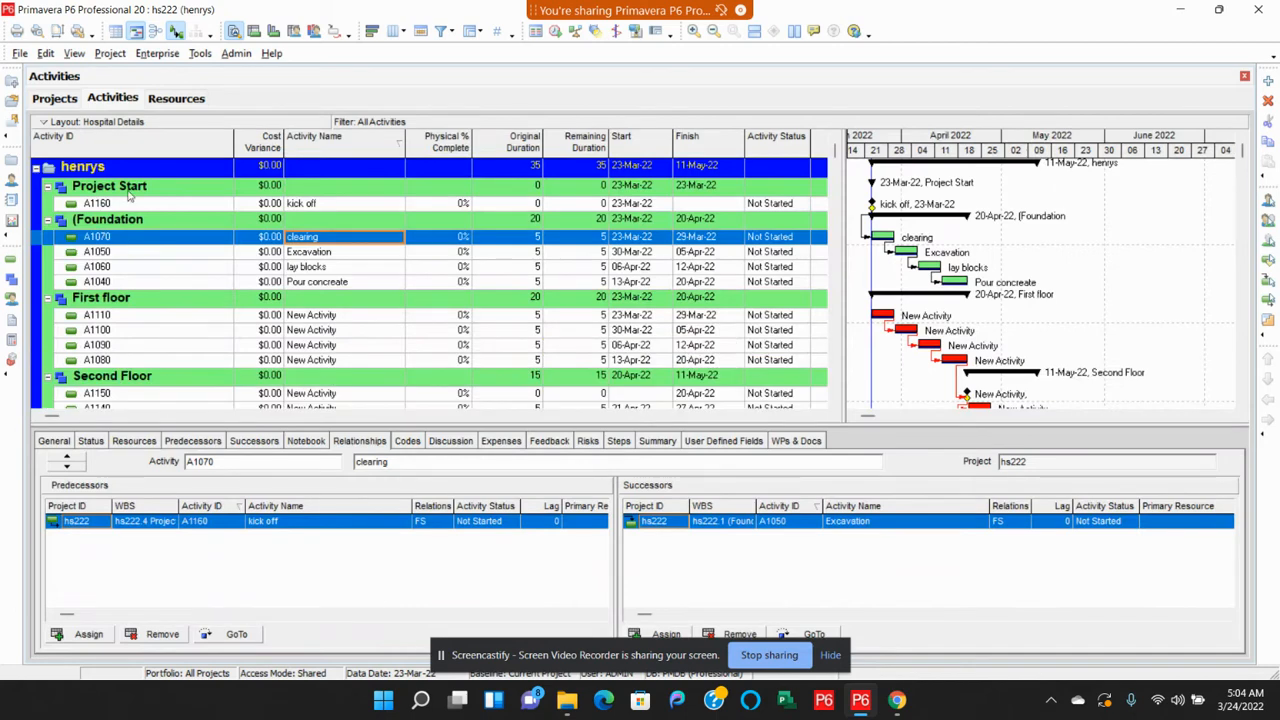
click(176, 98)
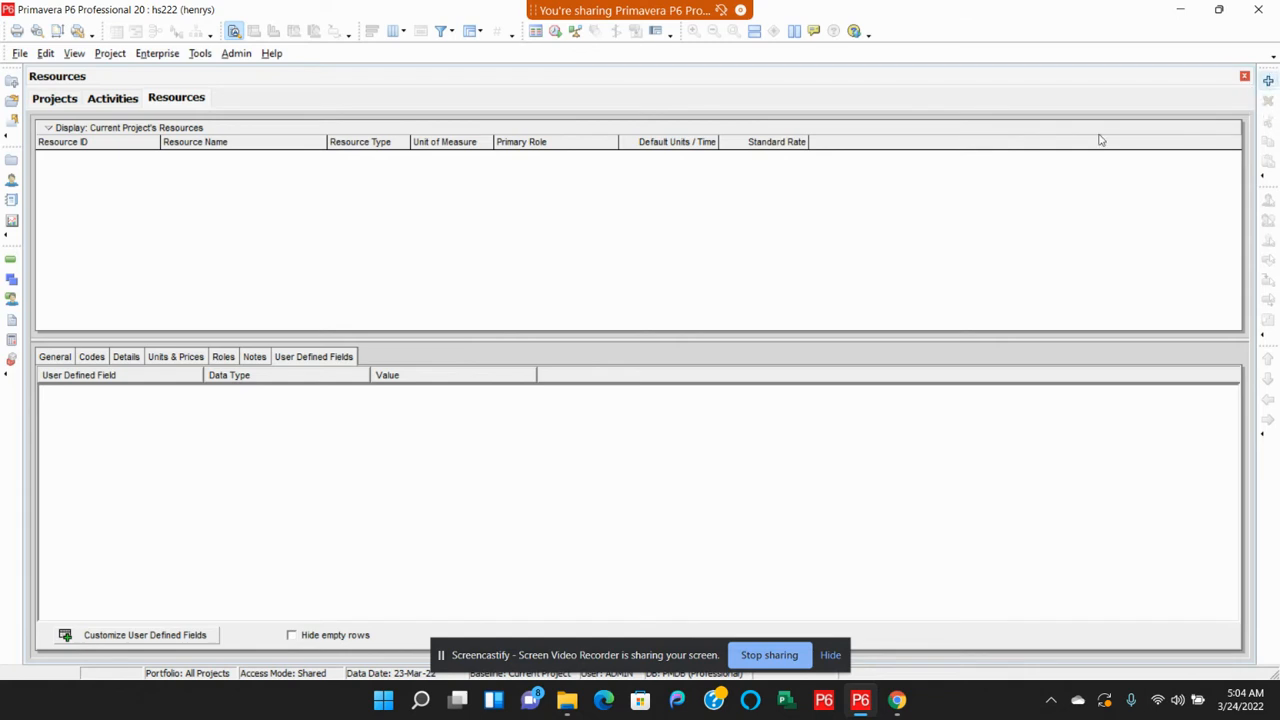
Add a new resource under Classroom and a second one nested beneath it, accepting the switch to all resources
right_click(293, 184)
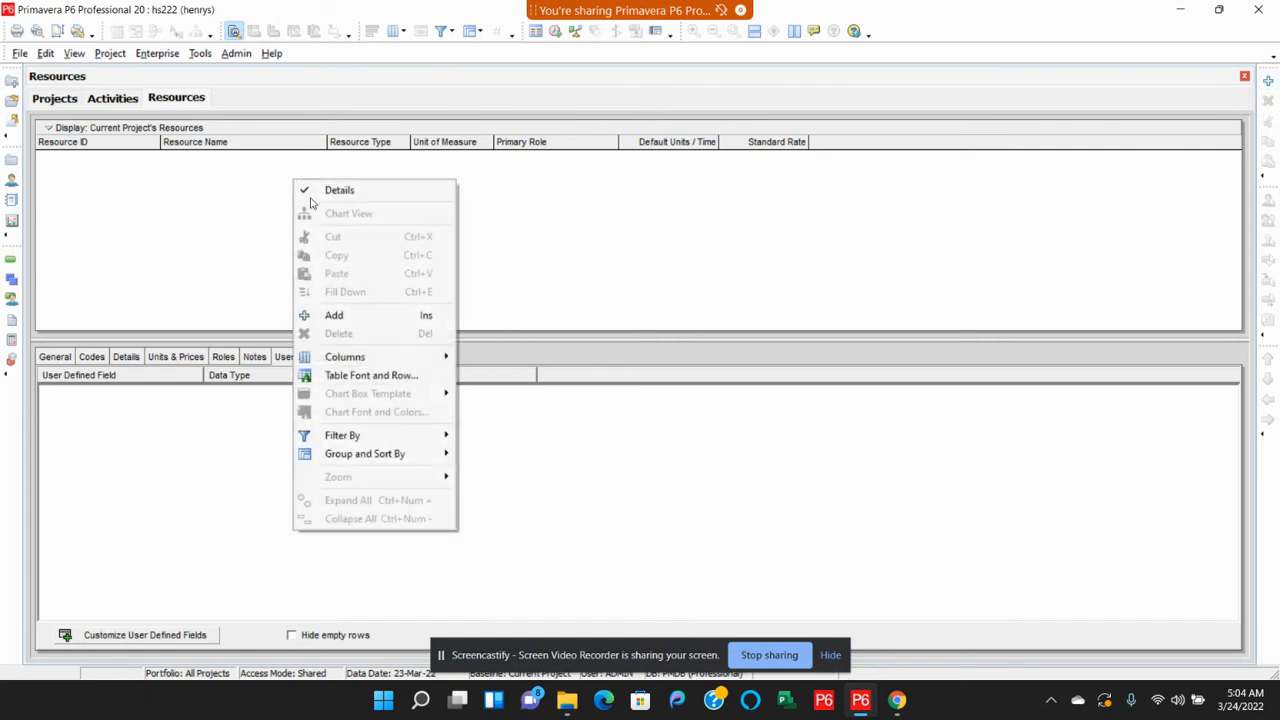
click(399, 314)
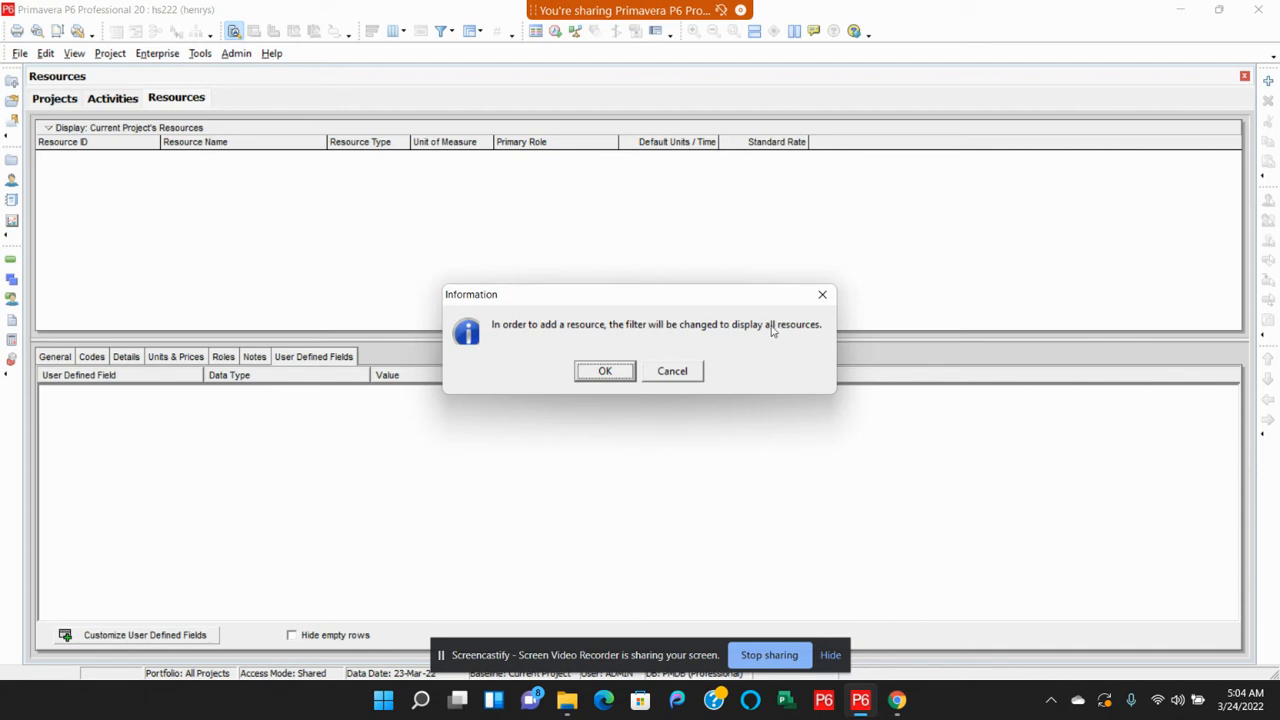
click(619, 375)
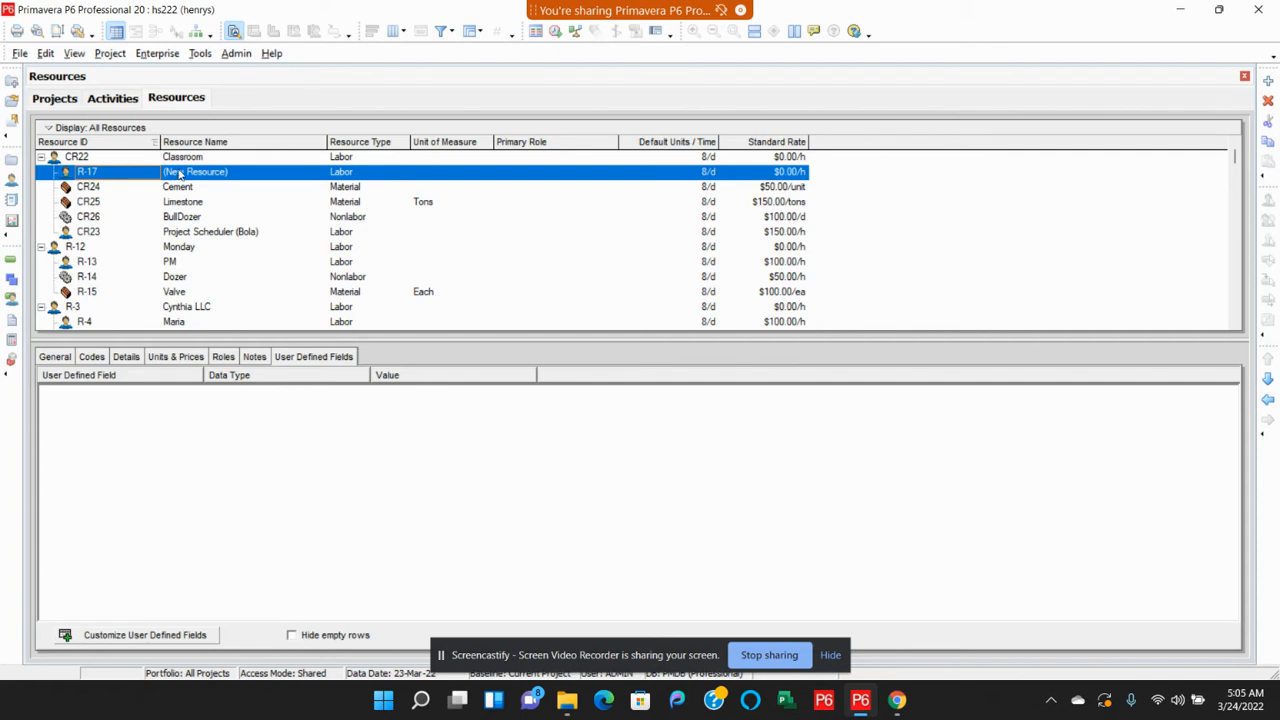
click(1268, 82)
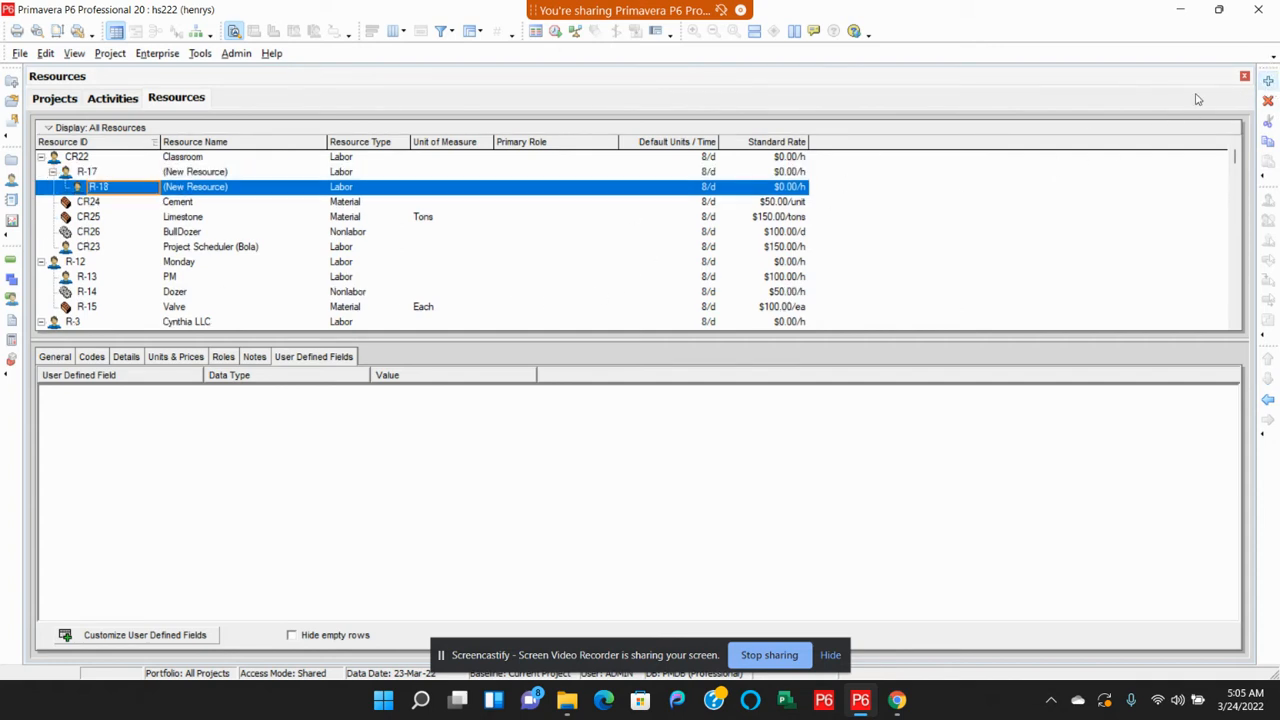
Name the nested new resource henrys, matching the open project's name
click(209, 190)
click(227, 188)
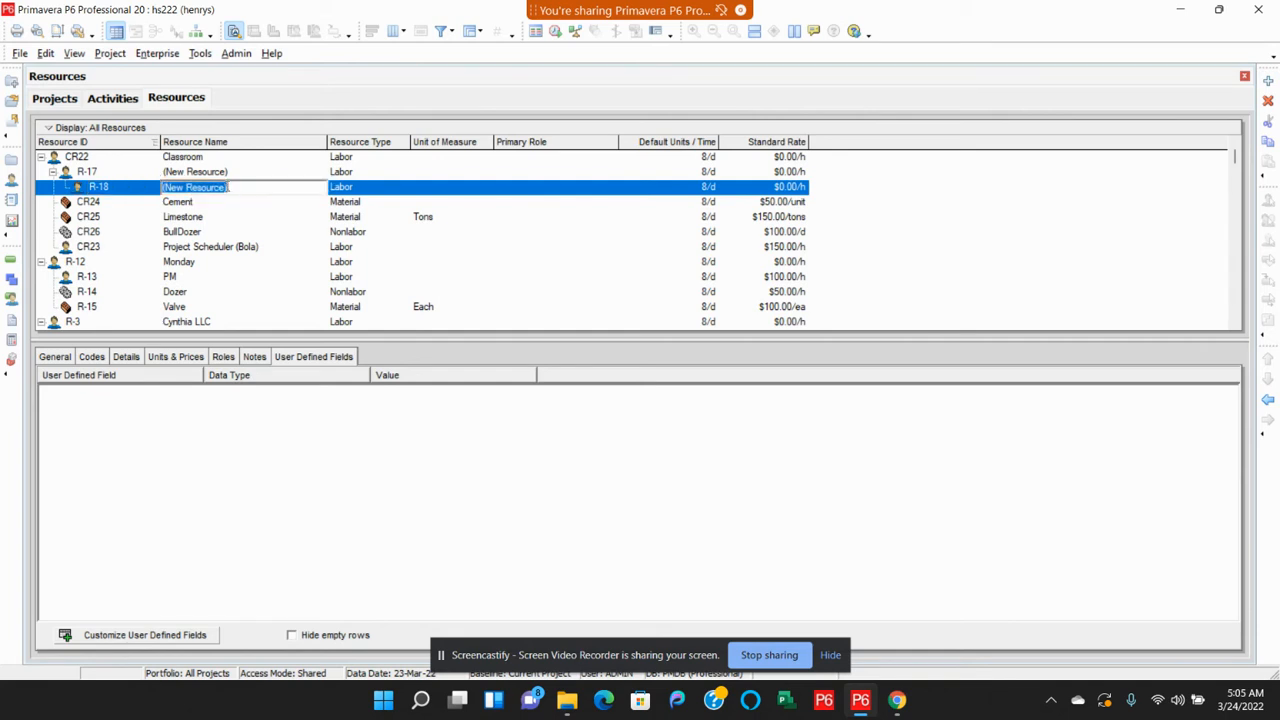
drag(240, 187, 158, 200)
text(h)
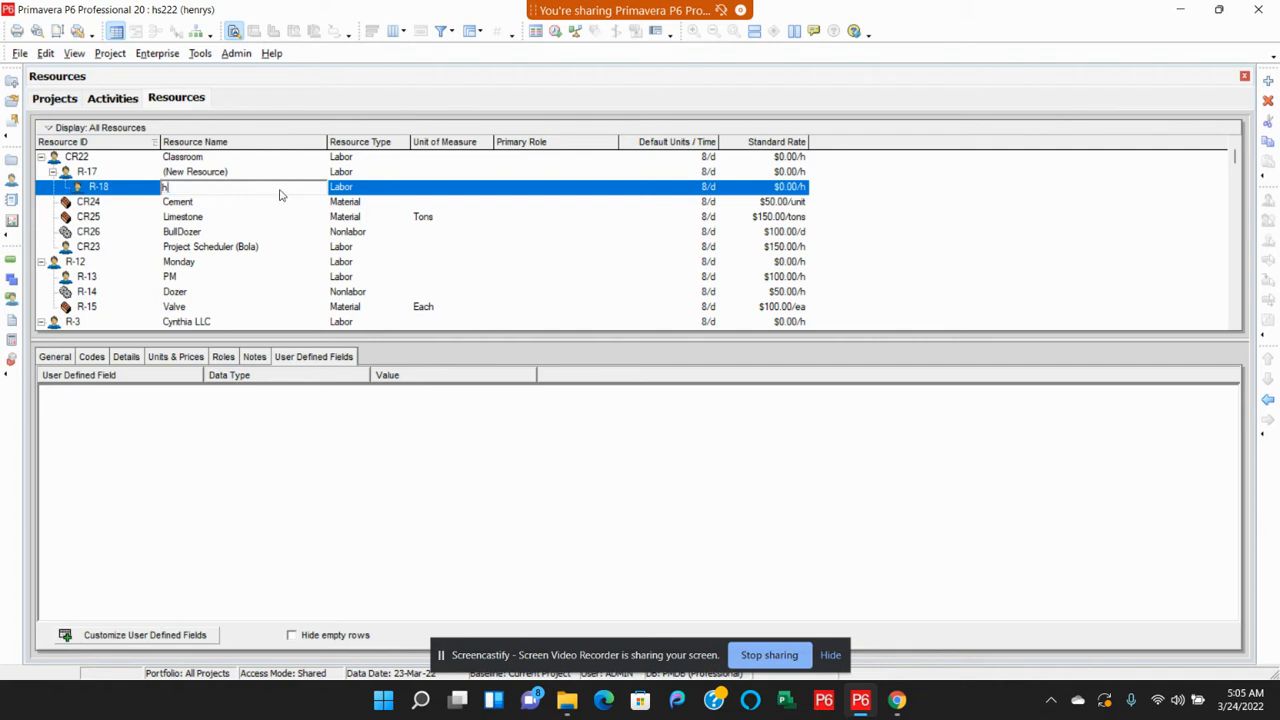
text(enrys)
click(217, 177)
click(206, 190)
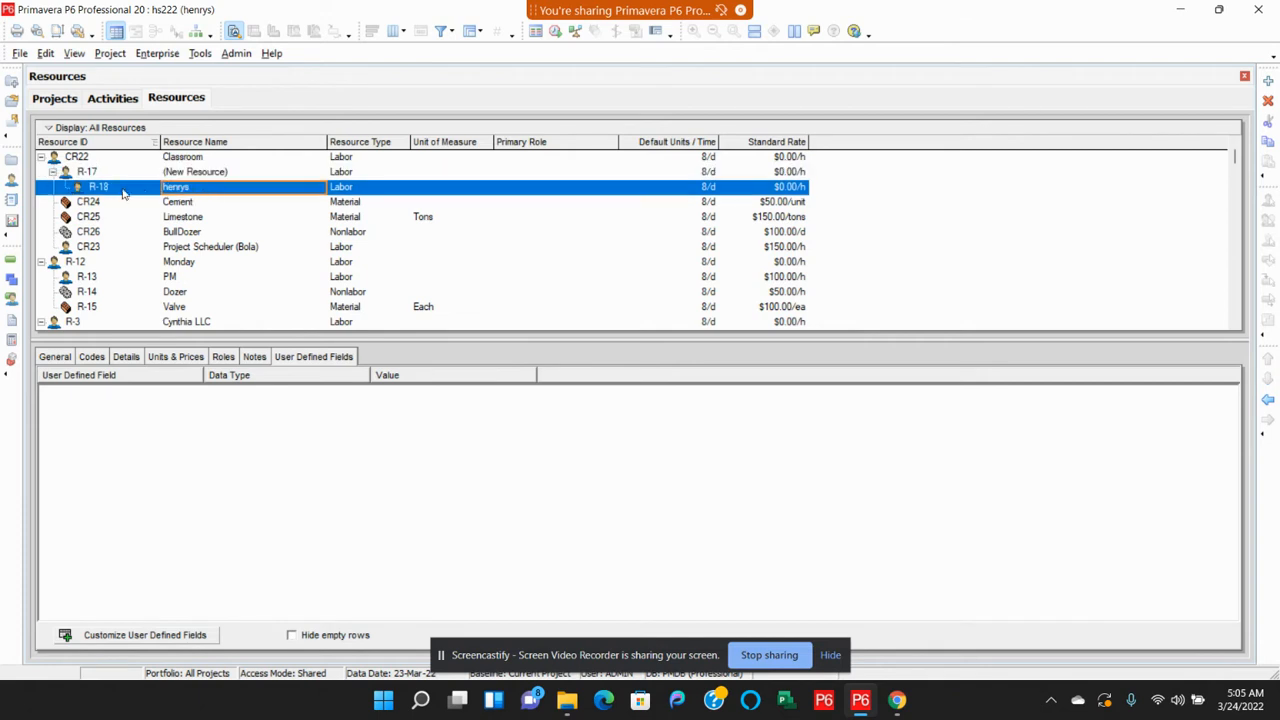
Set the renamed nested resource's ID to hs222
click(122, 191)
click(123, 188)
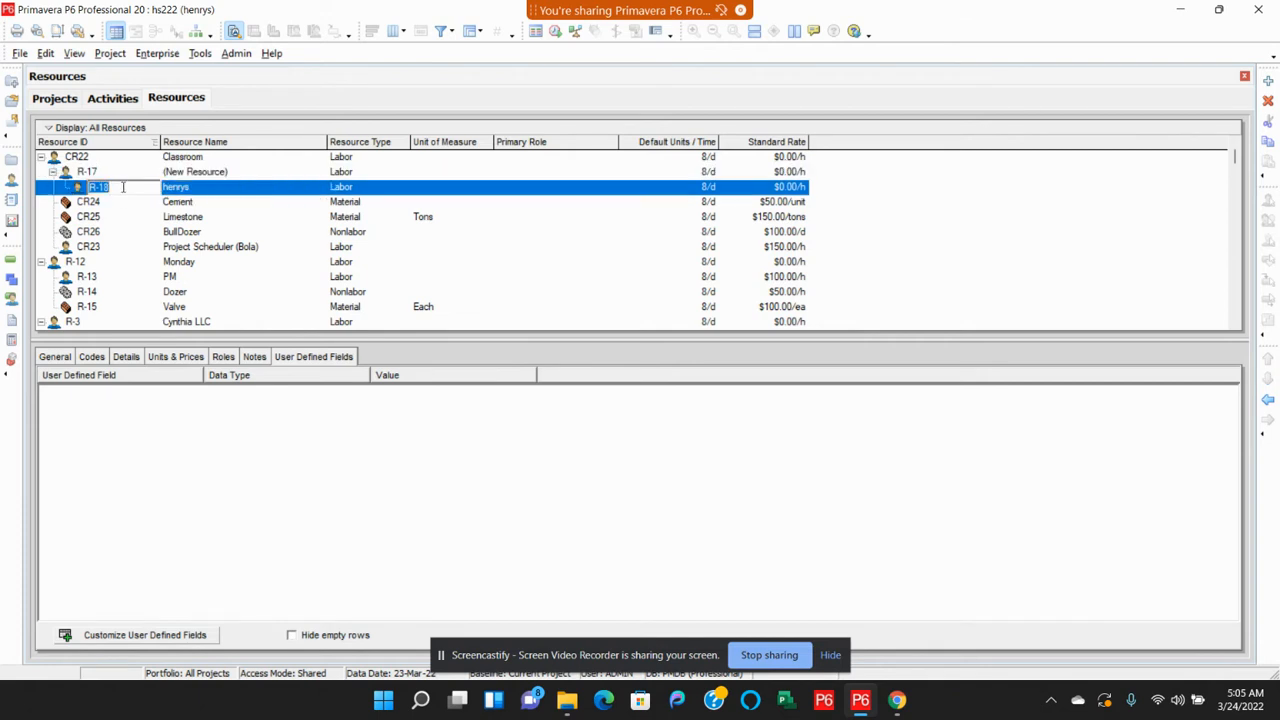
text(hs222)
key(Return)
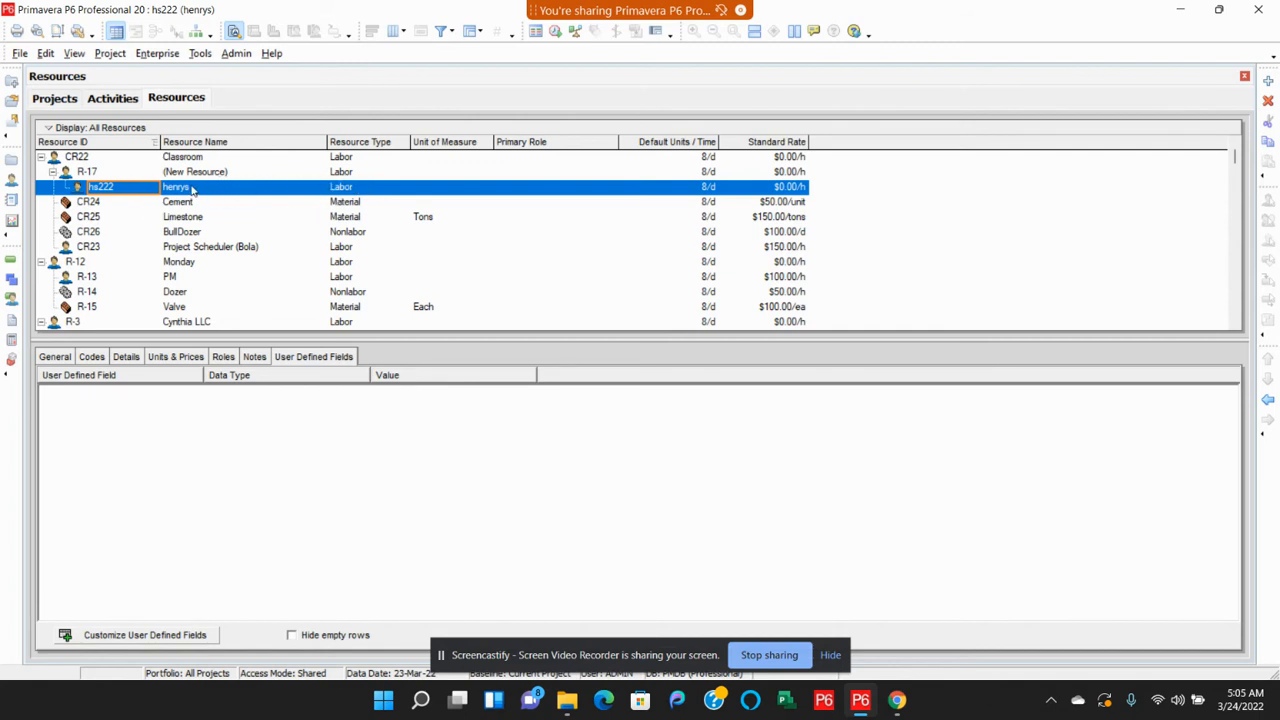
Outdent resource hs222 two levels to the root of the hierarchy and move it above Classroom
click(103, 175)
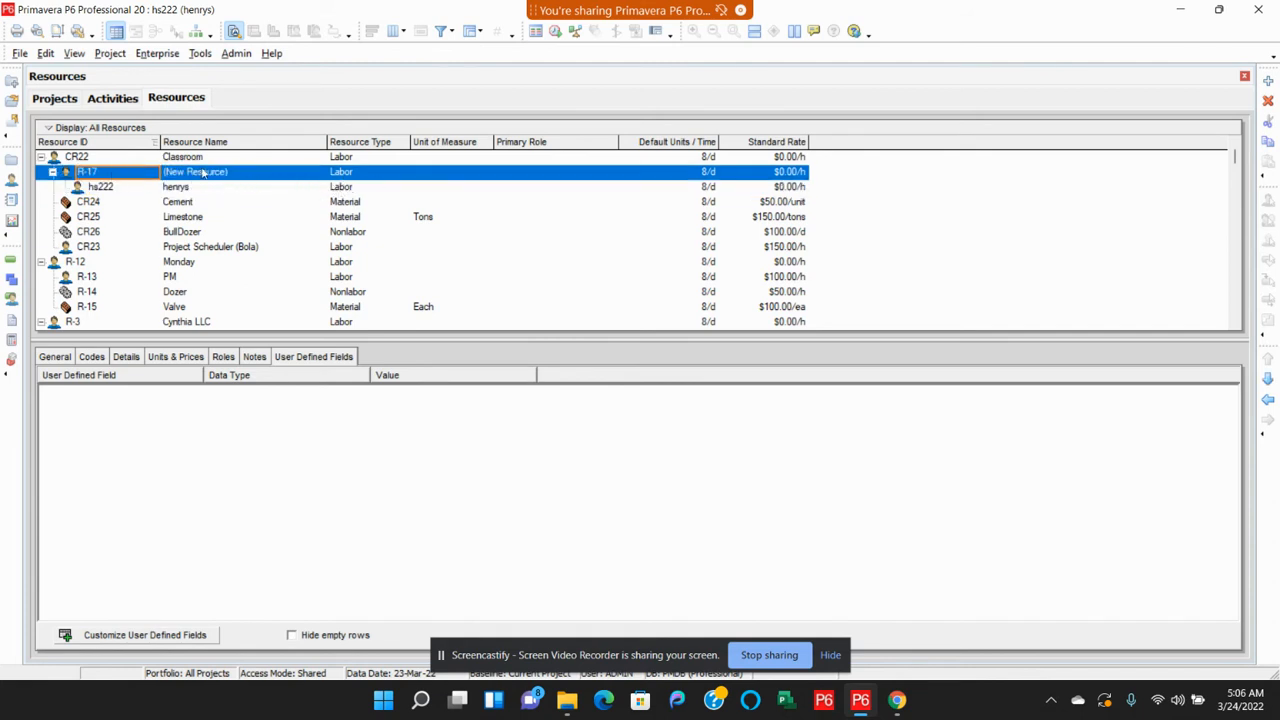
click(345, 190)
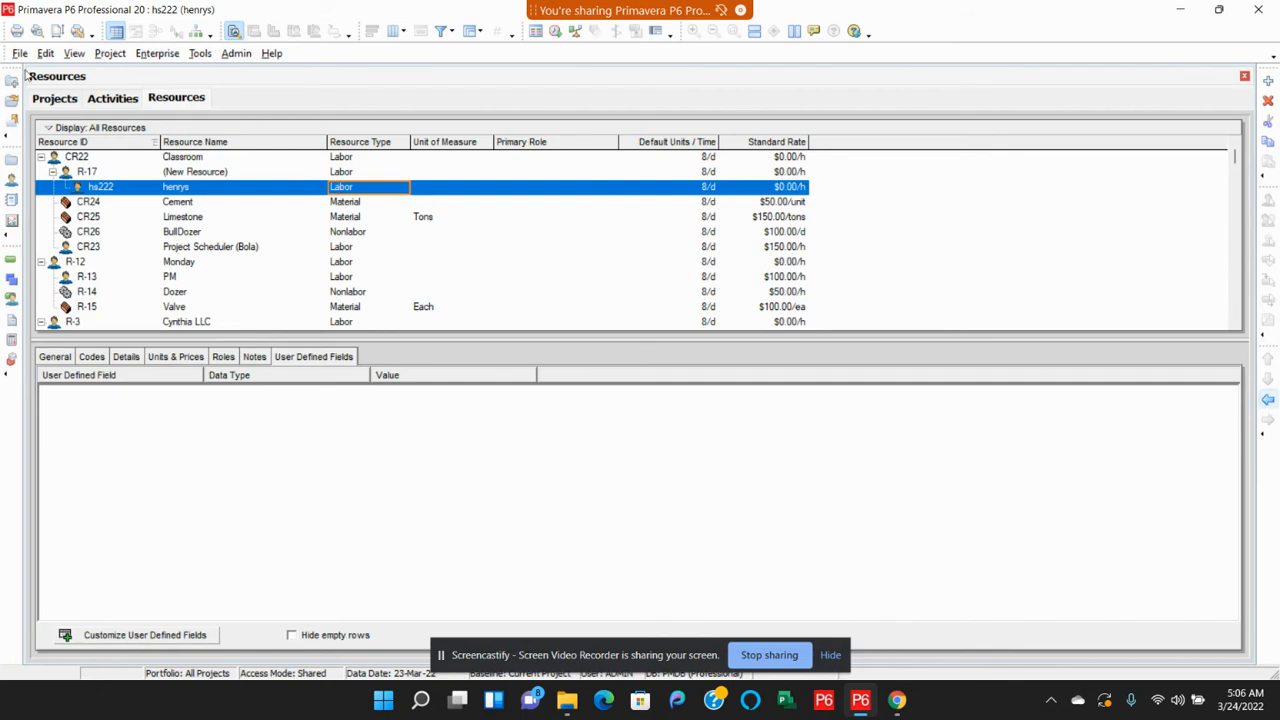
click(1268, 401)
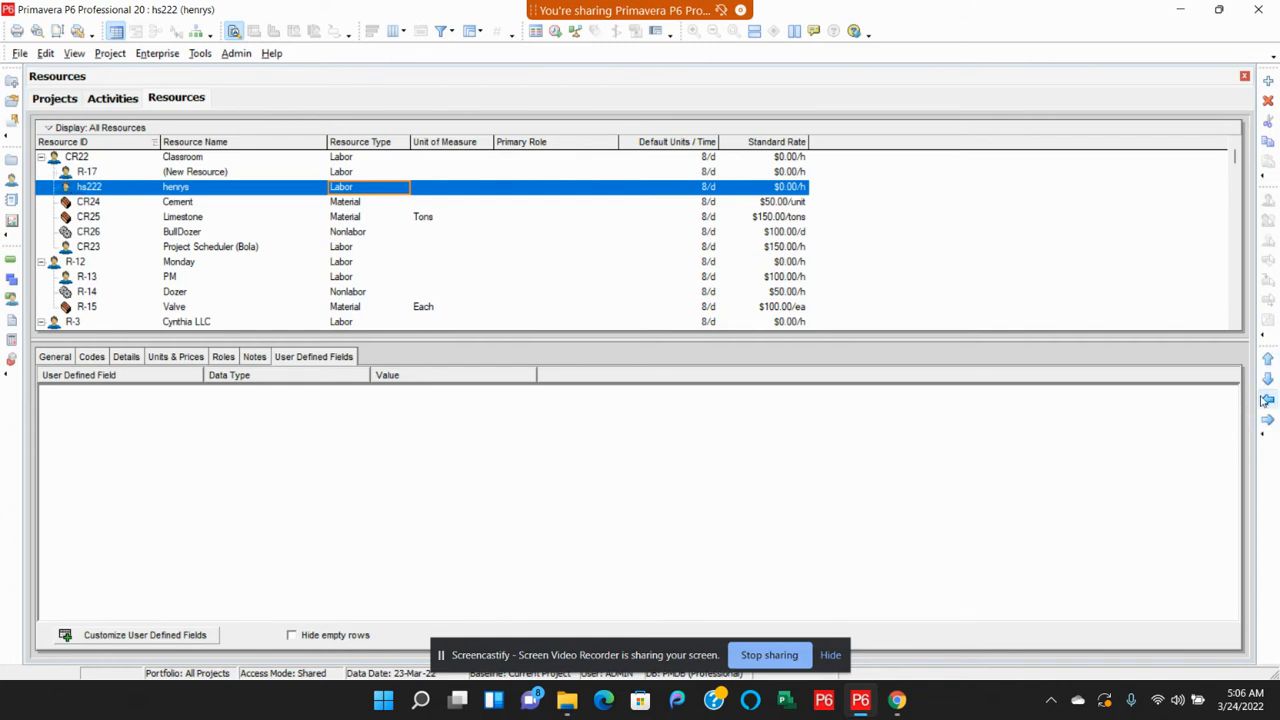
click(1268, 401)
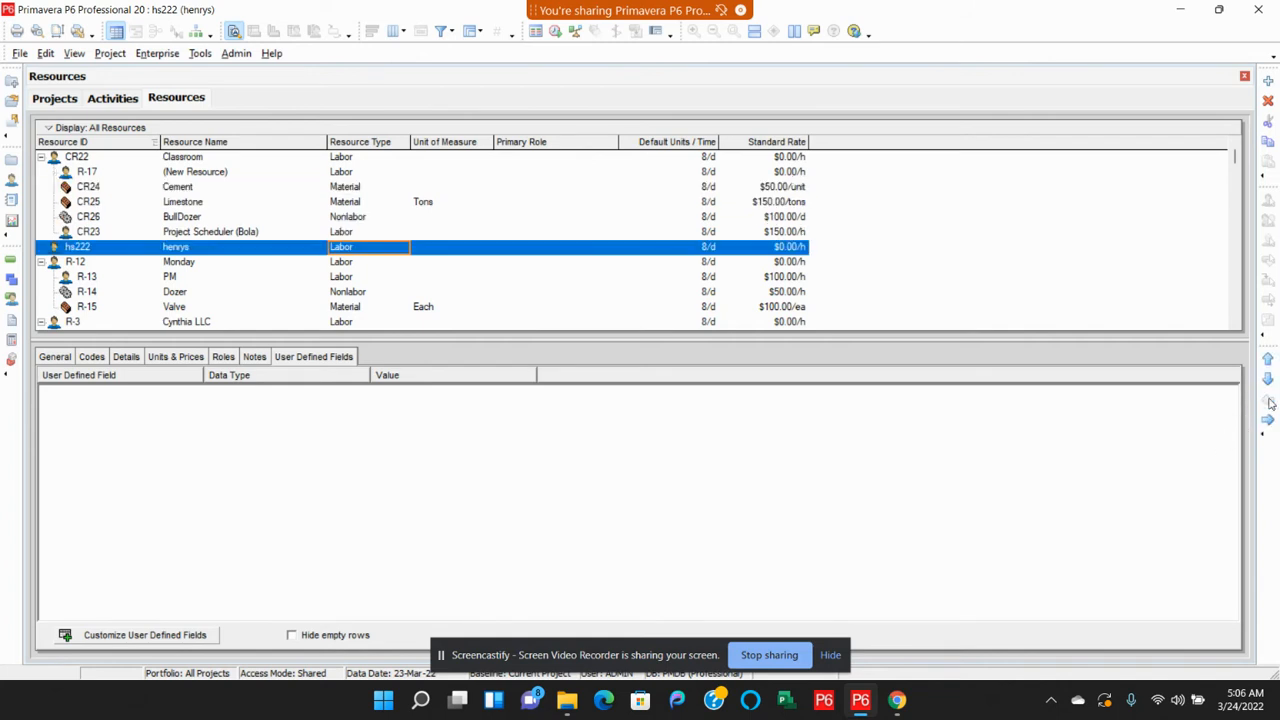
click(1267, 359)
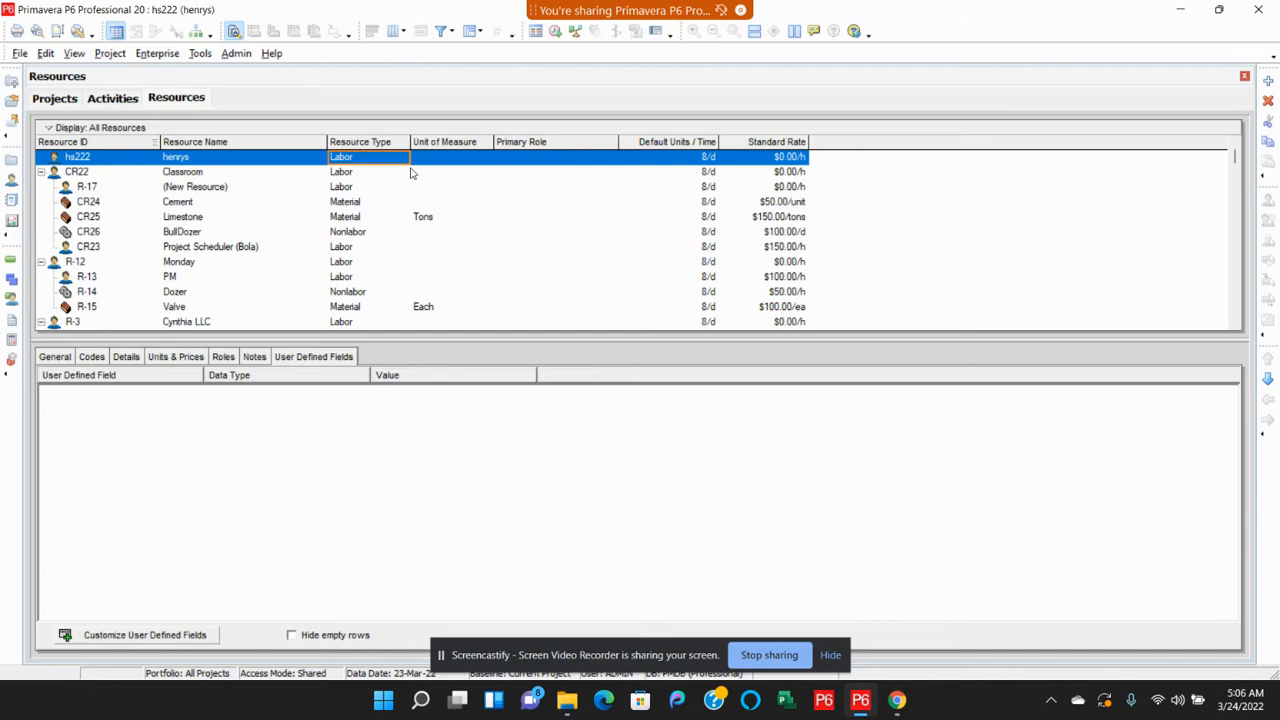
Review the Foundation activities clearing, Excavation, lay blocks and Pour concreate in the activity list to determine the resources they need
click(114, 99)
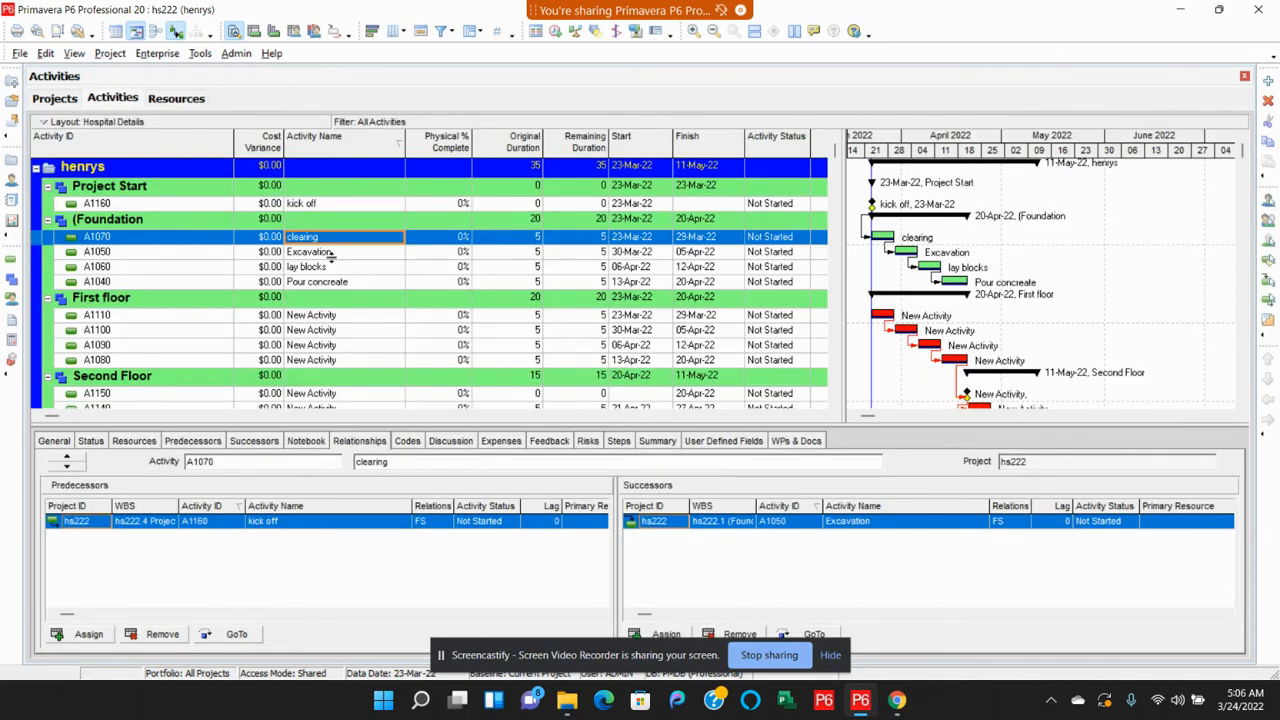
click(330, 255)
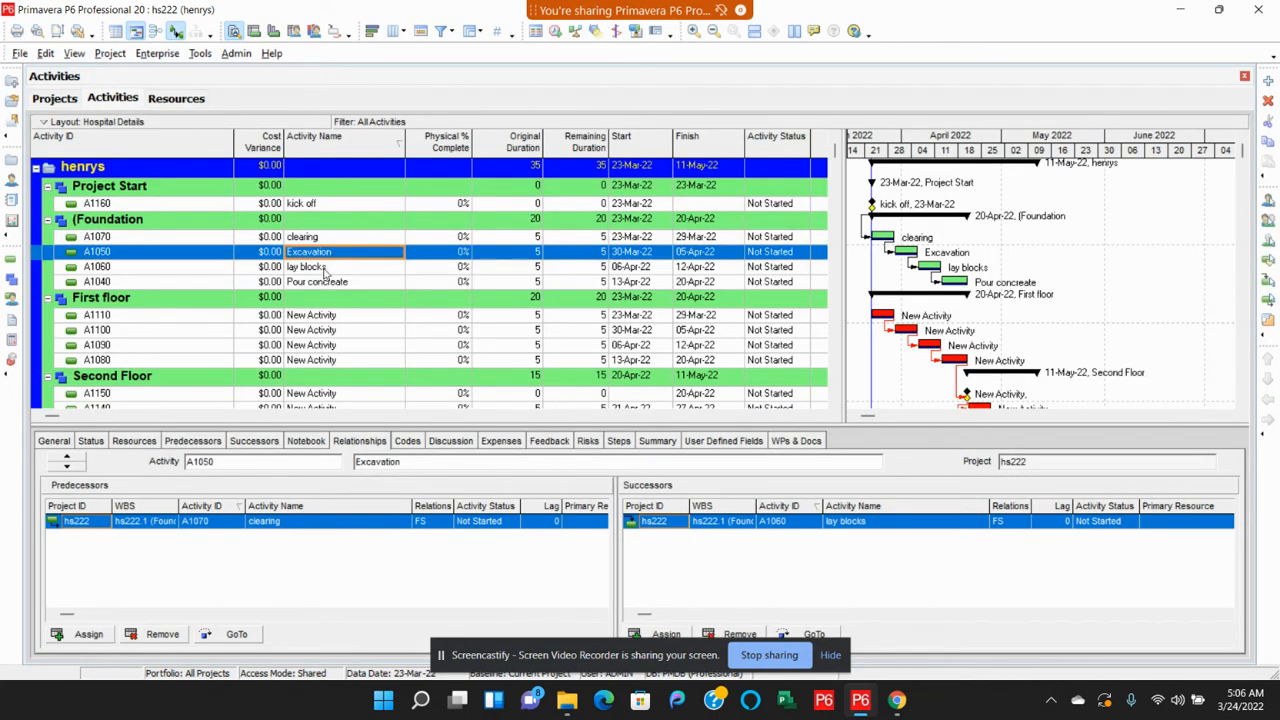
click(326, 268)
click(330, 283)
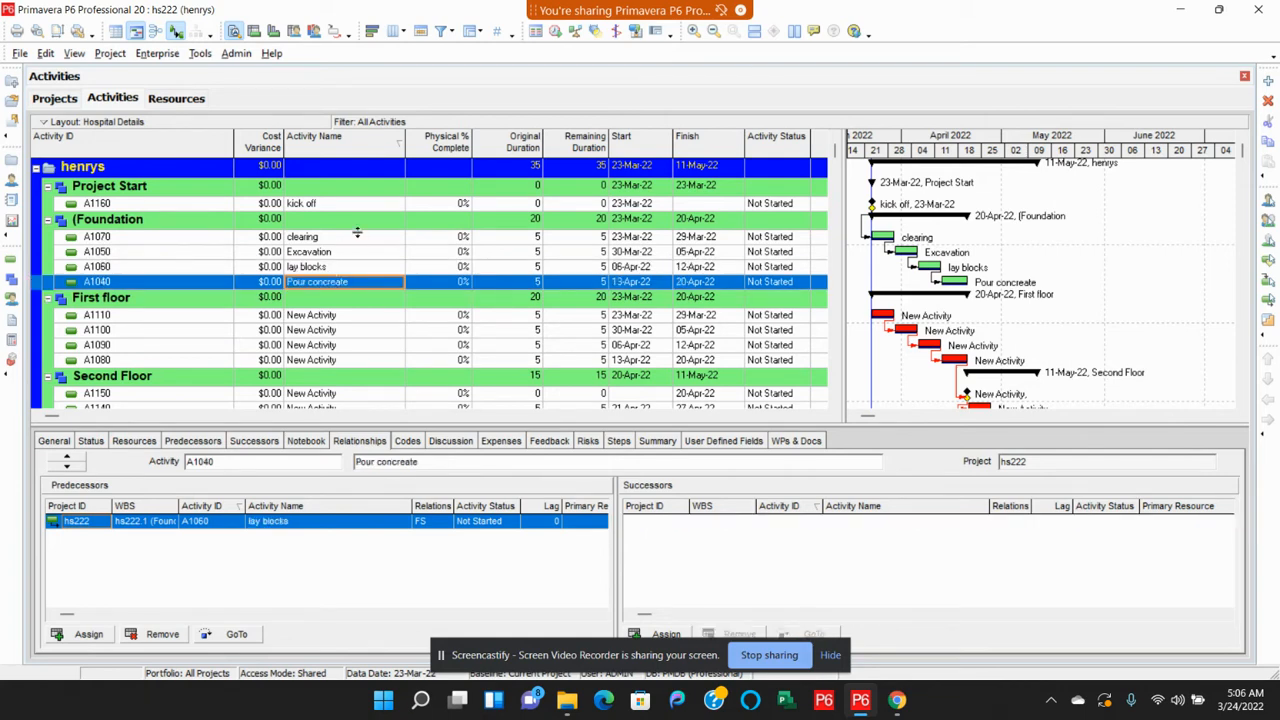
click(319, 239)
click(326, 253)
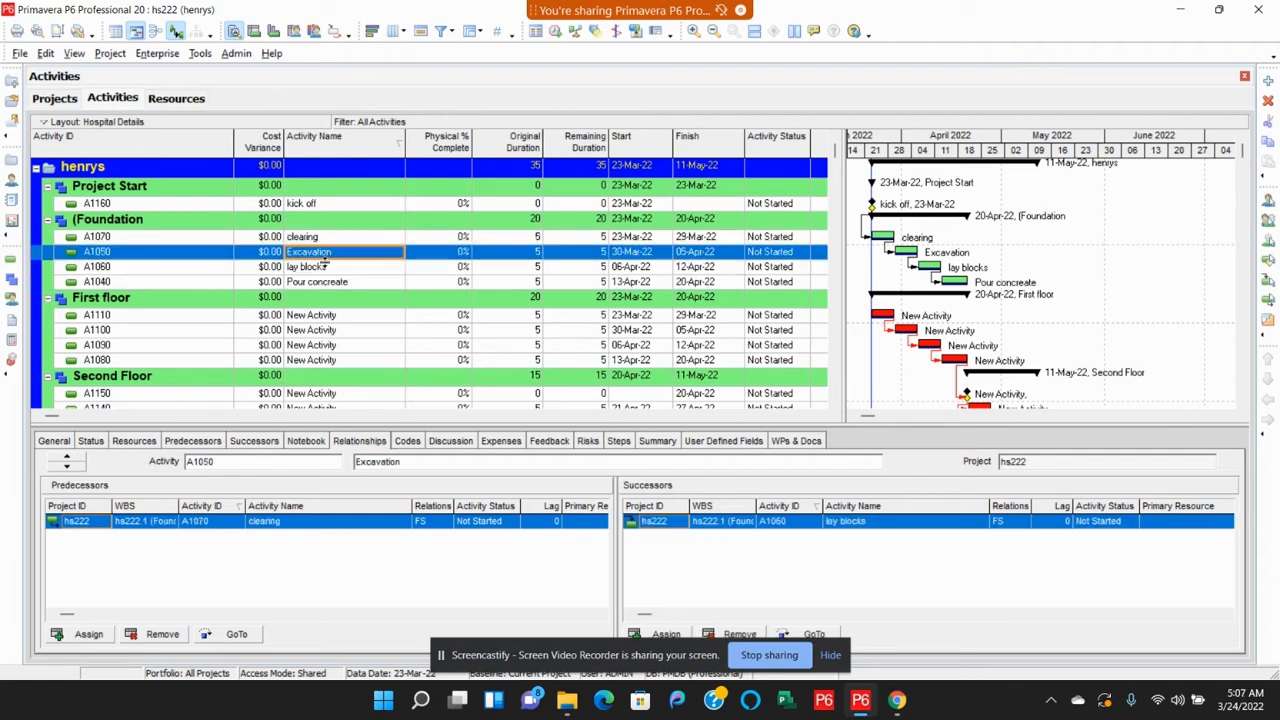
click(326, 267)
click(324, 284)
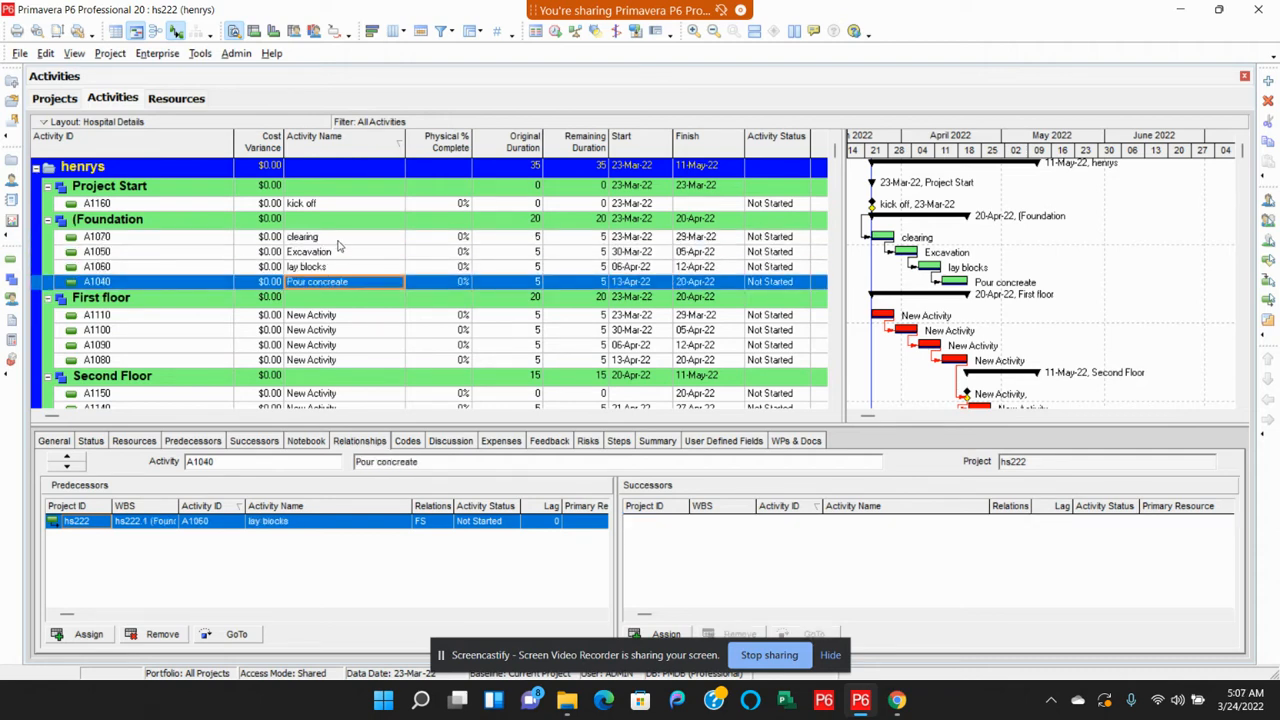
click(334, 240)
click(332, 253)
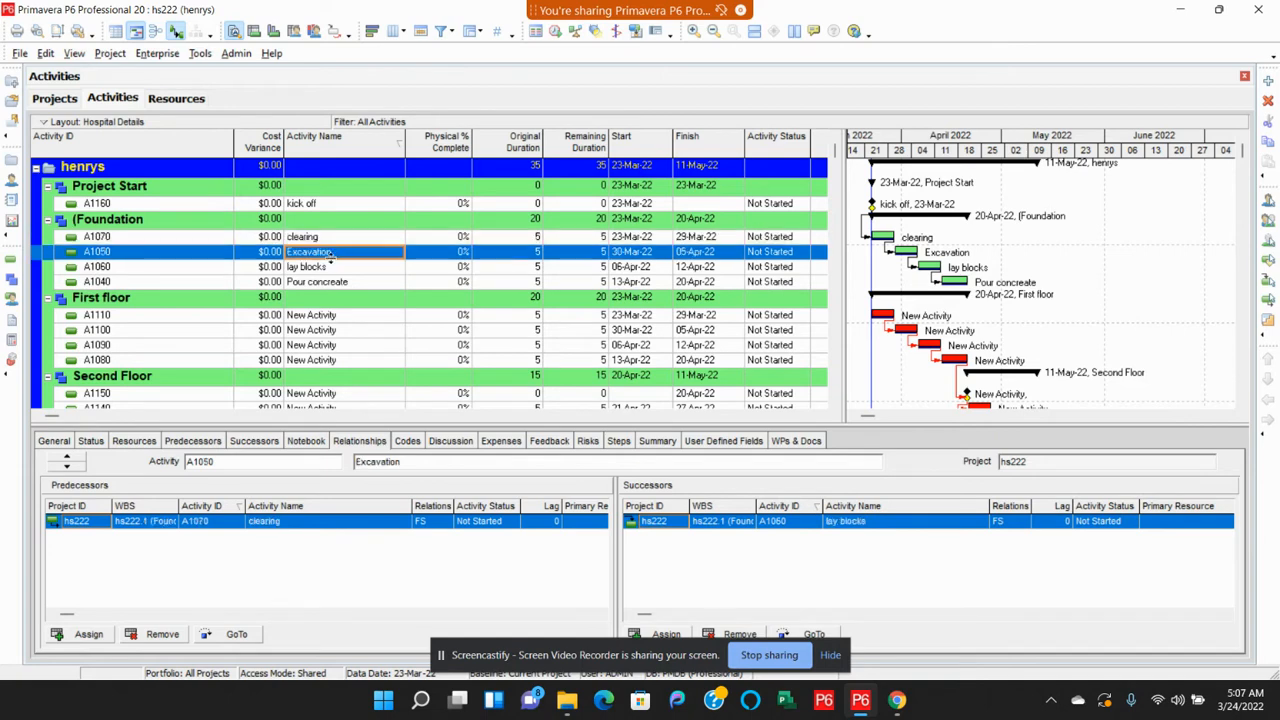
click(329, 267)
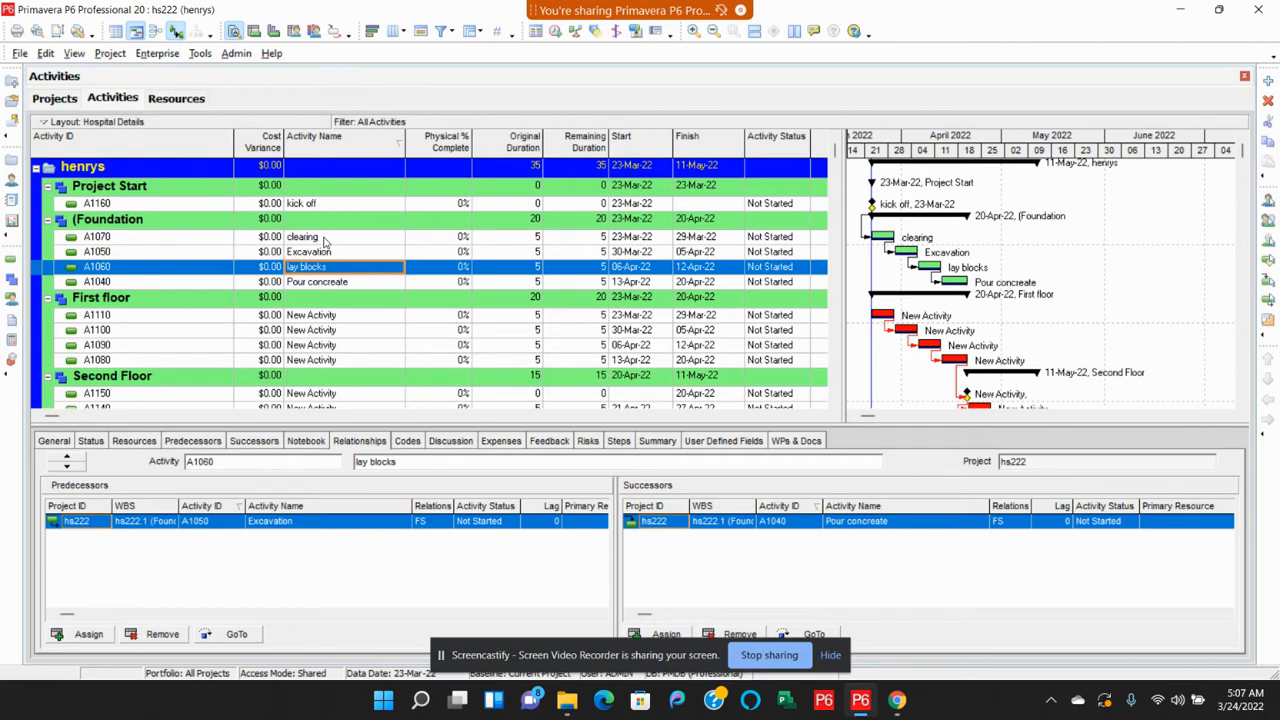
Return to the resource list and add three new resources beneath hs222, each nested under the previous one
click(185, 104)
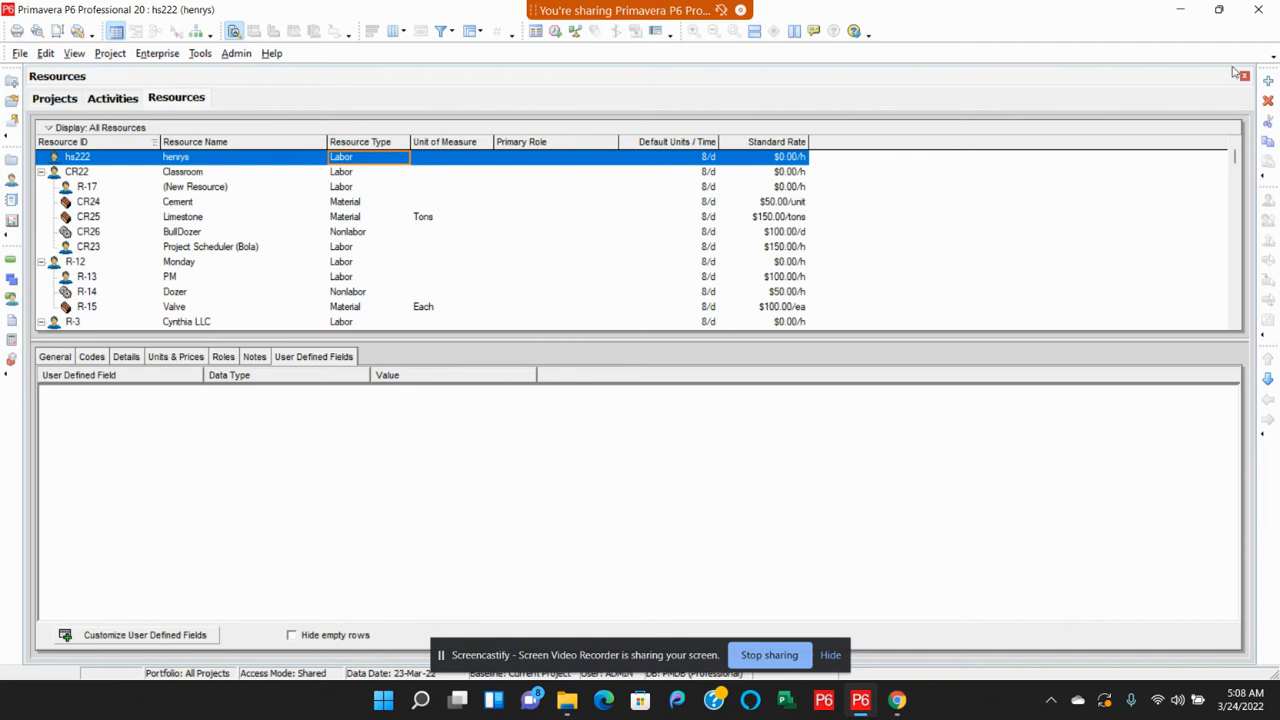
click(1270, 83)
click(1270, 83)
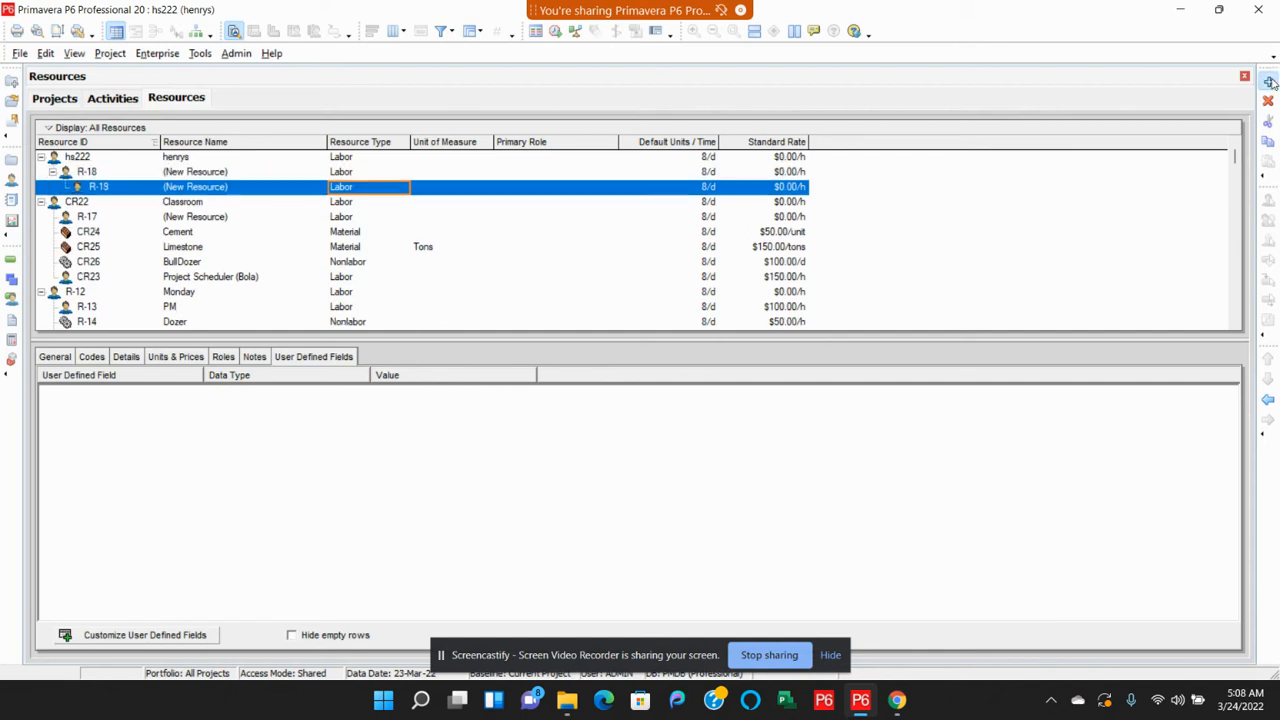
click(1270, 83)
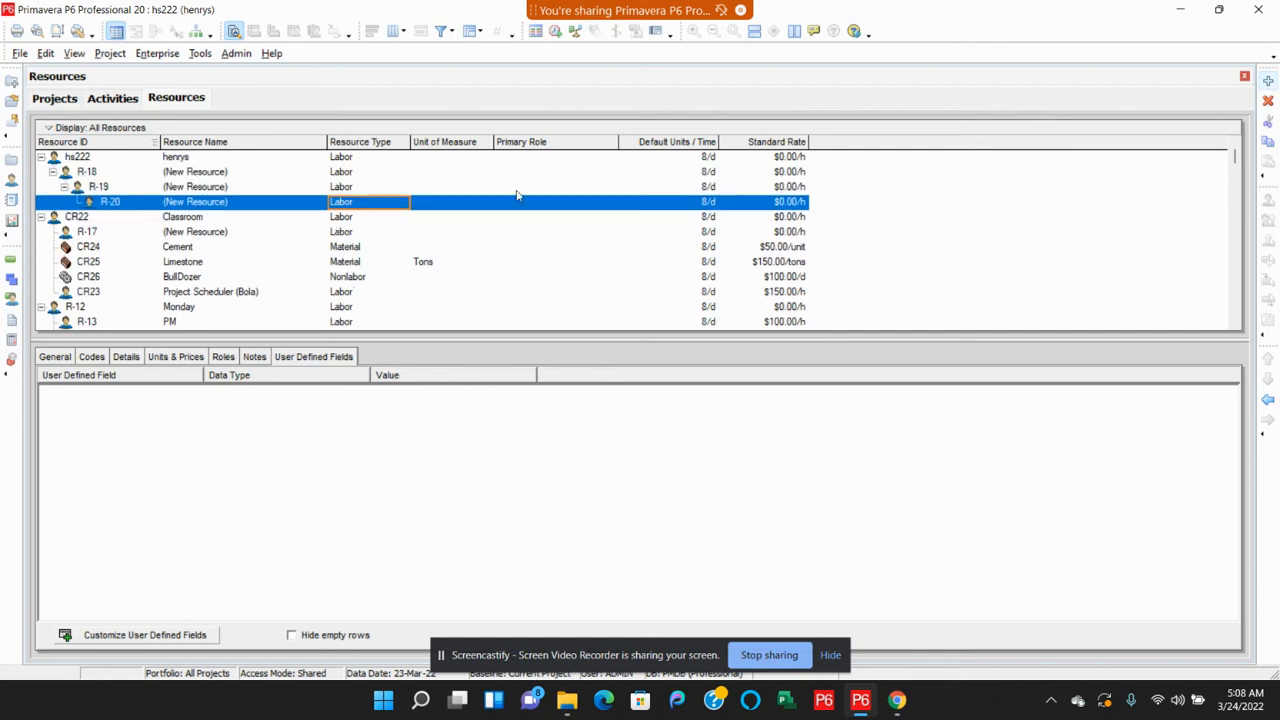
Outdent the second and third new resources so all three sit at the same level directly beneath hs222
click(197, 175)
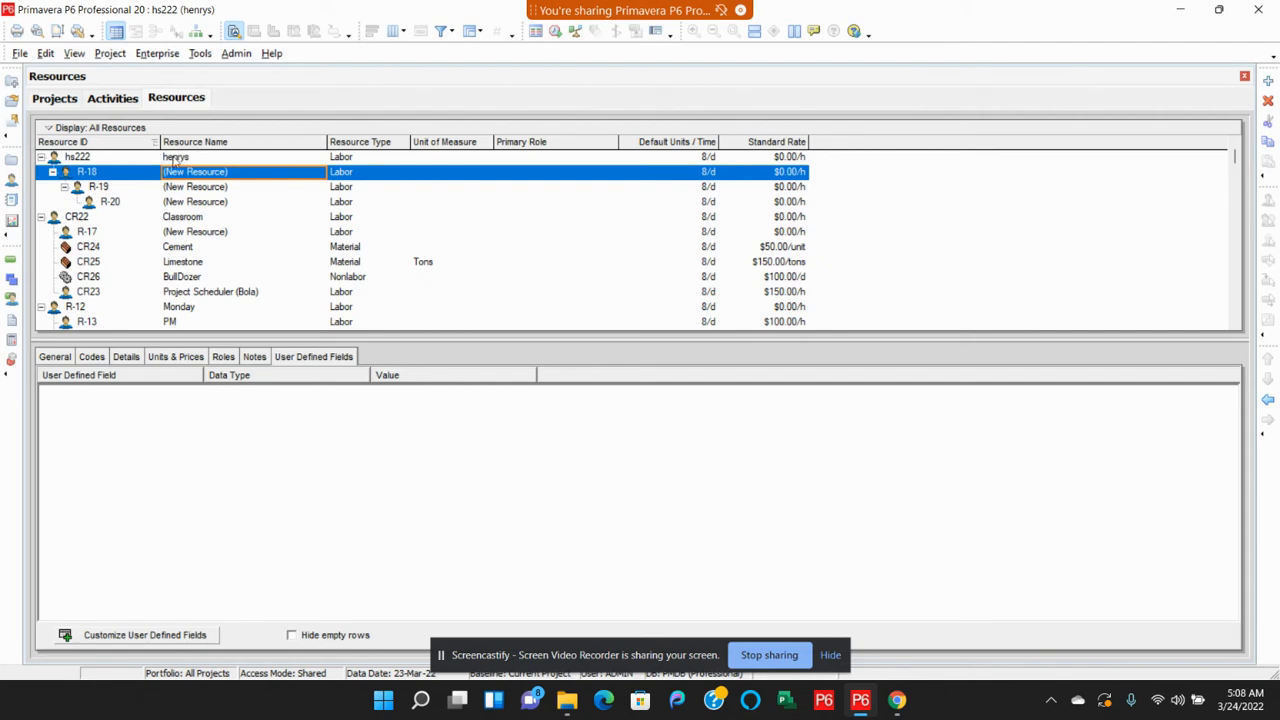
click(189, 188)
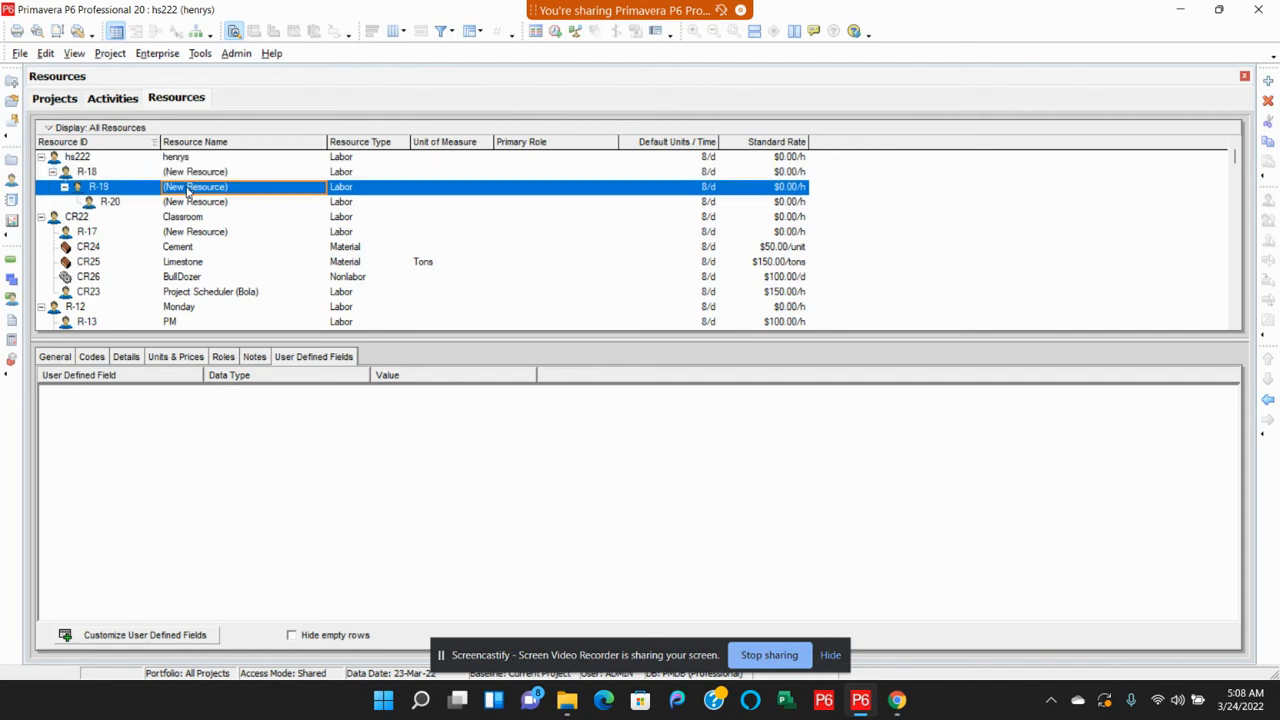
click(197, 203)
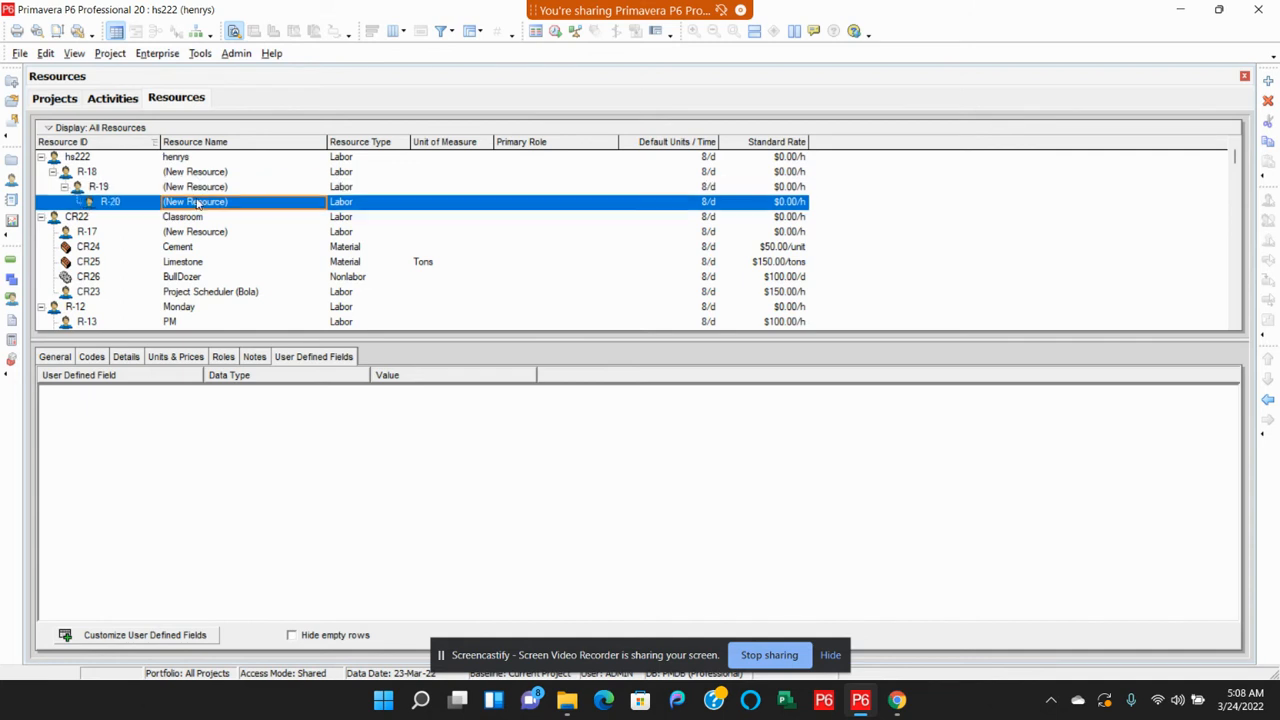
click(201, 188)
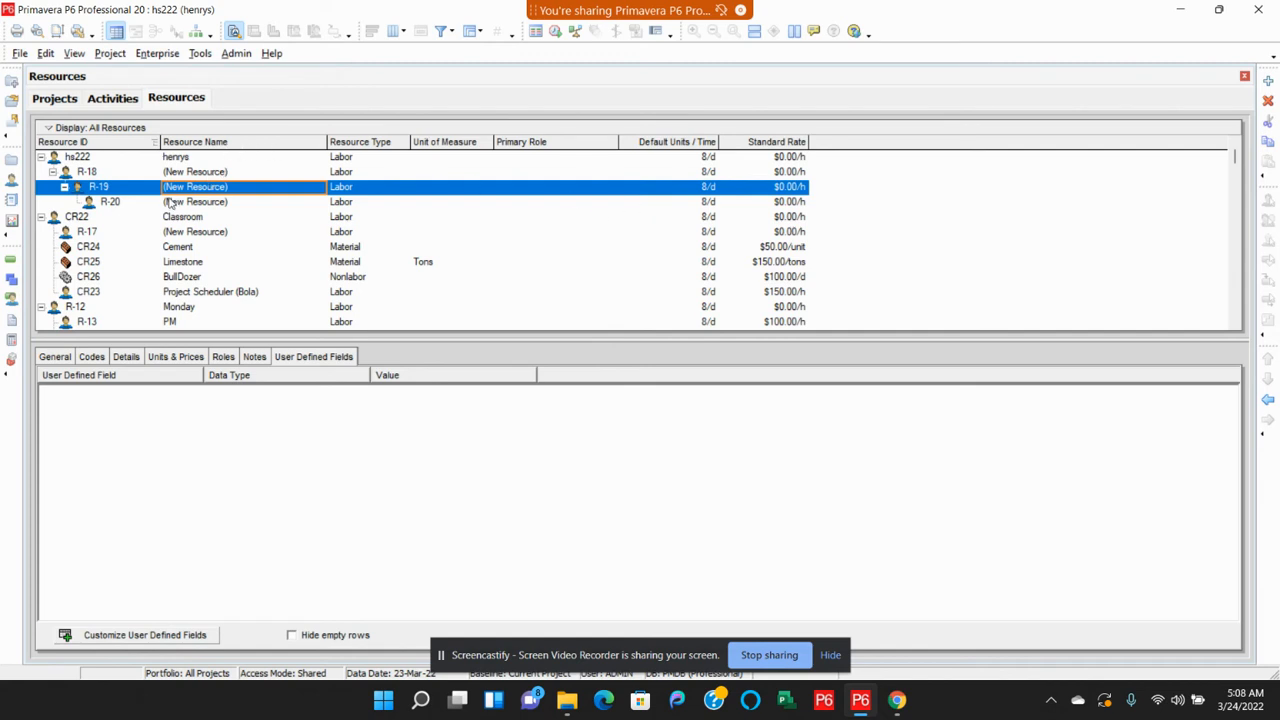
click(174, 171)
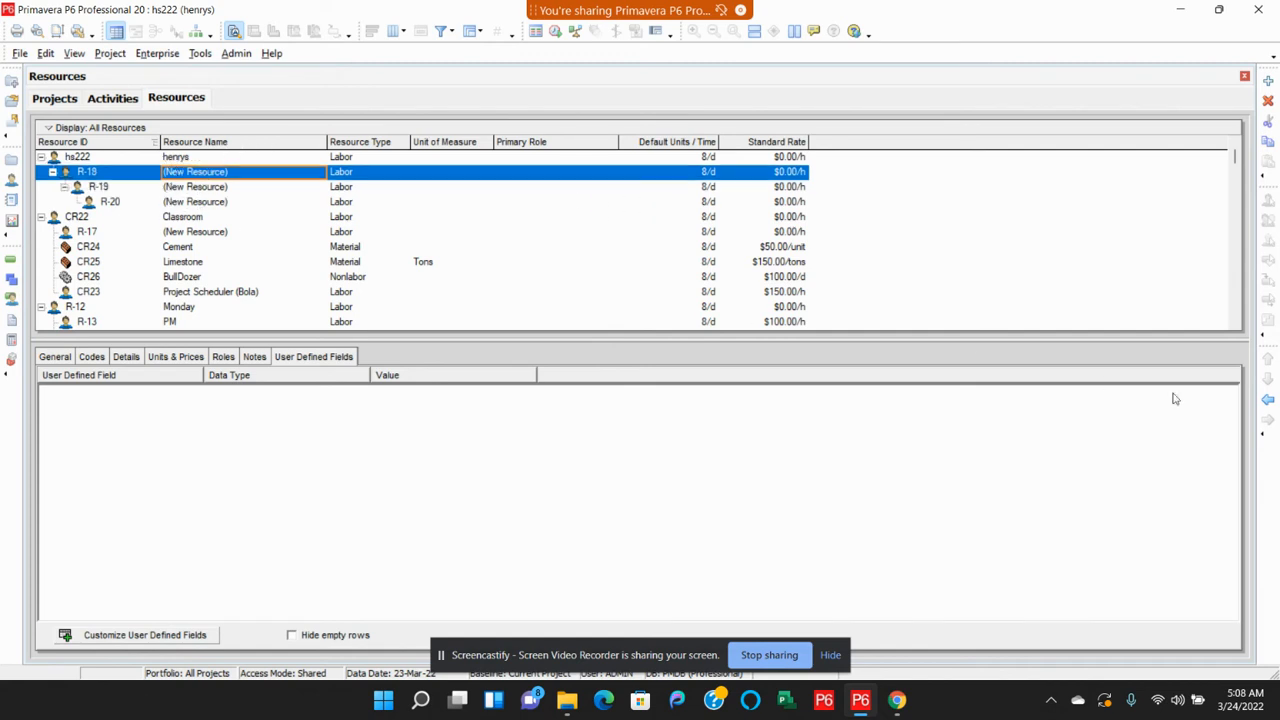
click(221, 188)
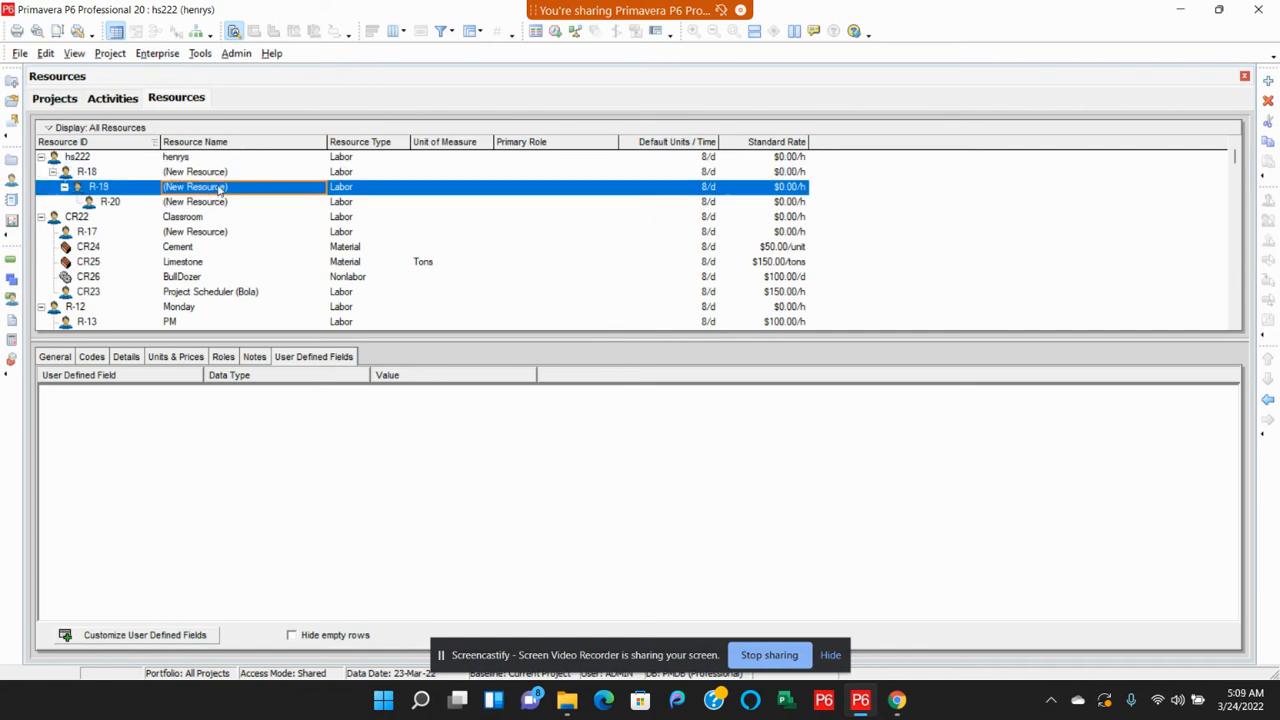
click(1268, 400)
click(212, 202)
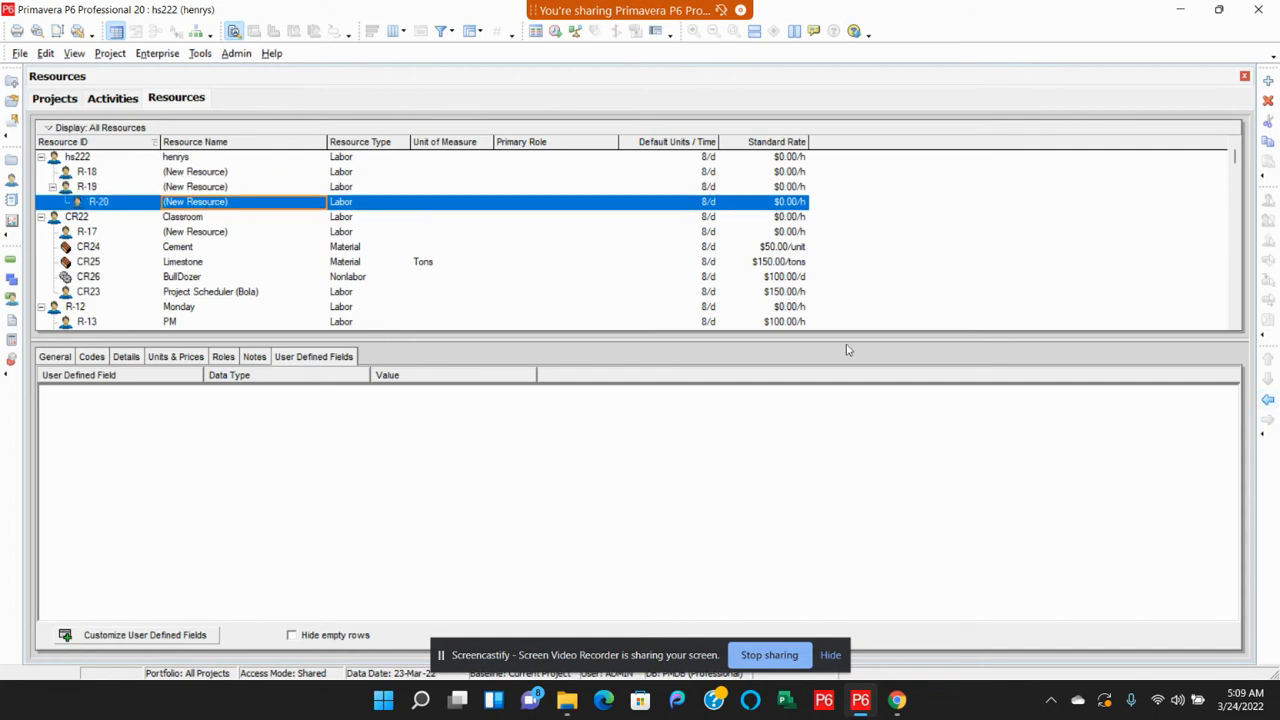
click(1268, 400)
Name the first new resource under hs222 with the scheduler's first name plus (Project Scheduler), and the second one Digger
double_click(229, 173)
click(236, 173)
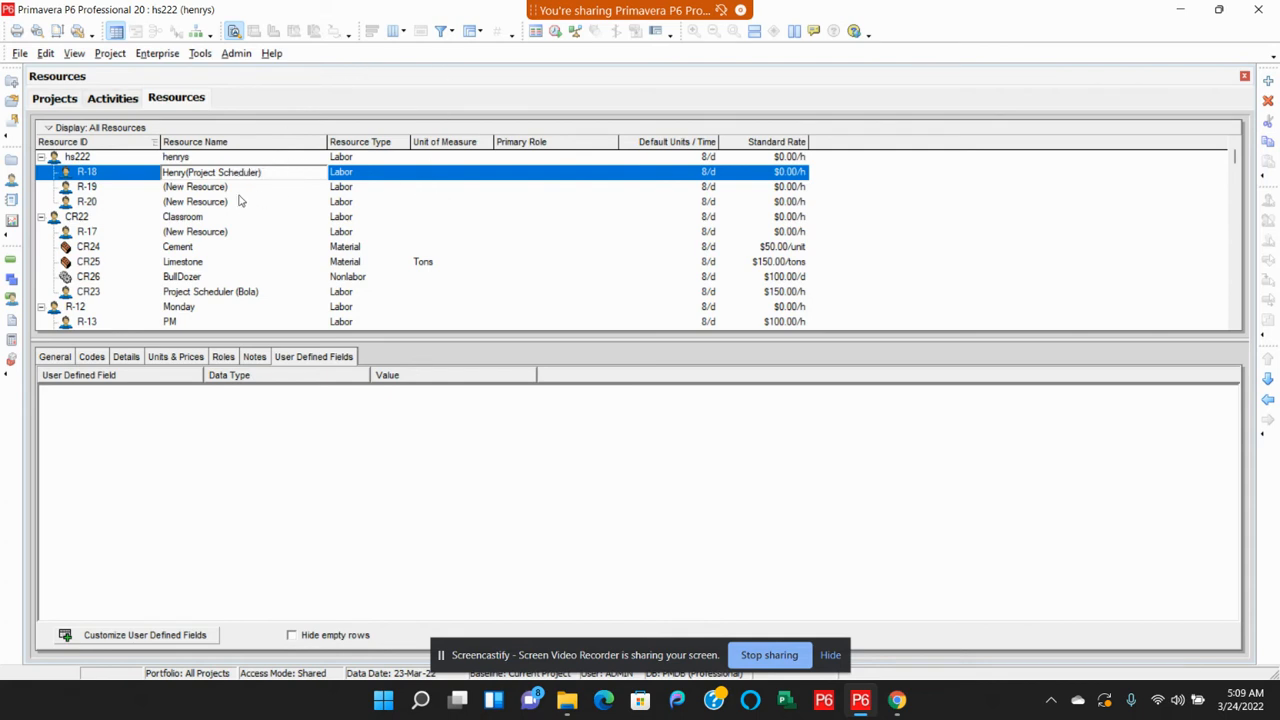
key(Down)
key(F2)
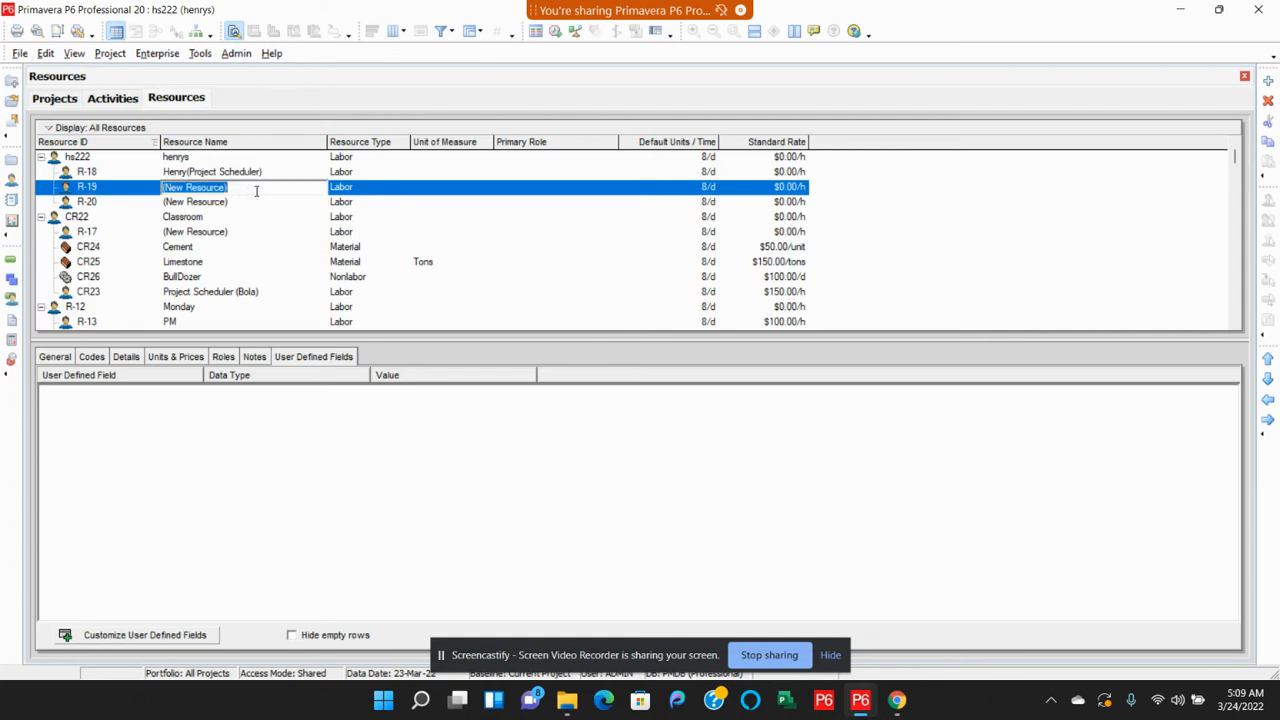
text(D)
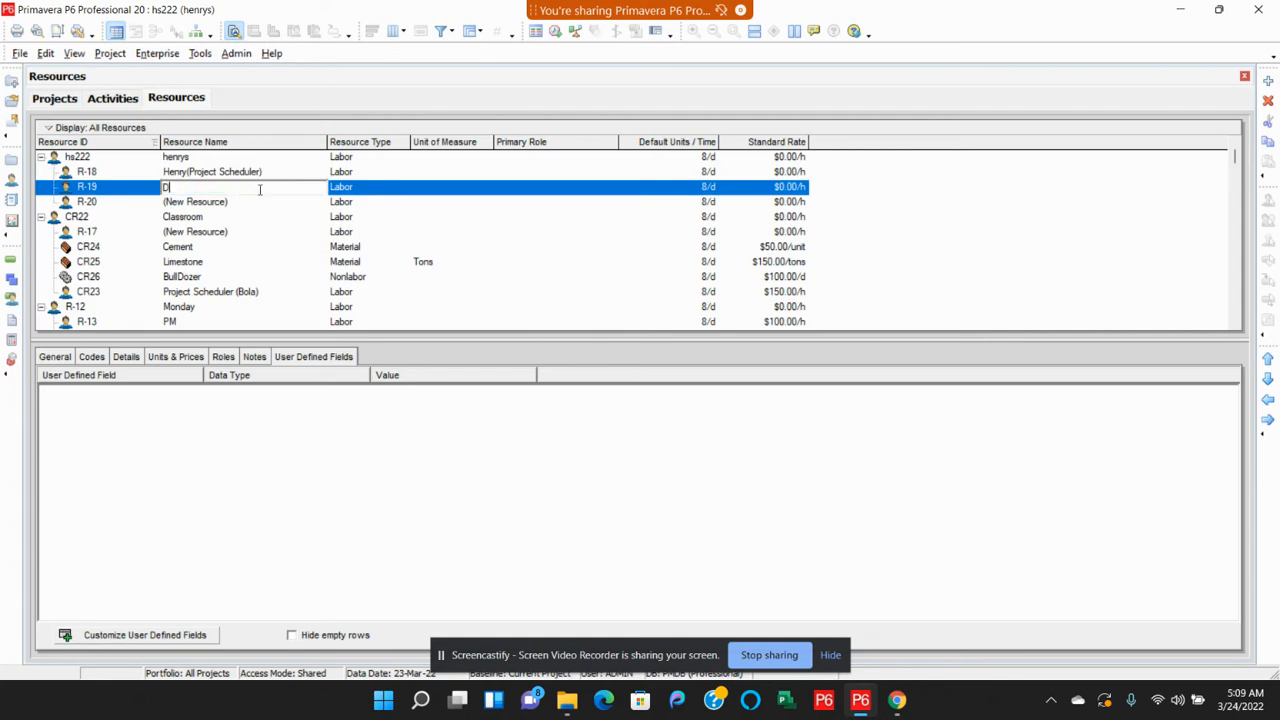
text(igger)
Change the resource type of Digger to Nonlabor
click(350, 173)
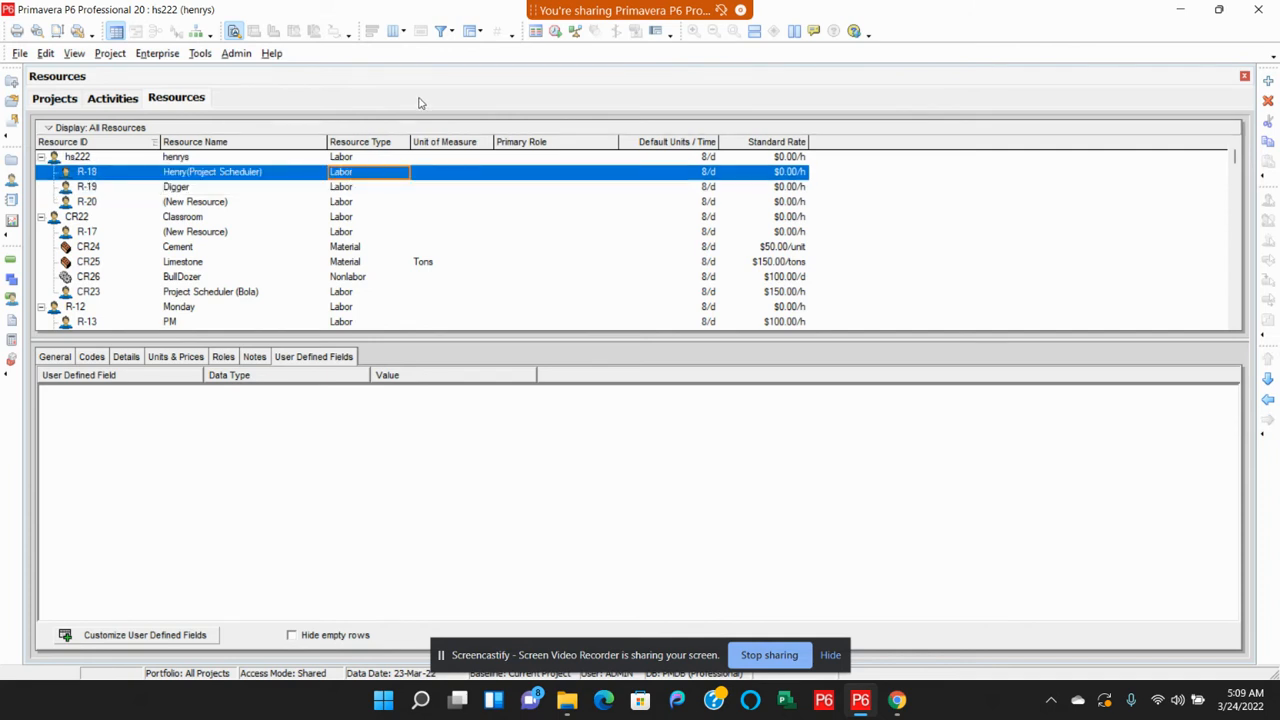
click(346, 189)
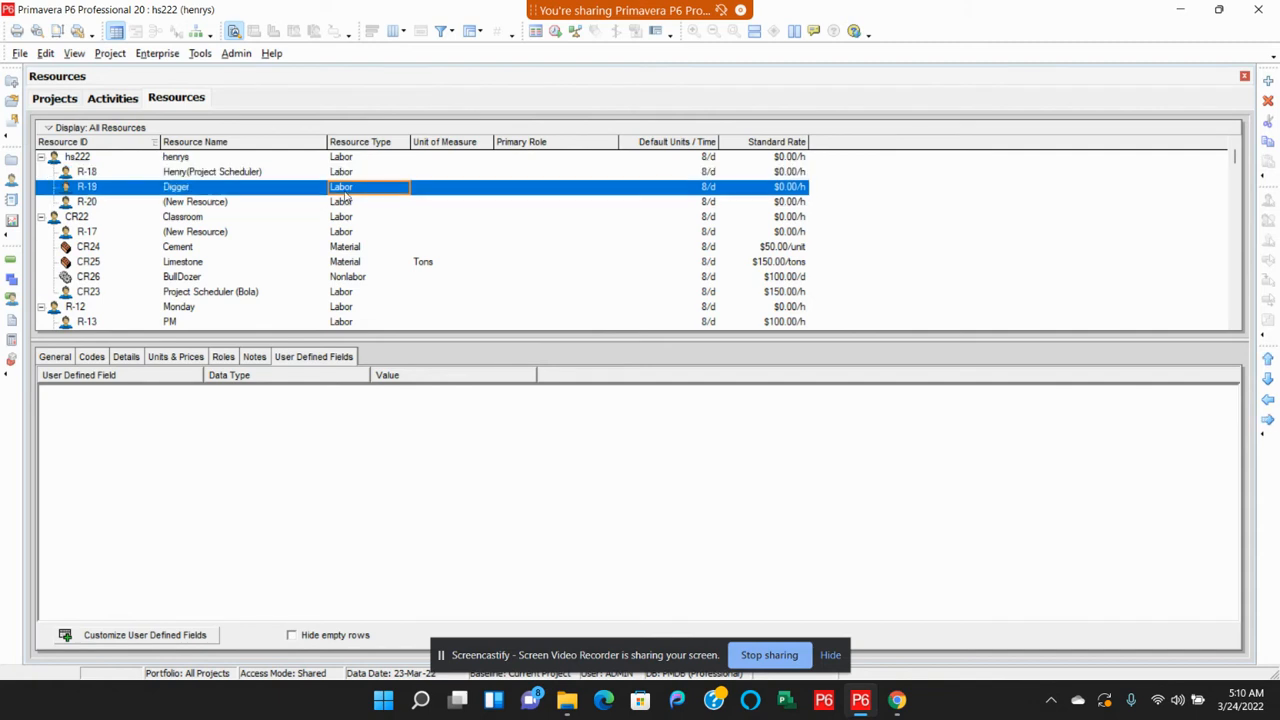
click(346, 189)
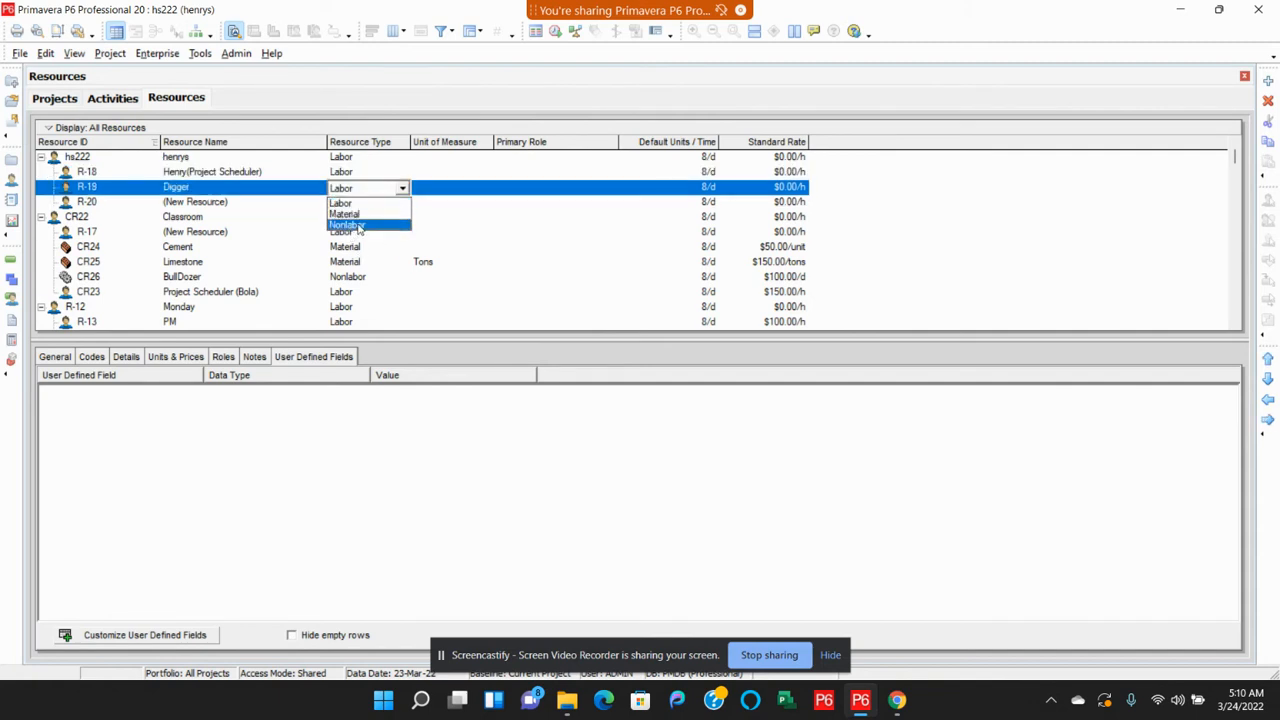
click(358, 226)
Name the third new resource under hs222 Block and change its resource type to Material, accepting the adjustment of units and prices
click(229, 205)
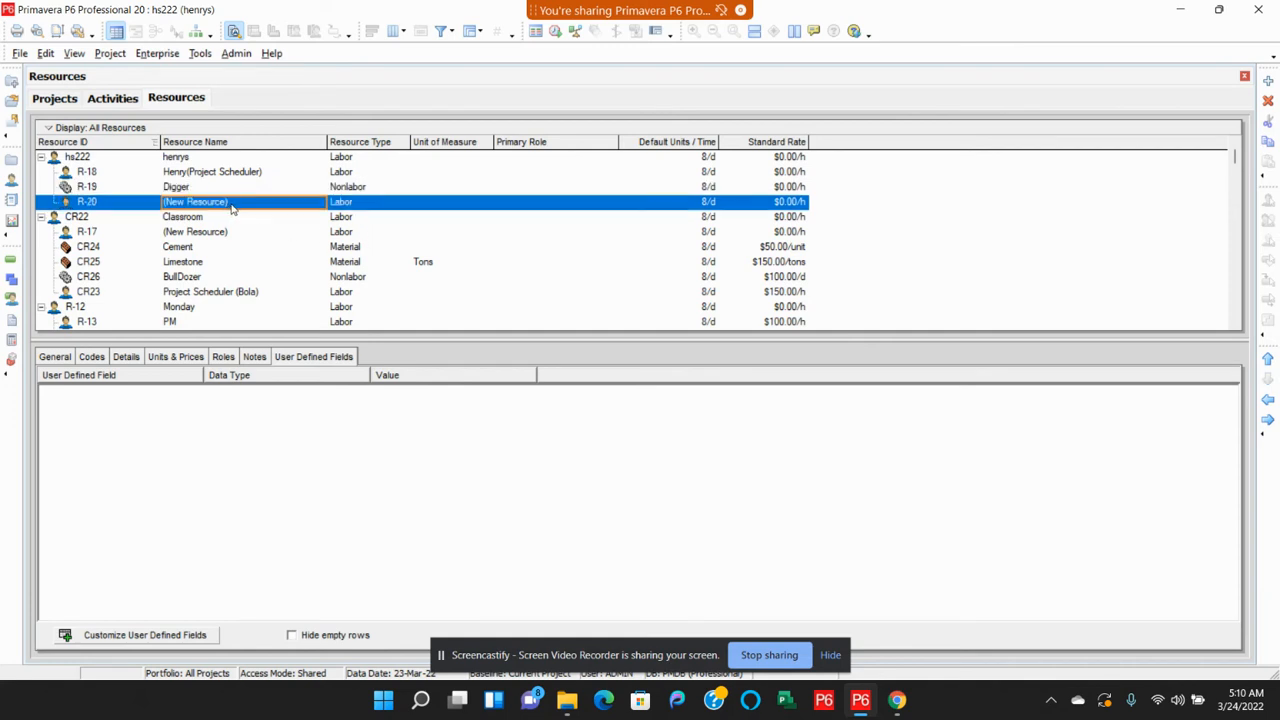
click(231, 205)
drag(231, 205, 165, 212)
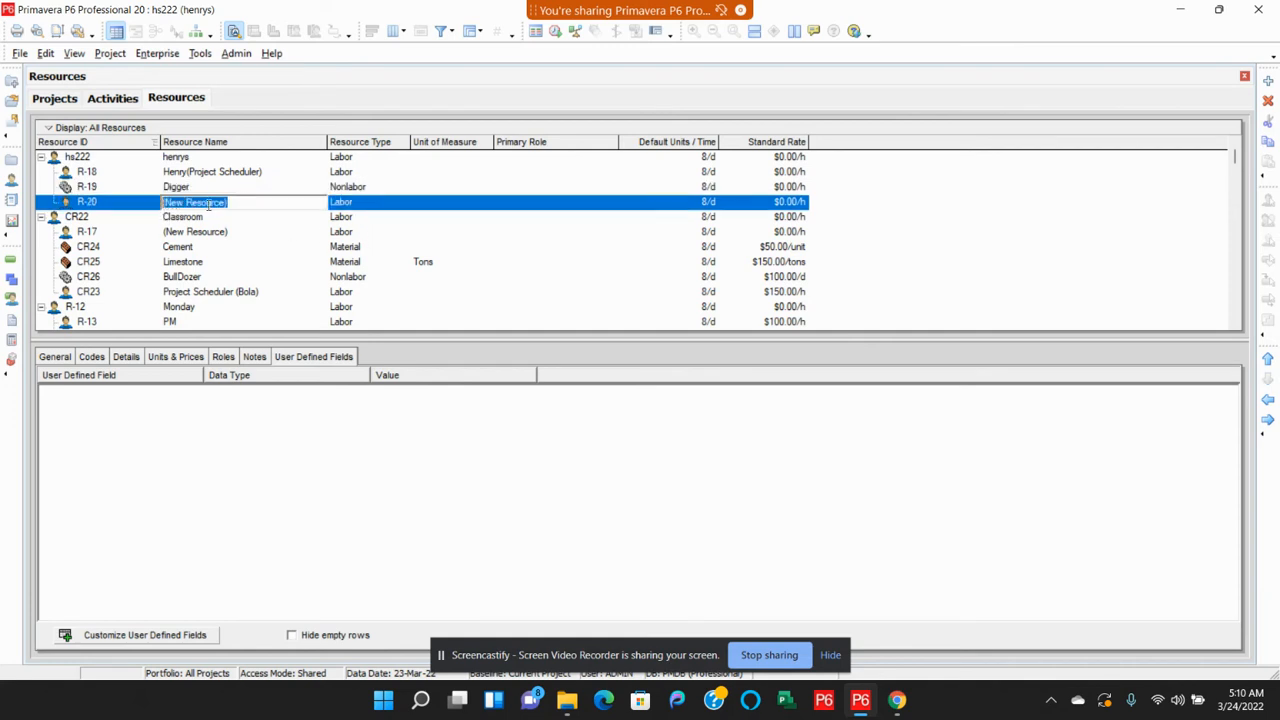
text(Block)
click(350, 207)
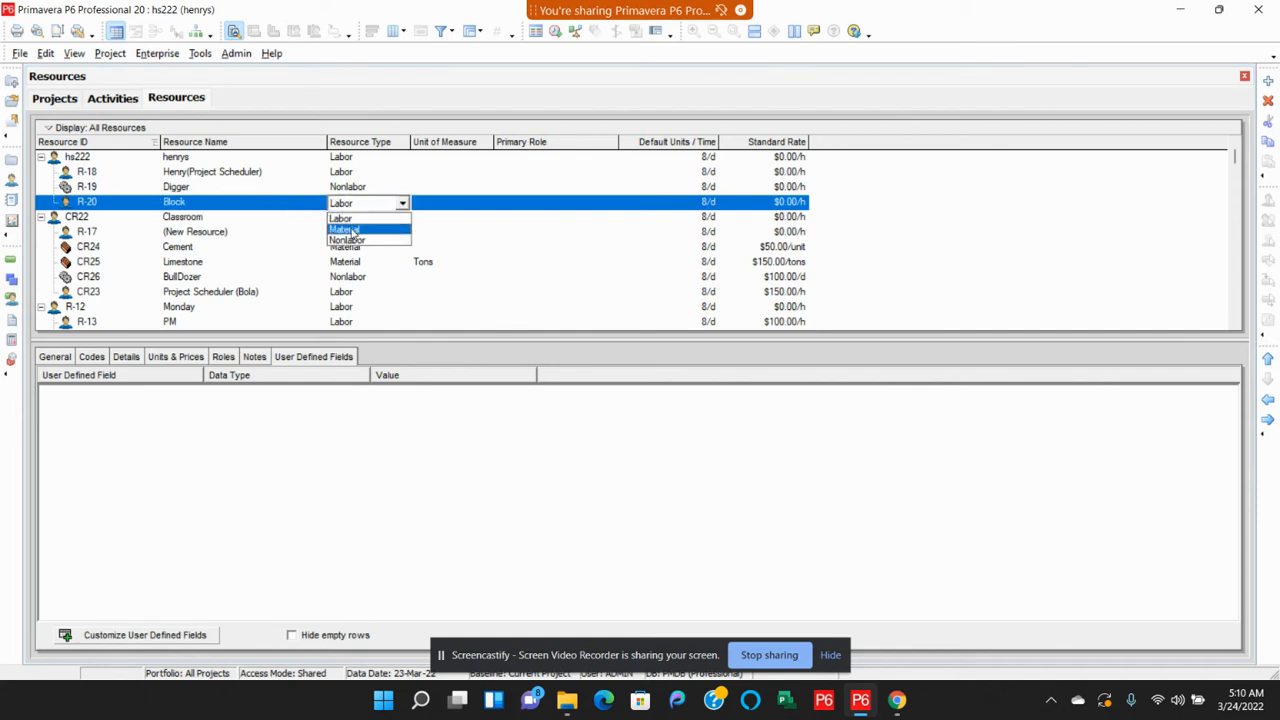
click(352, 230)
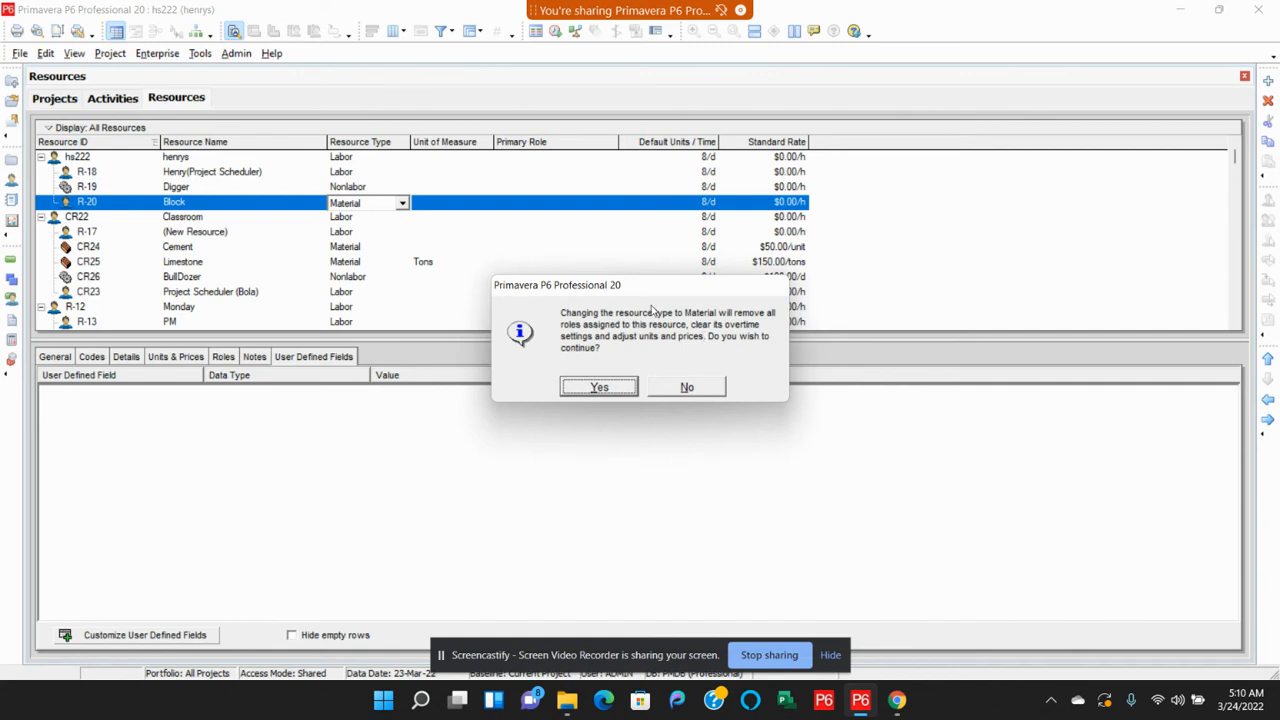
click(599, 388)
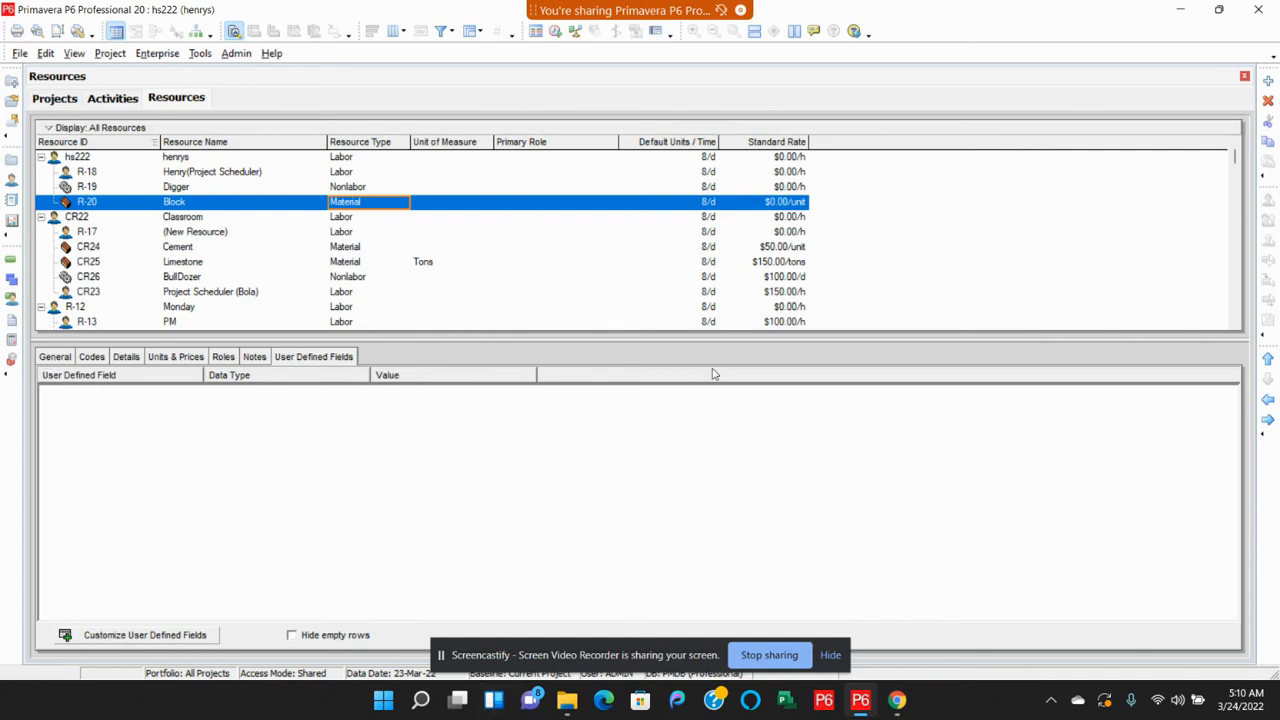
Set the Project Scheduler's resource ID to hs222-1 in its general details
click(54, 357)
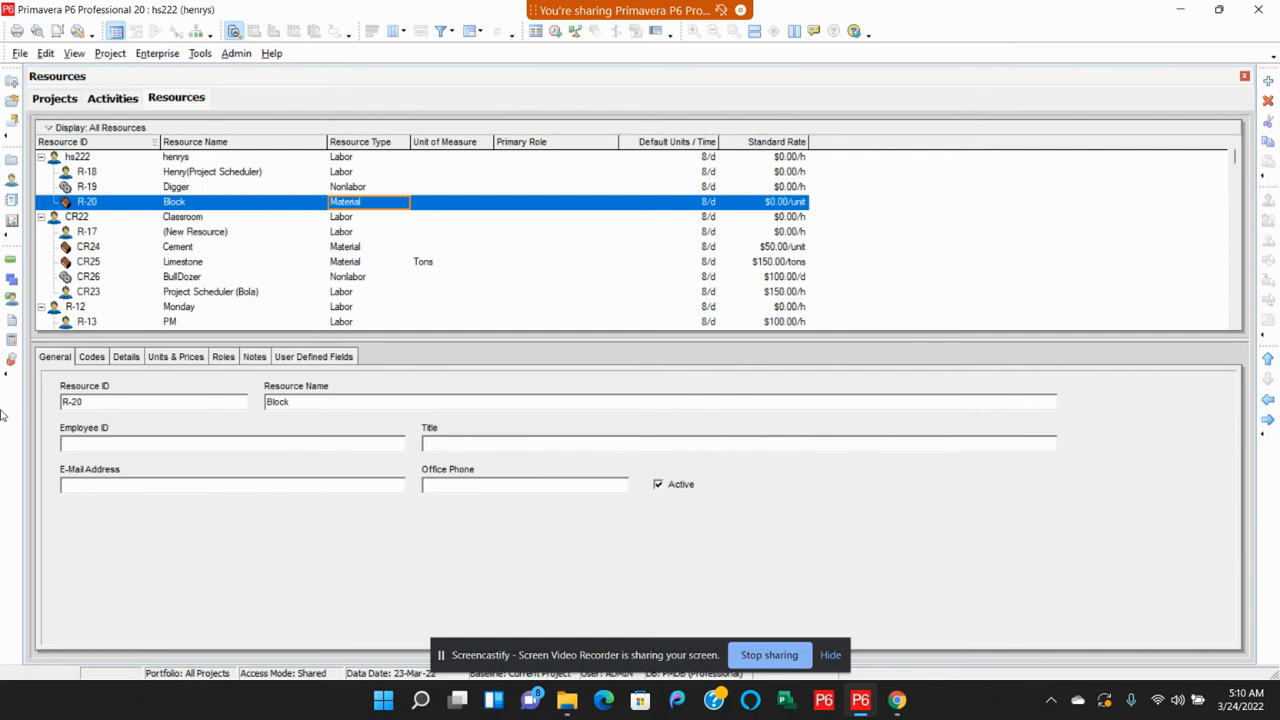
click(94, 174)
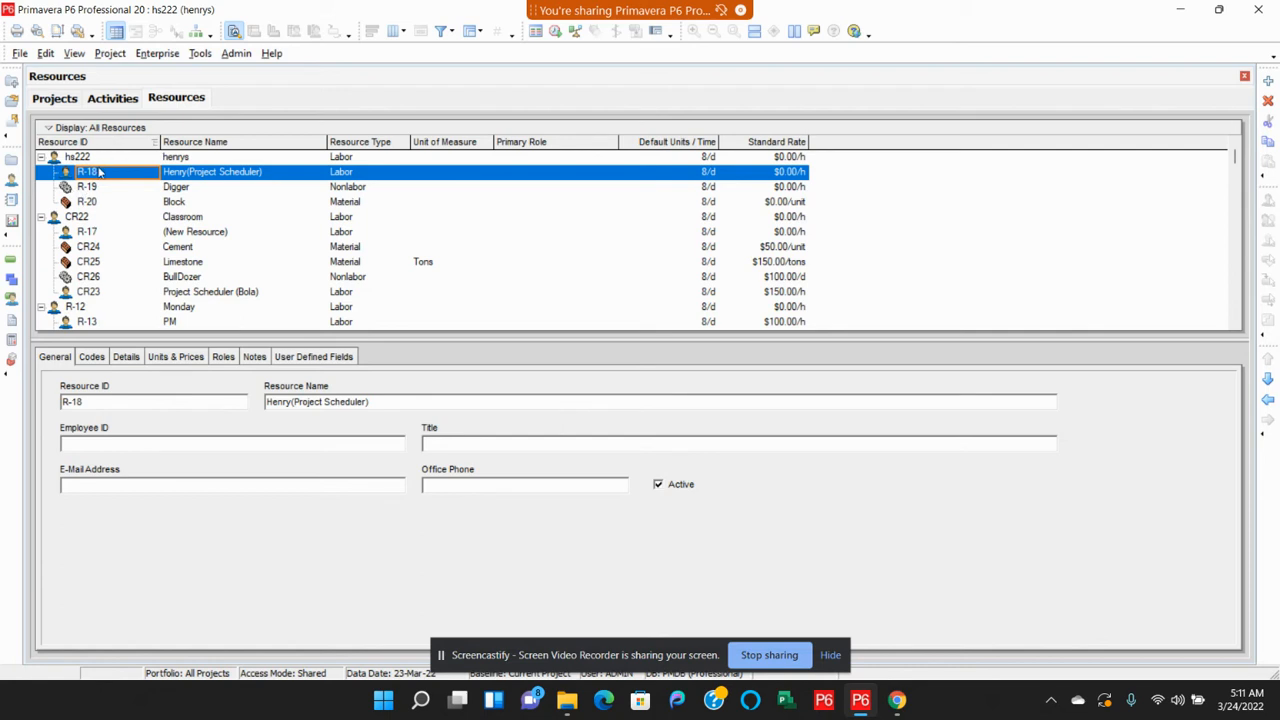
click(97, 402)
Set Digger's resource ID to hs222-2
click(214, 188)
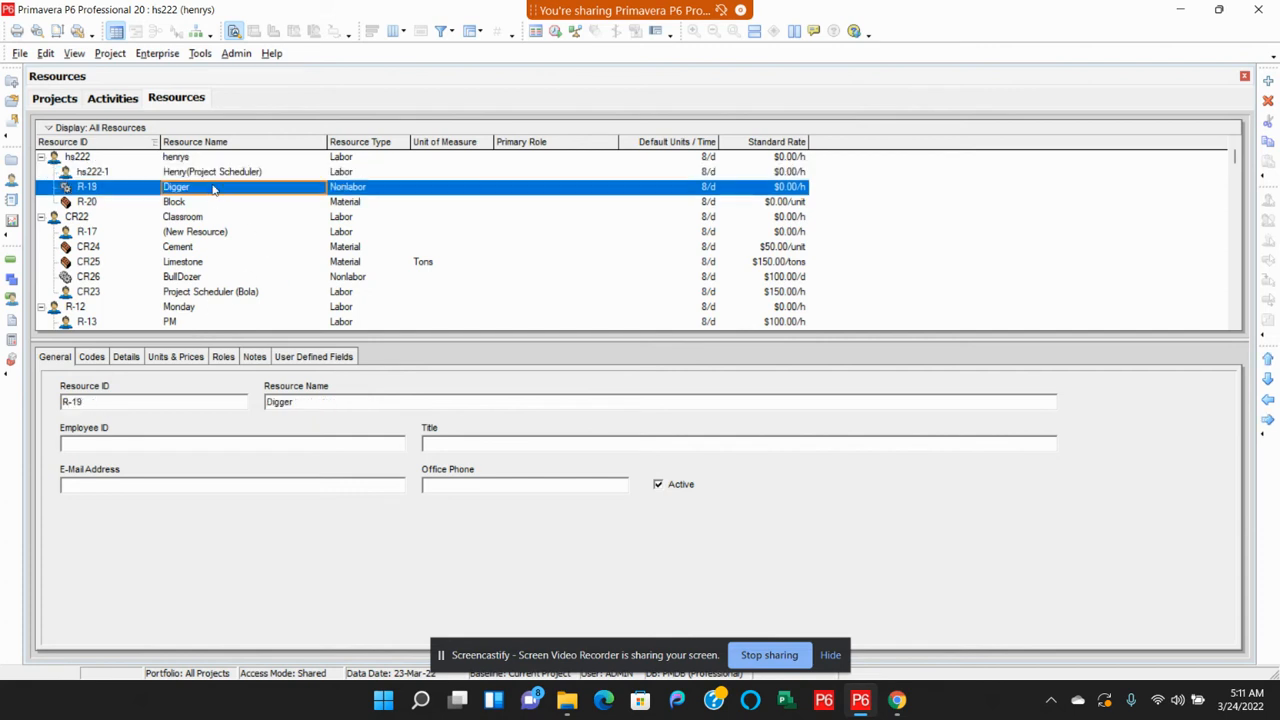
drag(108, 400, 8, 420)
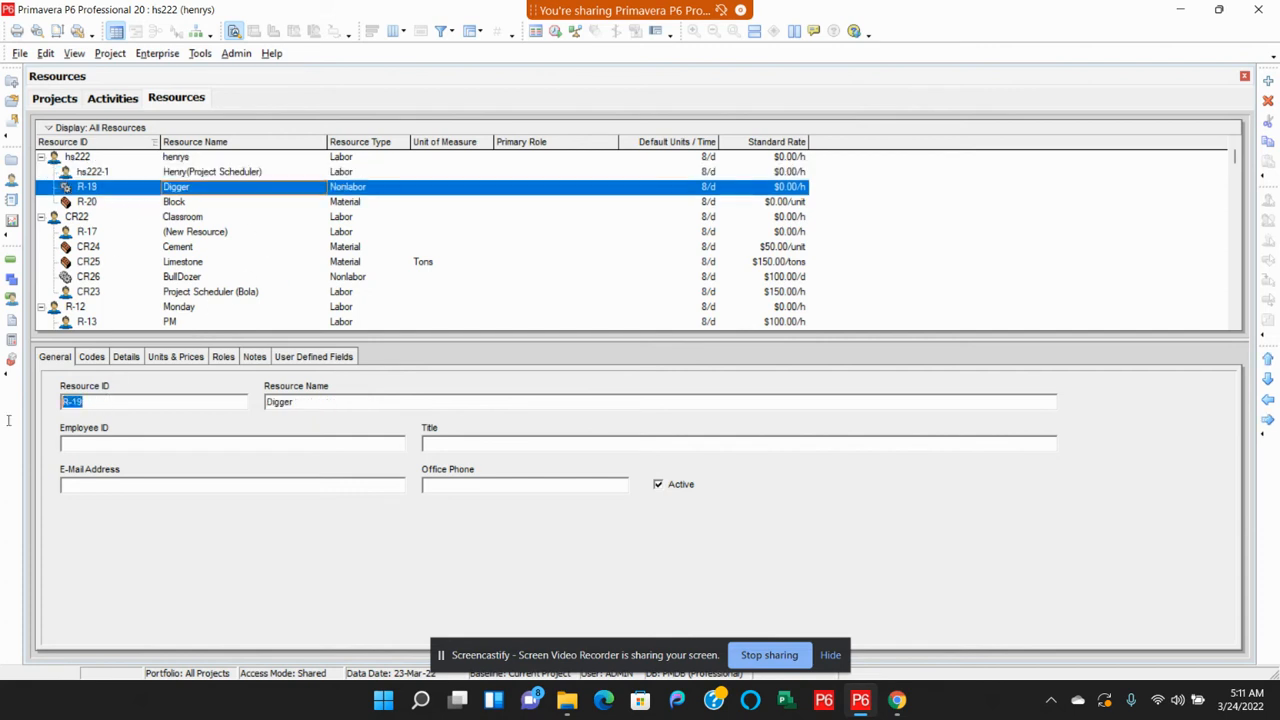
text(hs222-2)
Set Block's resource ID to hs222-3
click(110, 203)
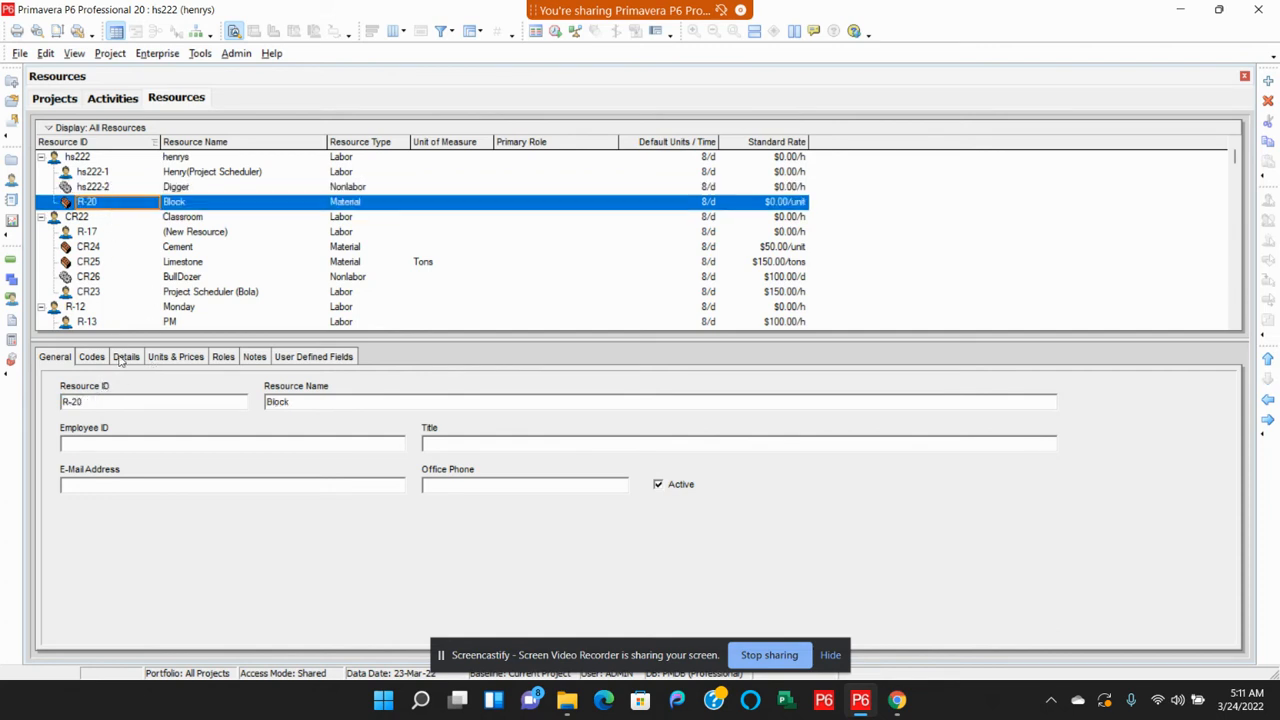
drag(114, 403, 52, 412)
text(hs222-3)
click(190, 193)
Check Block's general details and open its resource code assignments
click(337, 204)
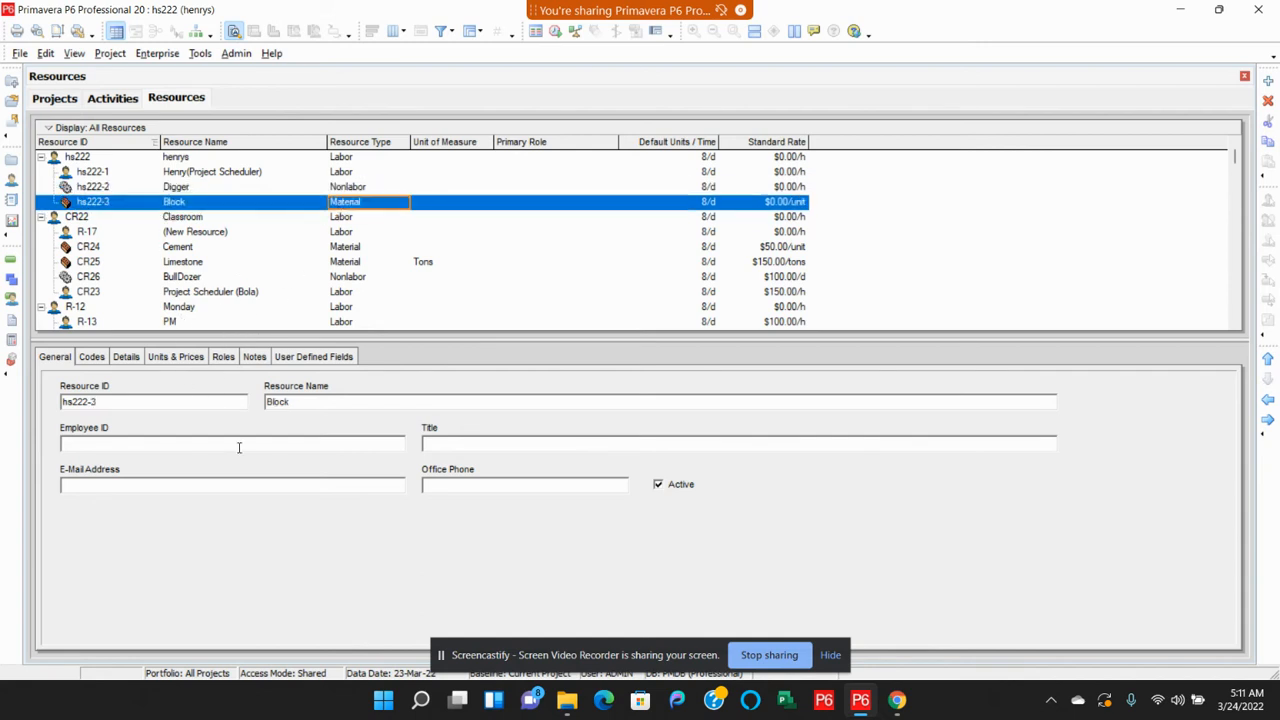
click(305, 402)
click(97, 364)
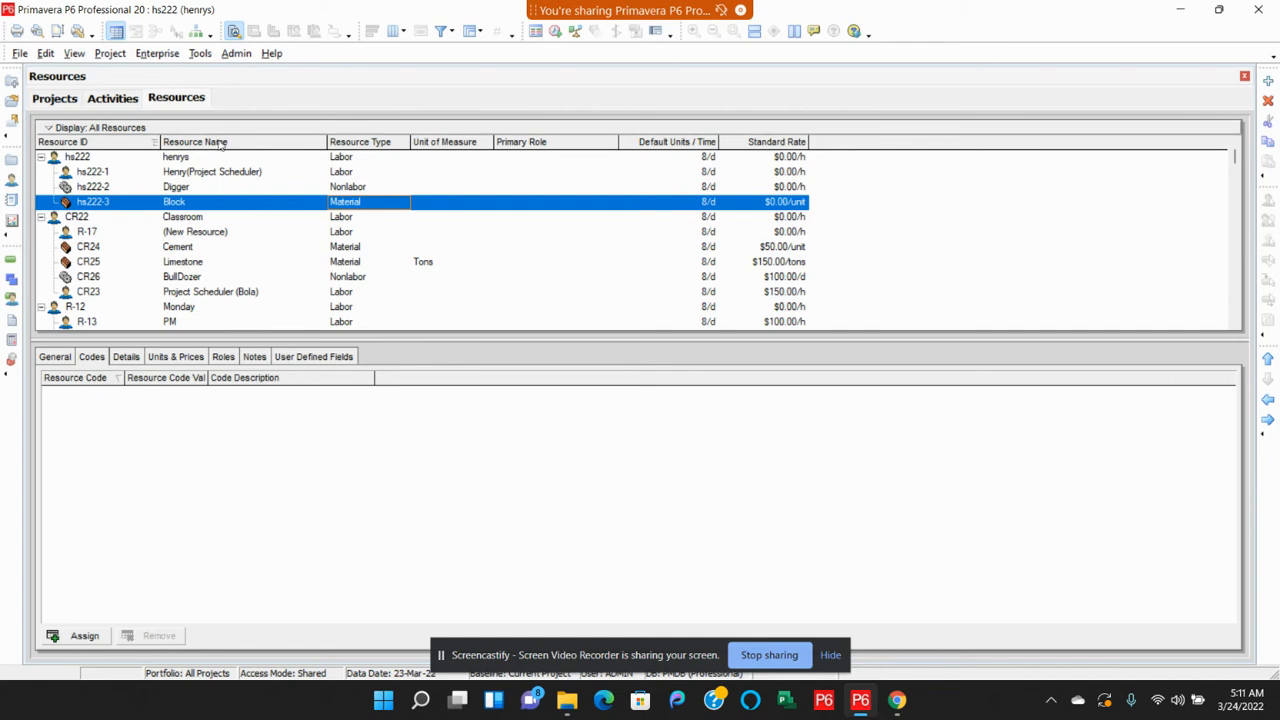
Review Block's resource details, and set its maximum units per time to 10/d in the units and prices
click(126, 357)
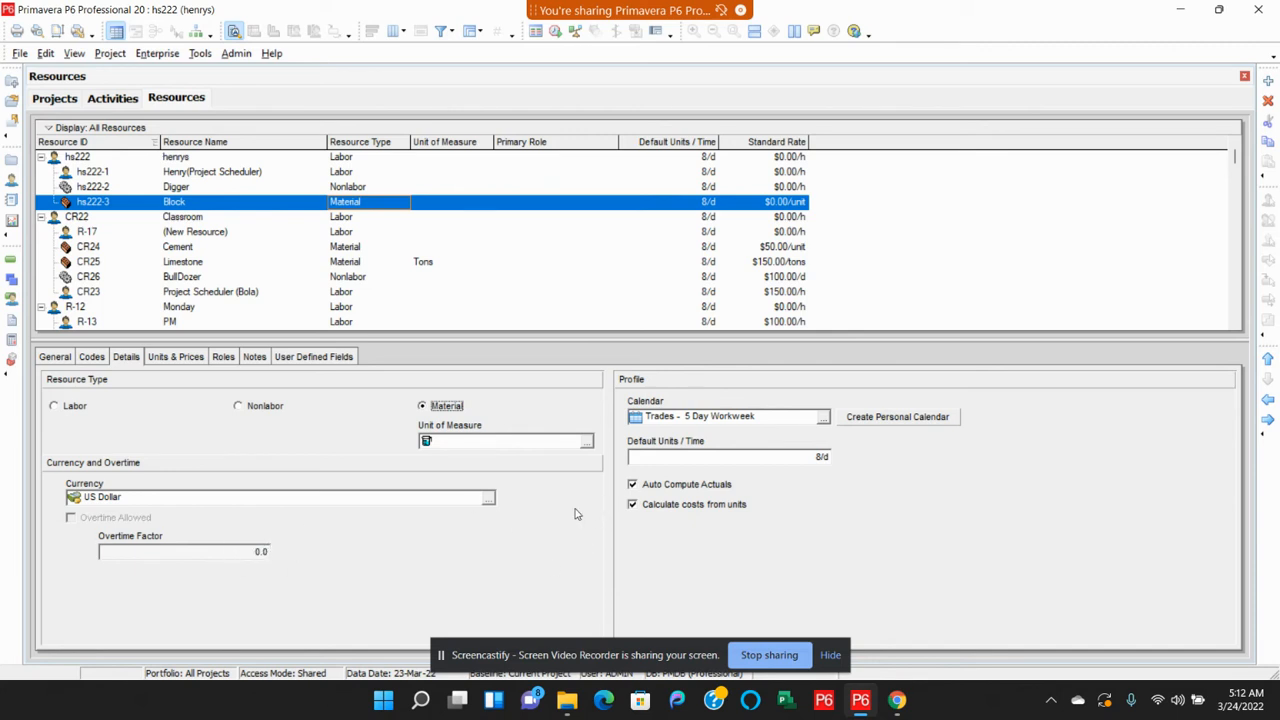
click(176, 358)
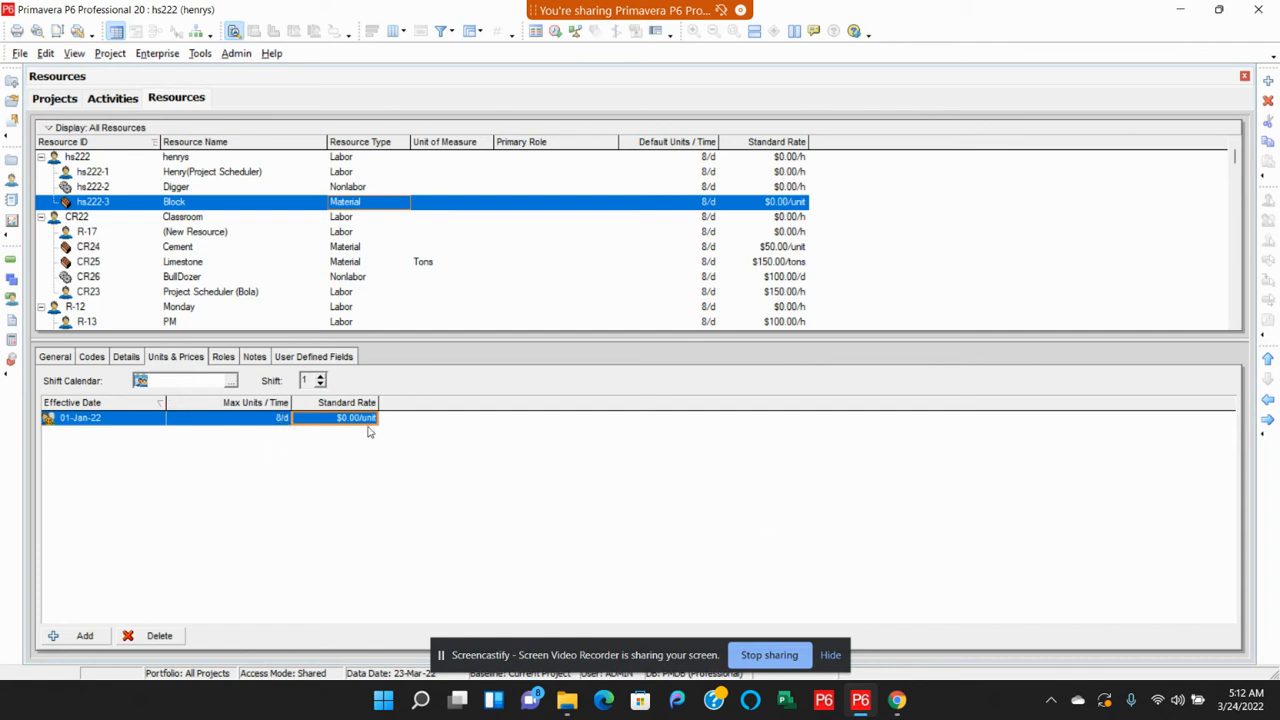
click(284, 418)
click(284, 418)
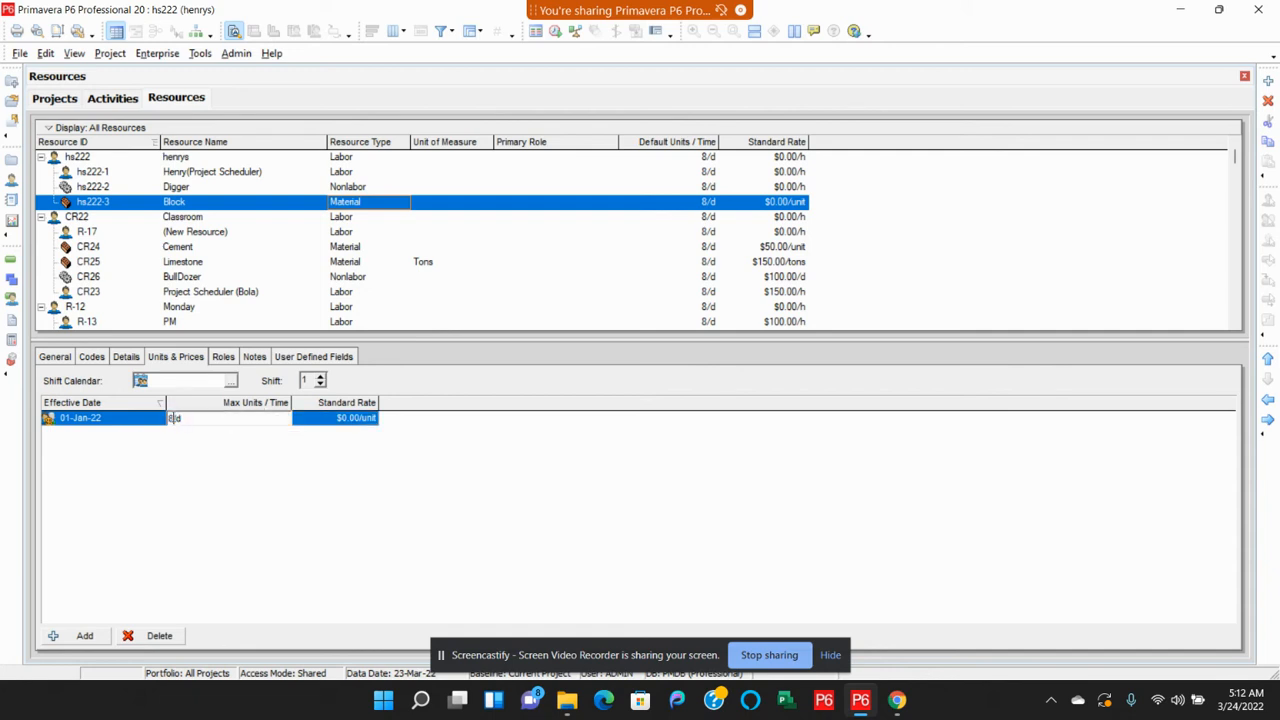
drag(174, 418, 153, 418)
key(Return)
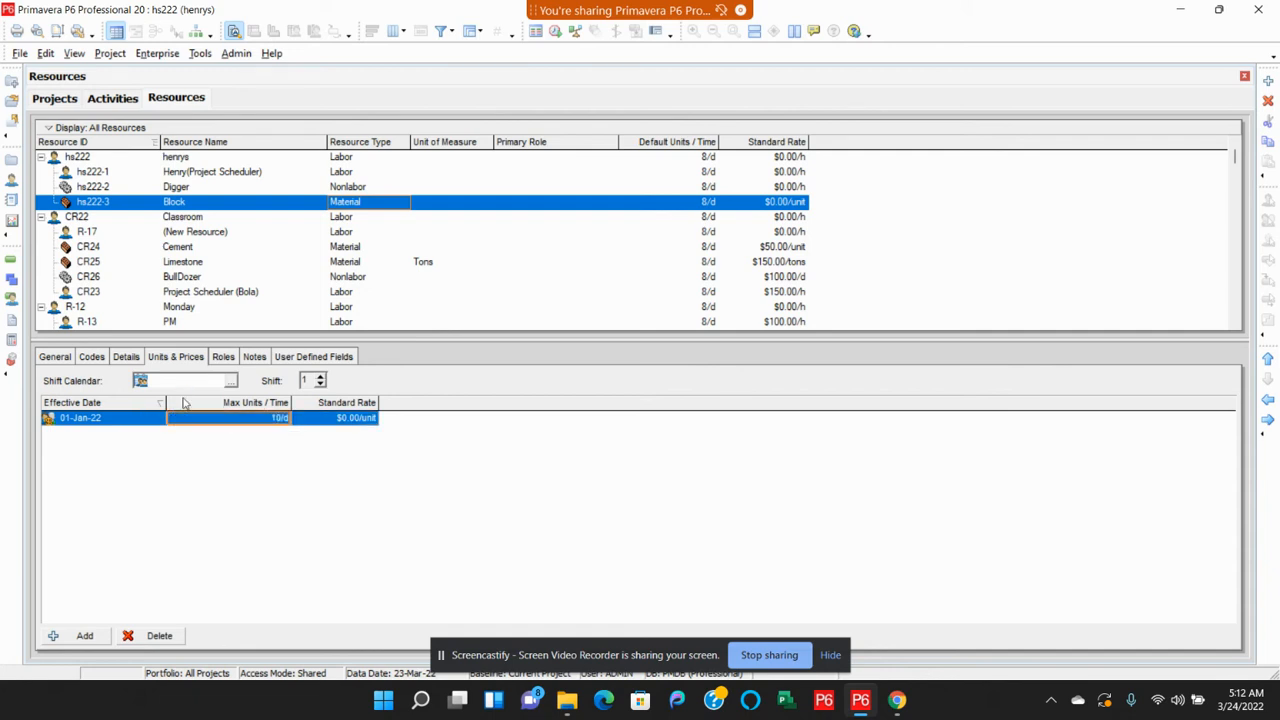
Restore Block's maximum units per time to 8/d
click(276, 419)
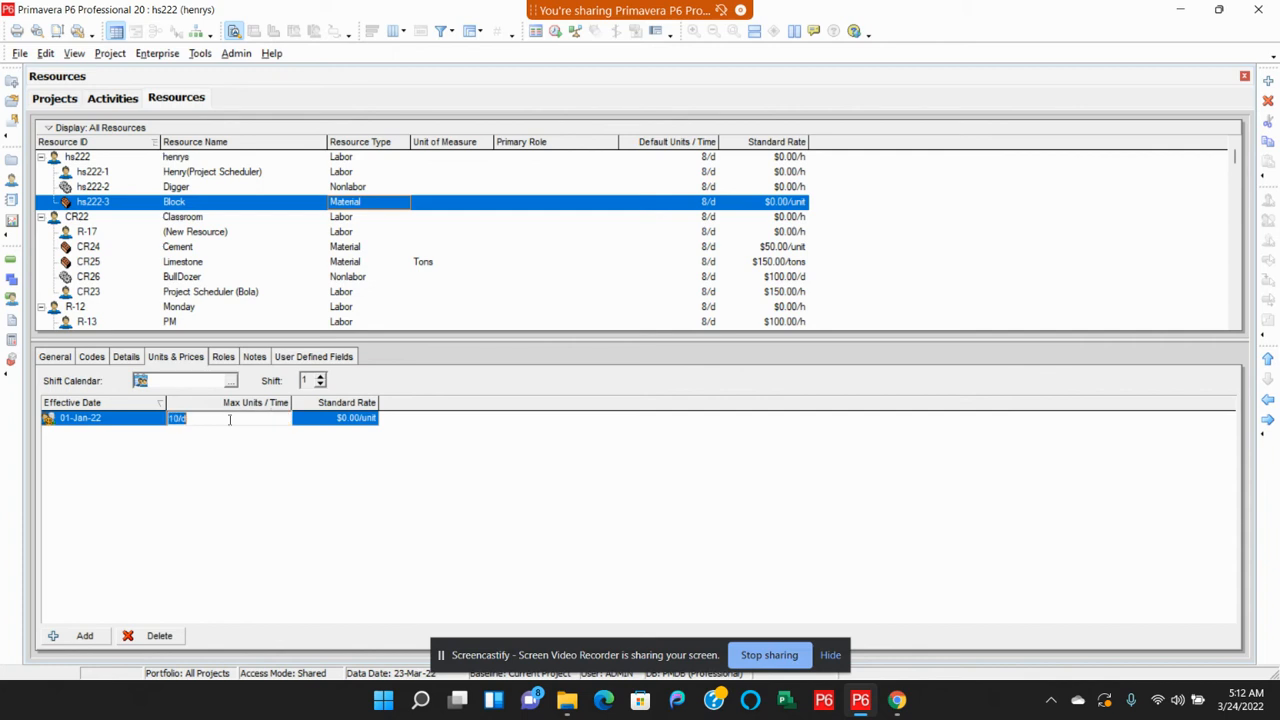
click(178, 419)
drag(178, 418, 136, 429)
text(8)
key(Return)
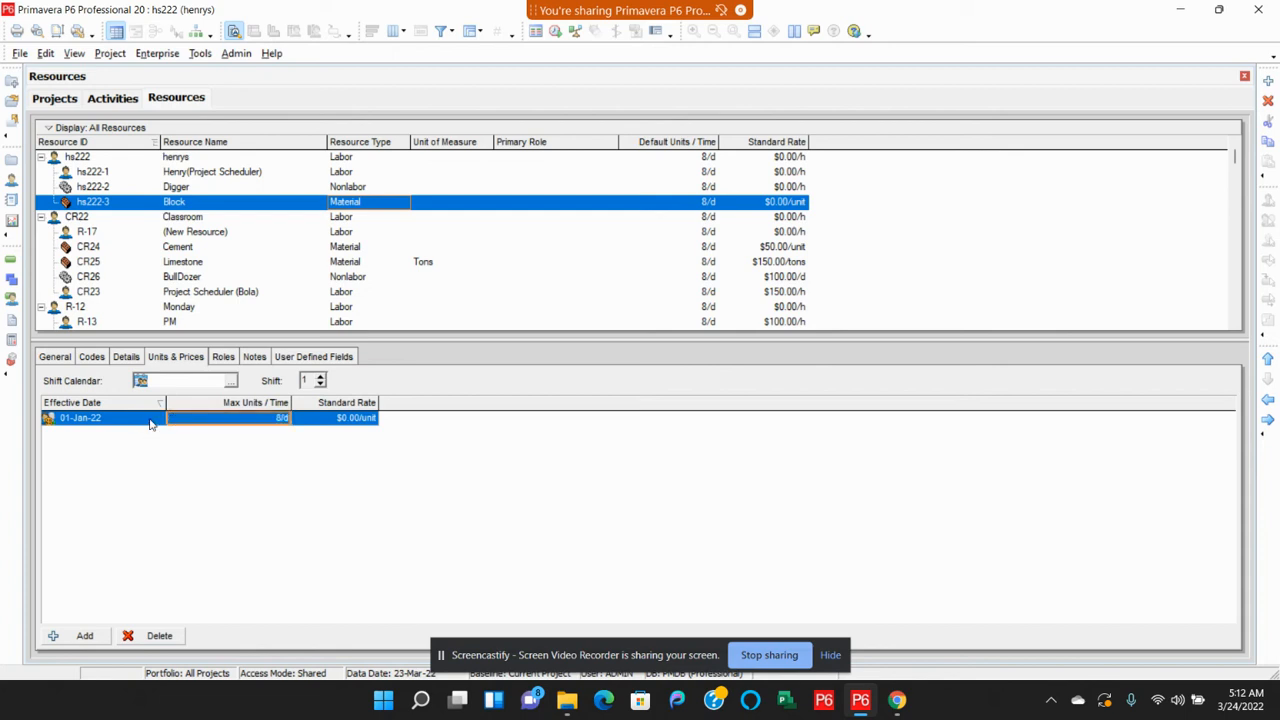
Set Block's standard rate to $100.00/unit for the 01-Jan-22 effective date
click(352, 419)
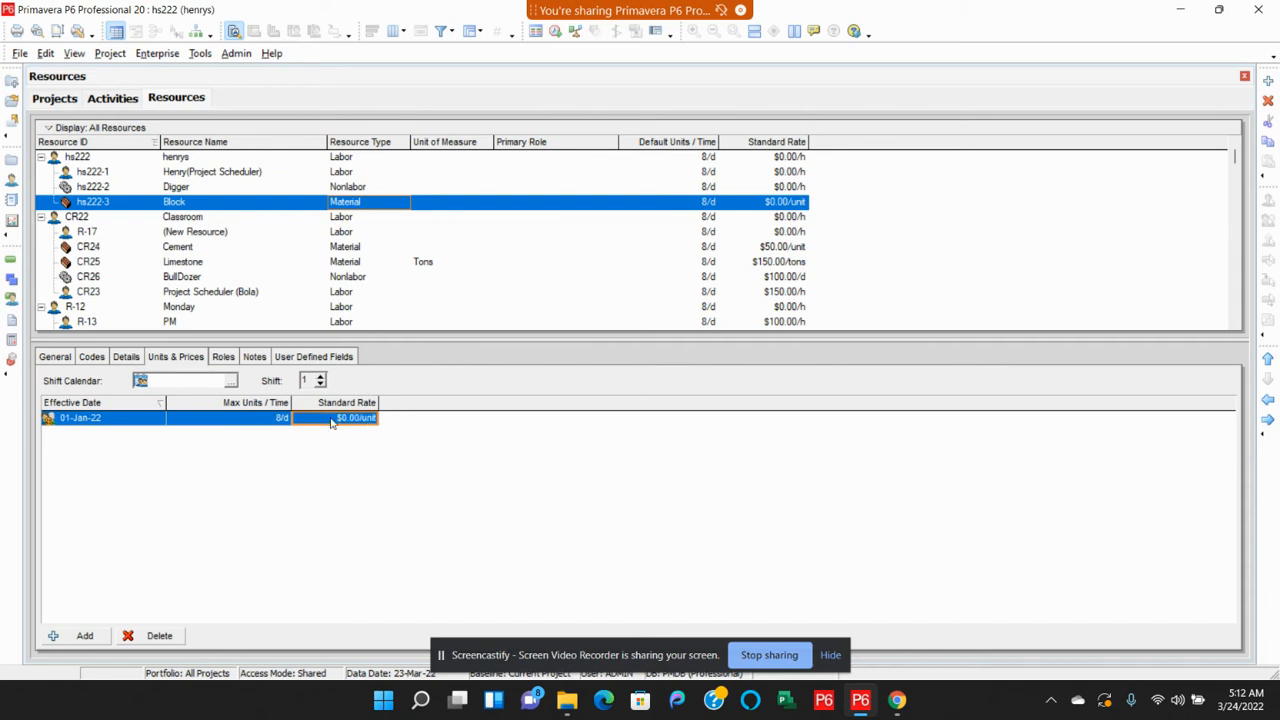
click(341, 427)
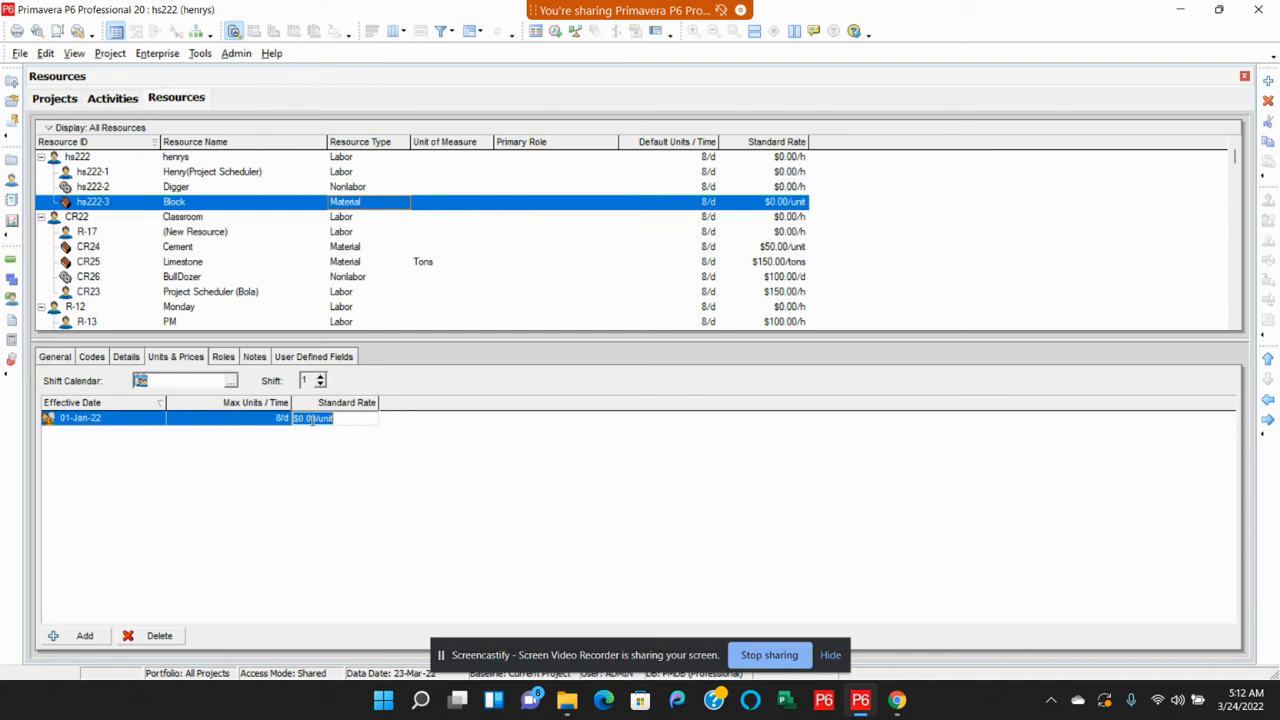
drag(313, 420, 277, 421)
text(100)
key(Return)
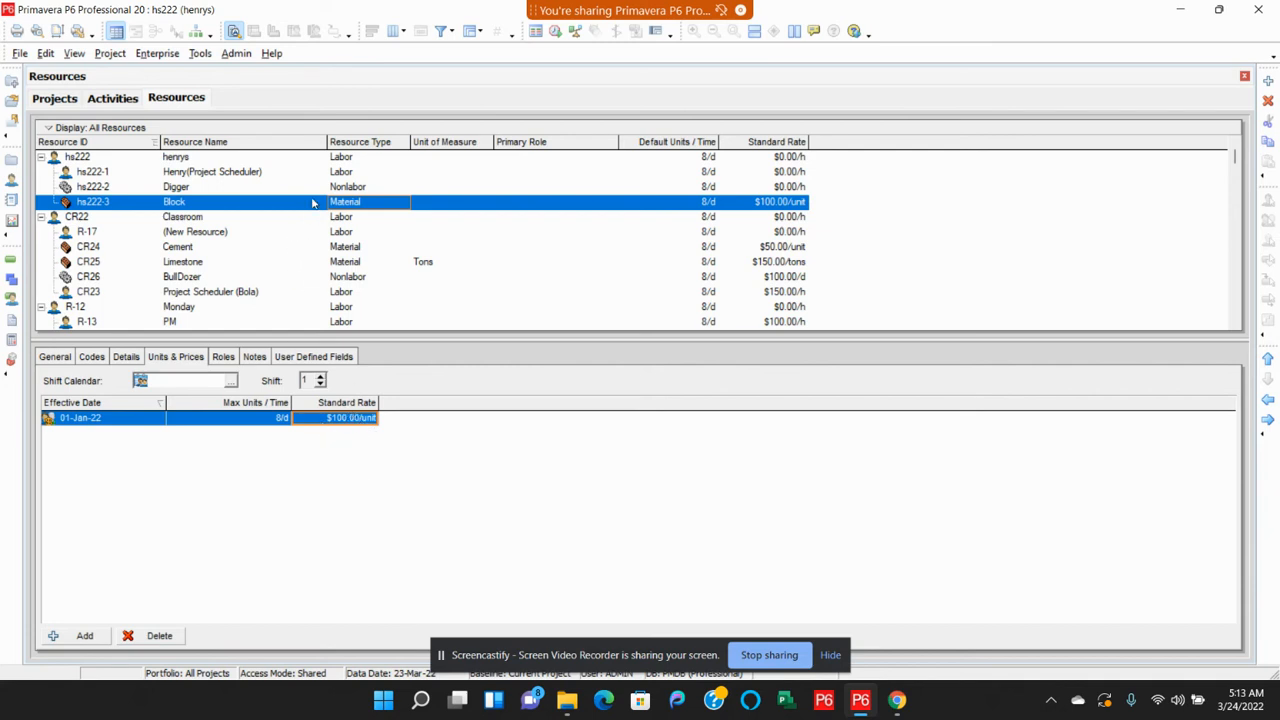
Set Block's standard rate to $20.00/unit for the 01-Jan-22 effective date
click(345, 418)
click(318, 418)
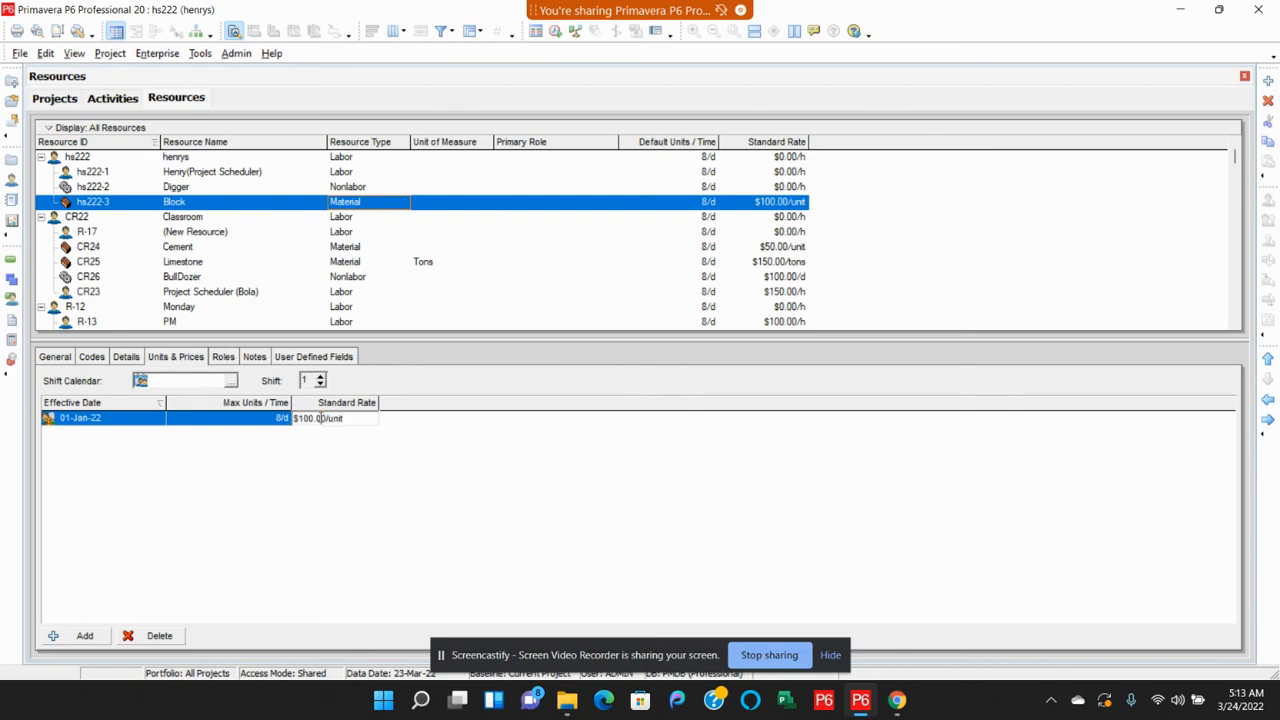
key(BackSpace)
key(BackSpace)
key(BackSpace)
key(BackSpace)
key(BackSpace)
text(20)
key(BackSpace)
key(Return)
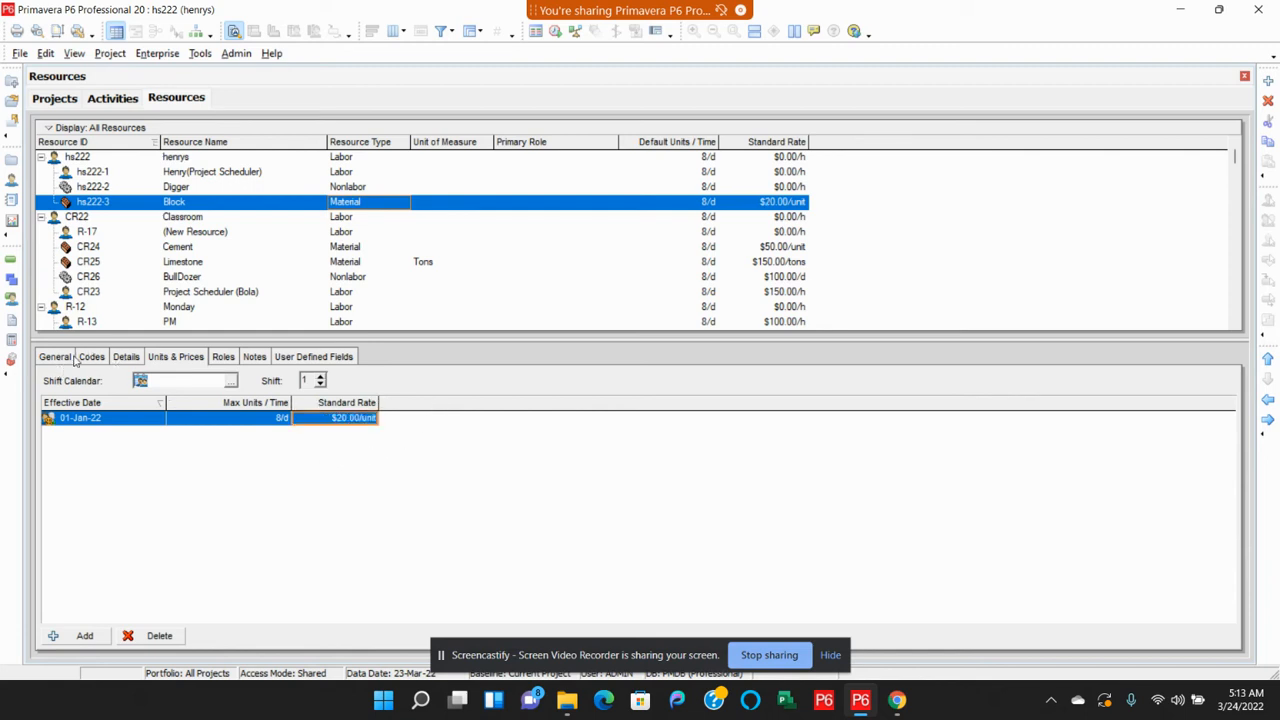
Assign Each as the unit of measure in Block's resource details
click(127, 357)
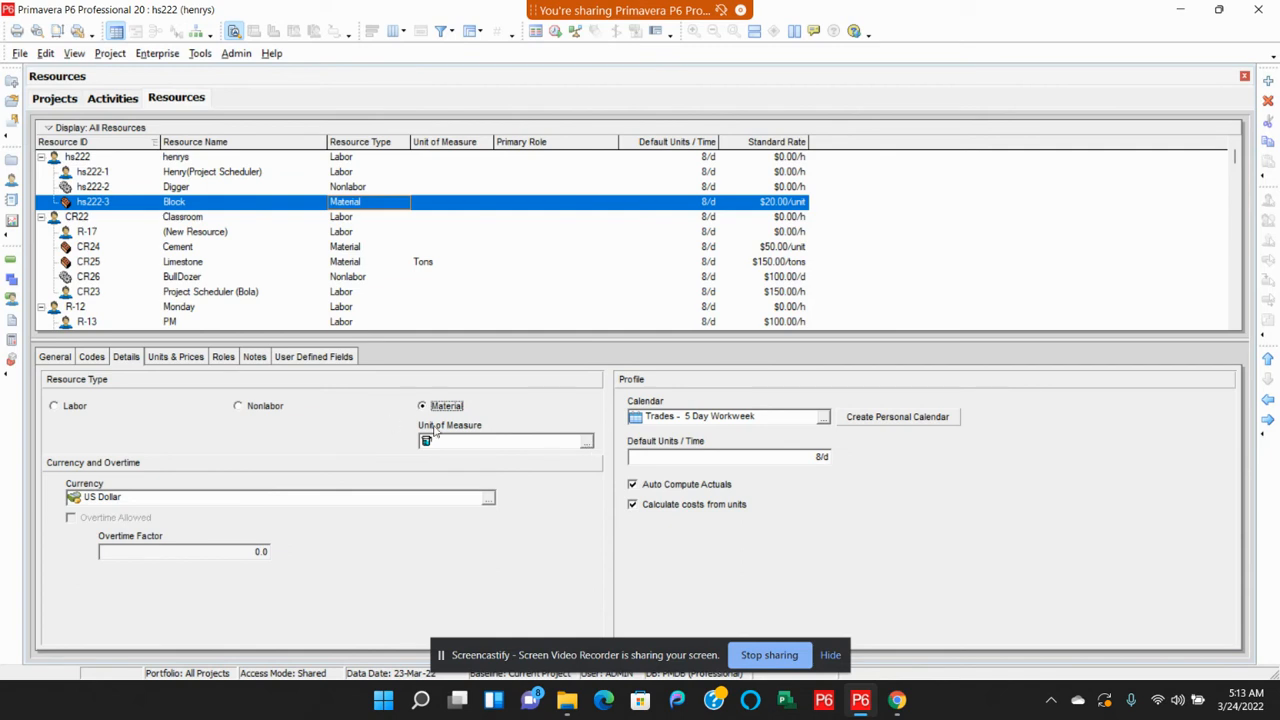
click(588, 442)
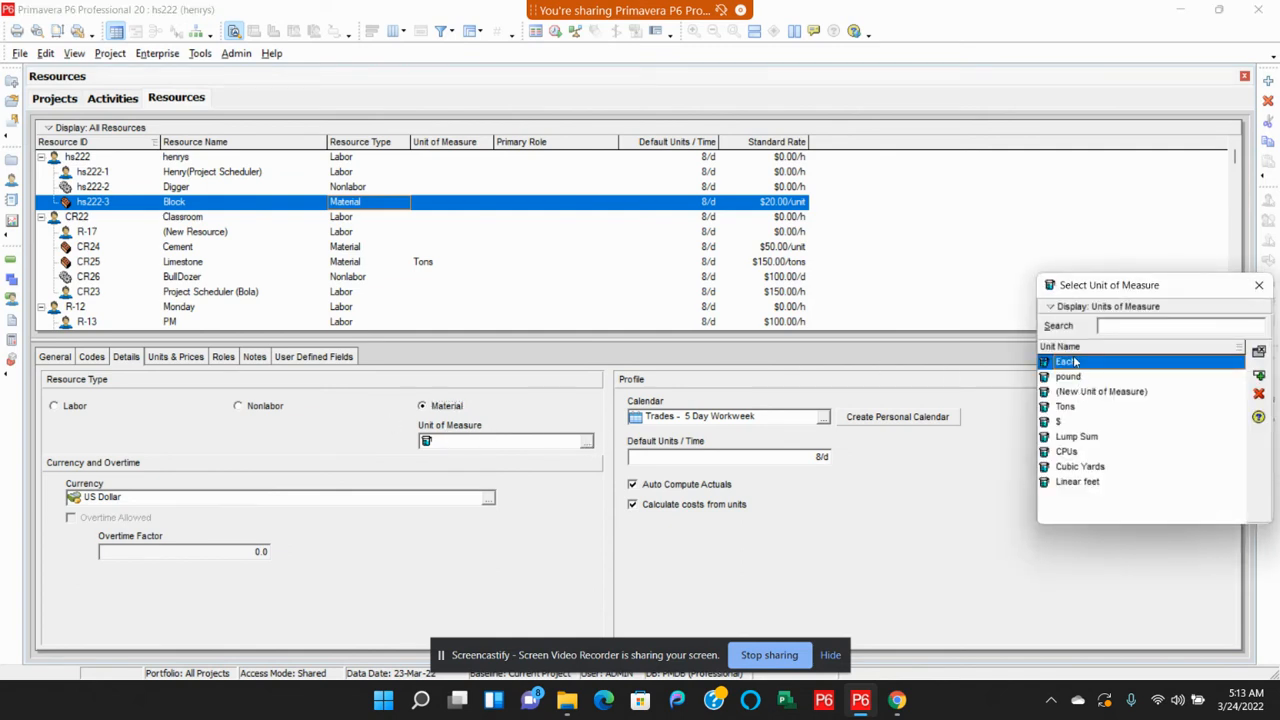
click(1259, 375)
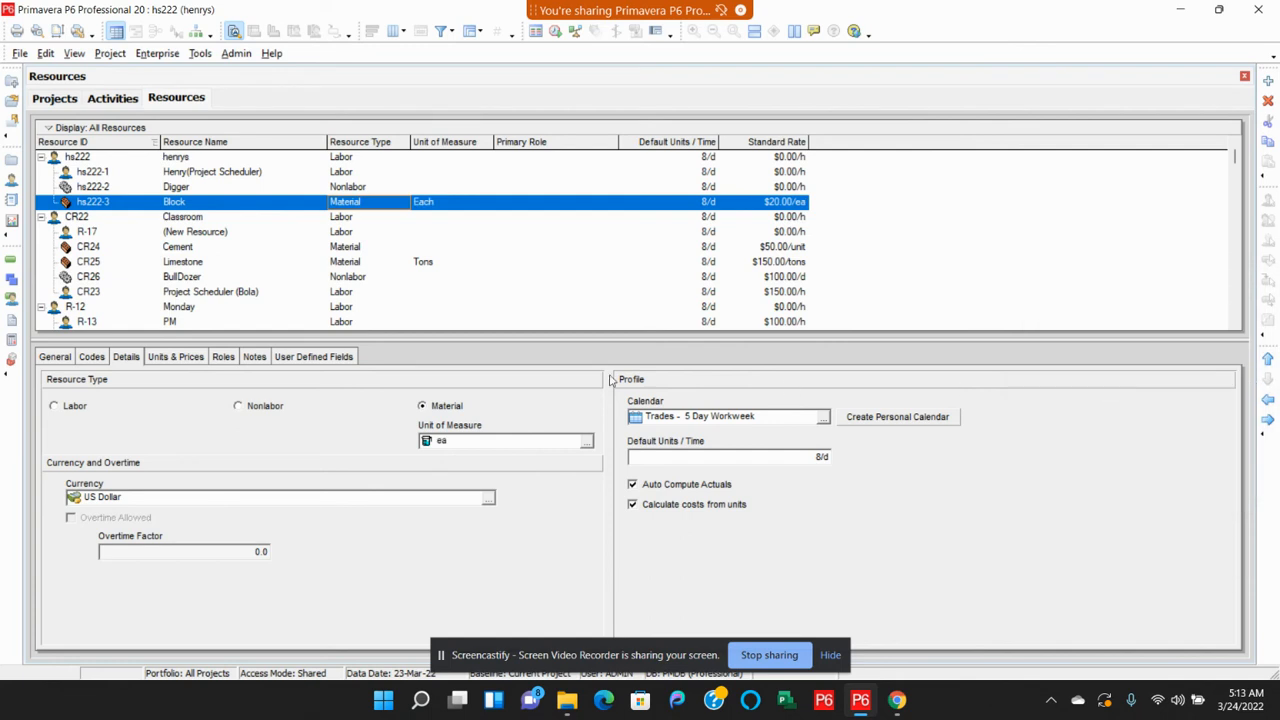
Set the standard rate of the Project Scheduler resource hs222-1 to $150.00/h in its units and prices
click(195, 360)
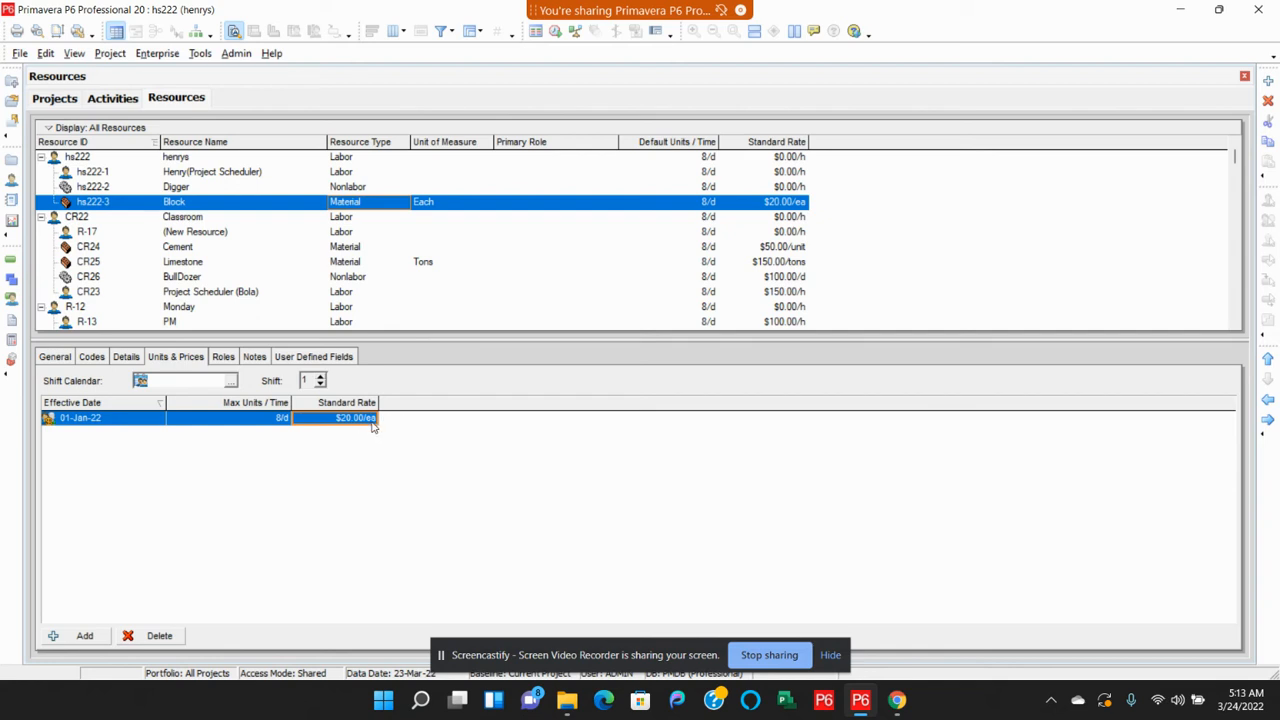
click(250, 172)
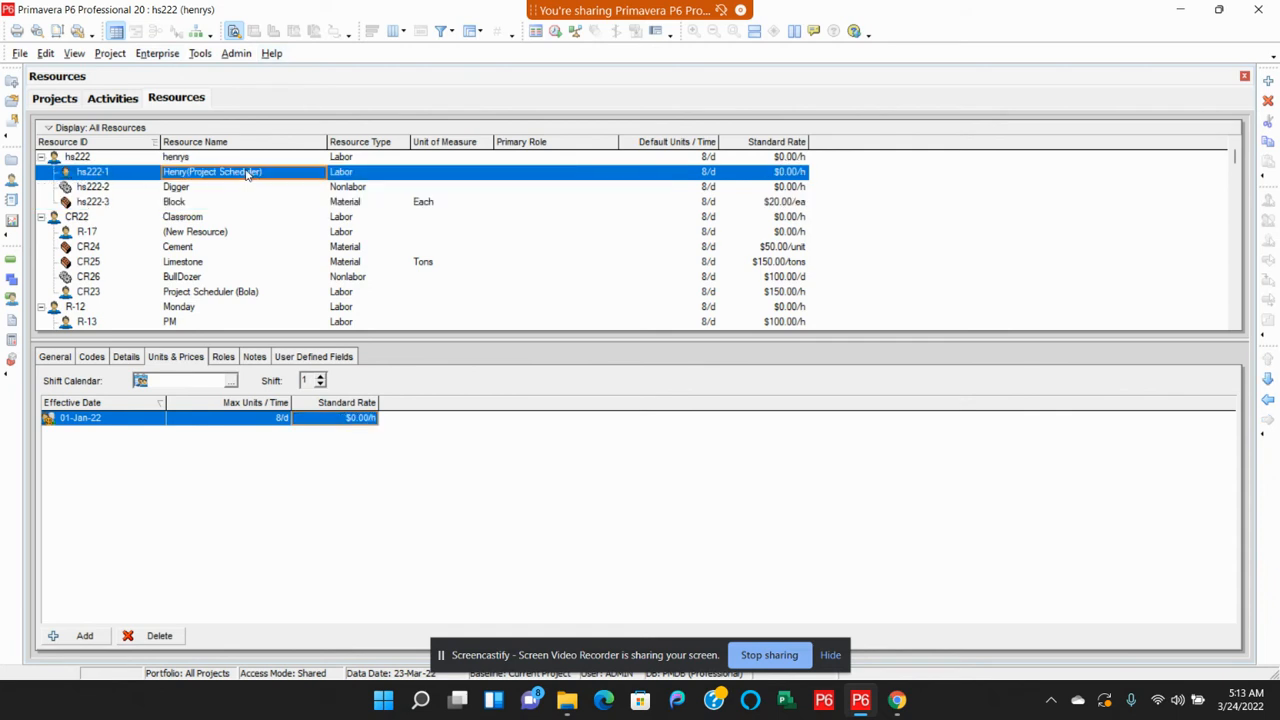
click(357, 423)
click(355, 424)
click(318, 418)
double_click(300, 420)
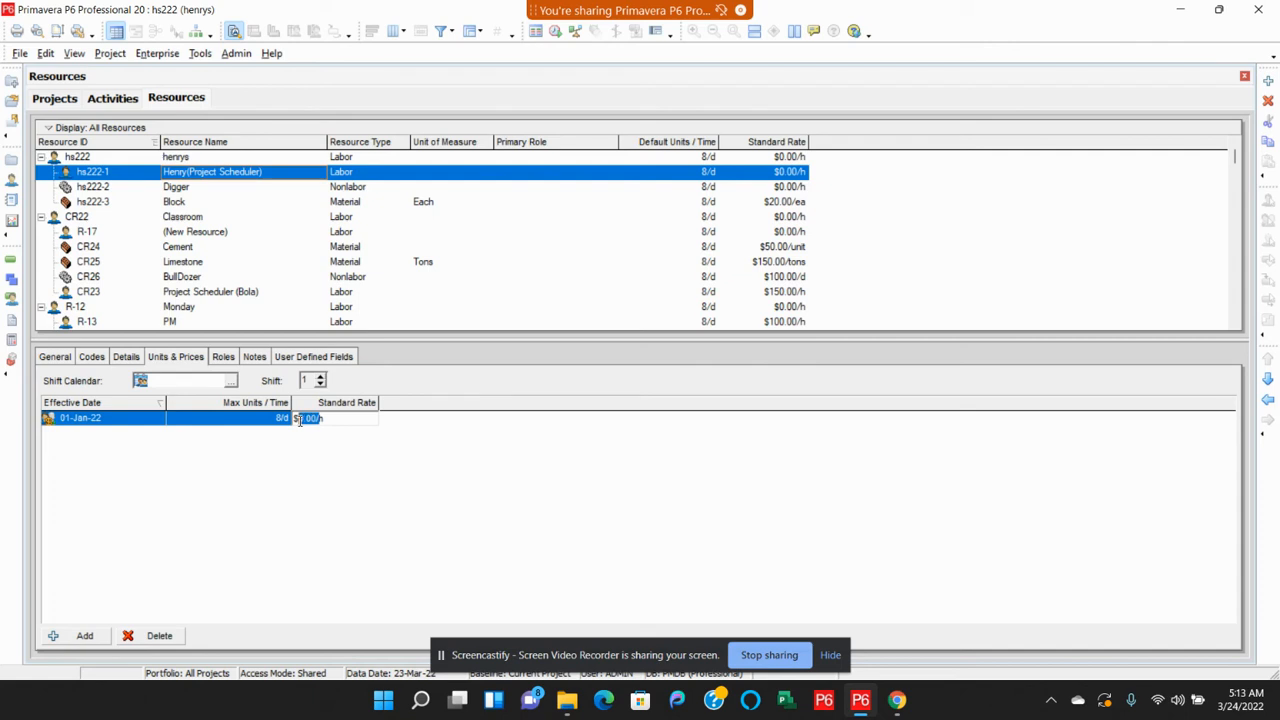
text(15)
key(Return)
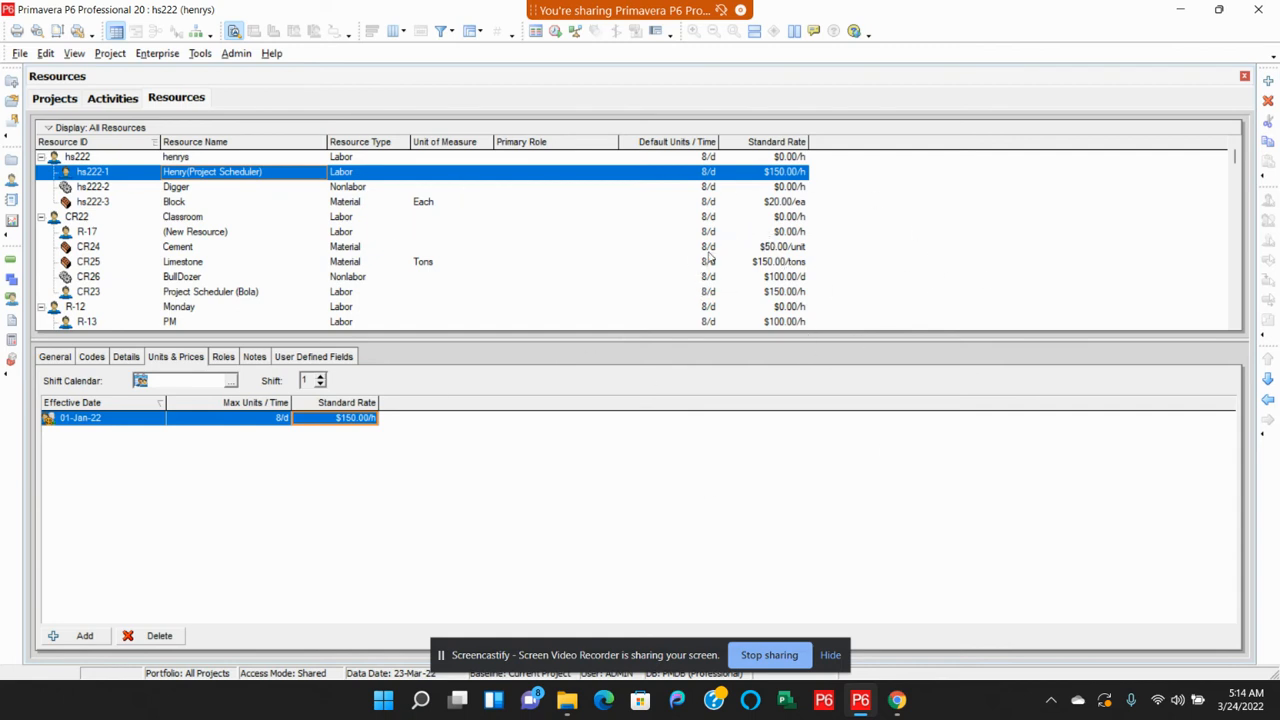
Set Digger's standard rate to $80.00/d
click(353, 188)
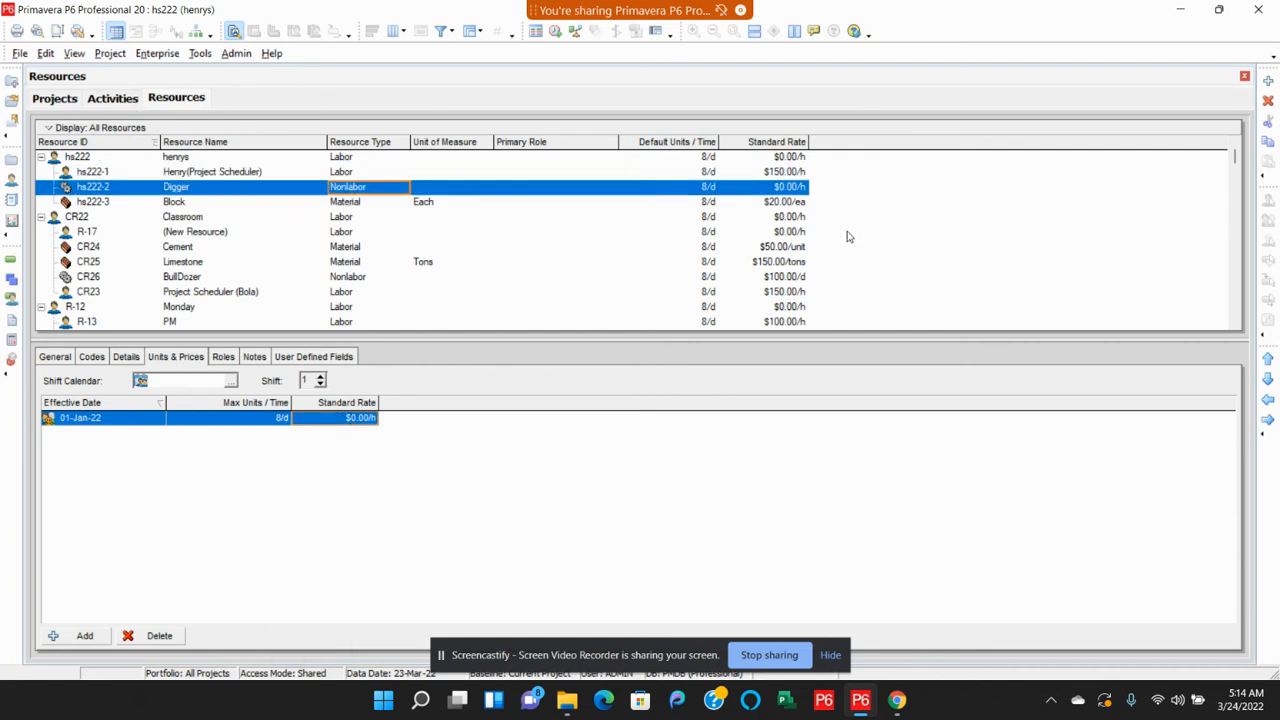
click(353, 418)
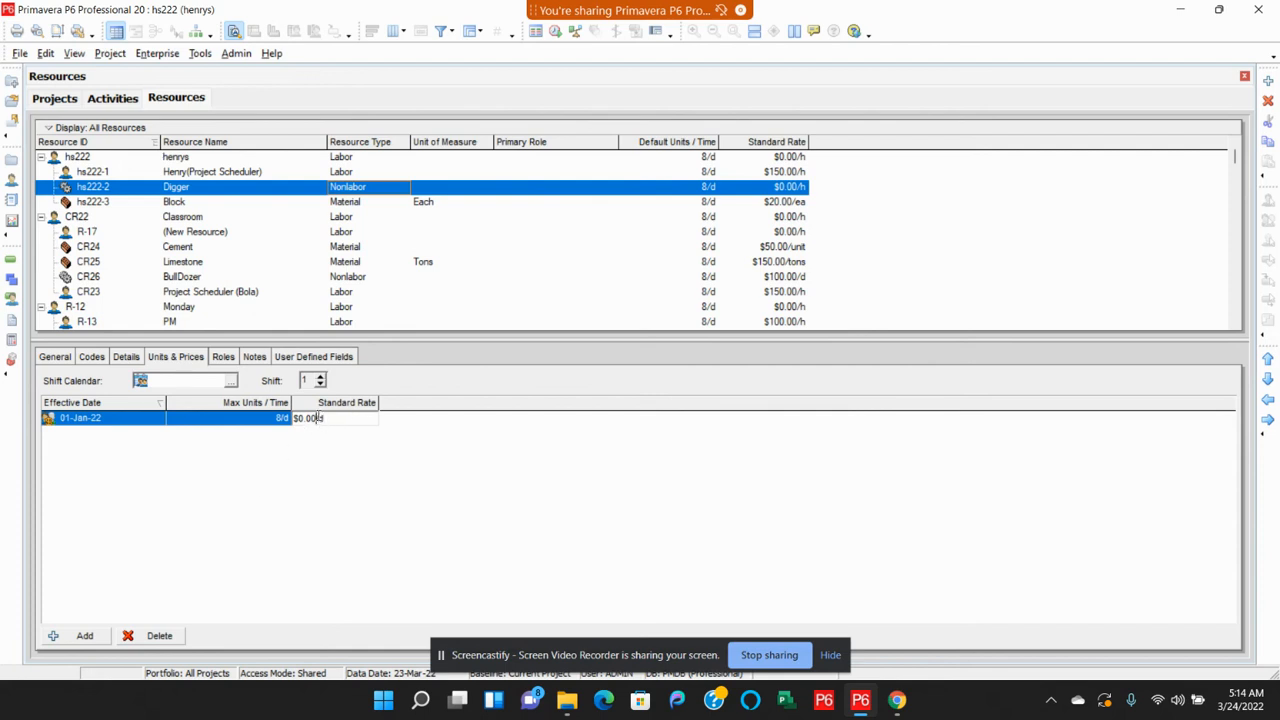
key(BackSpace)
key(BackSpace)
key(BackSpace)
text(8)
key(Return)
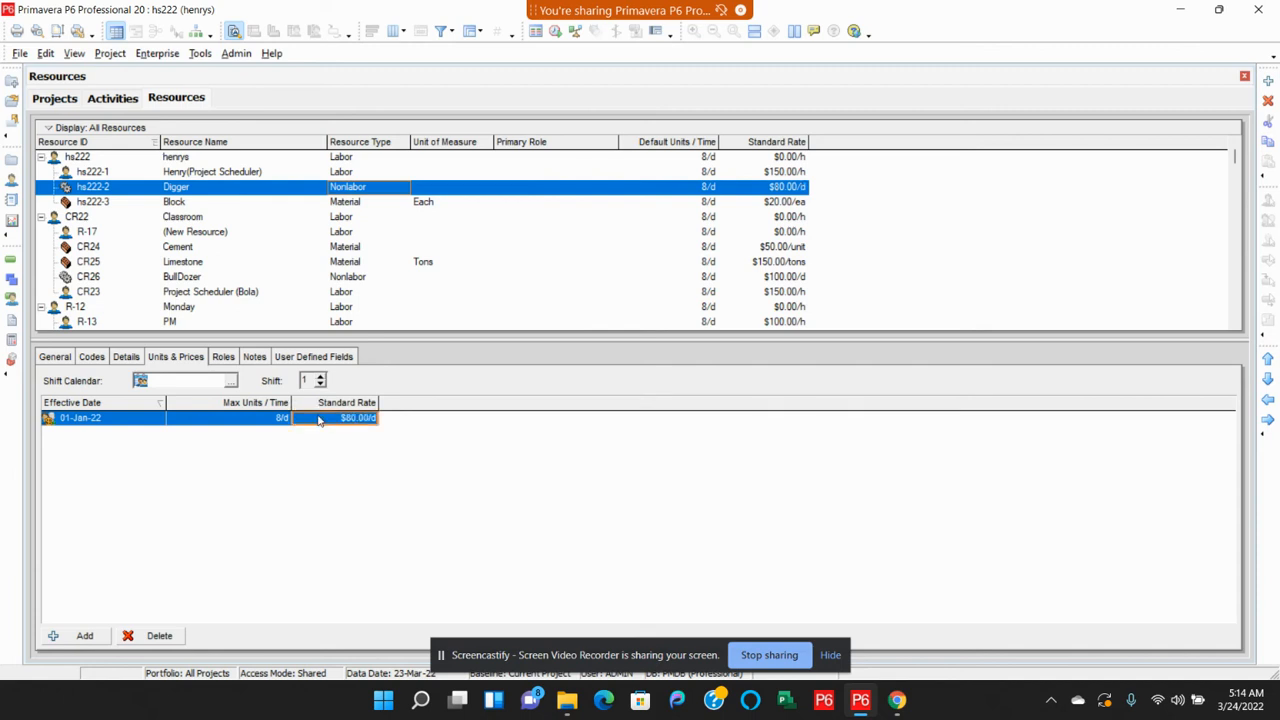
Add a new resource named grader beneath Block and outdent it to the same level as Block under hs222
click(190, 204)
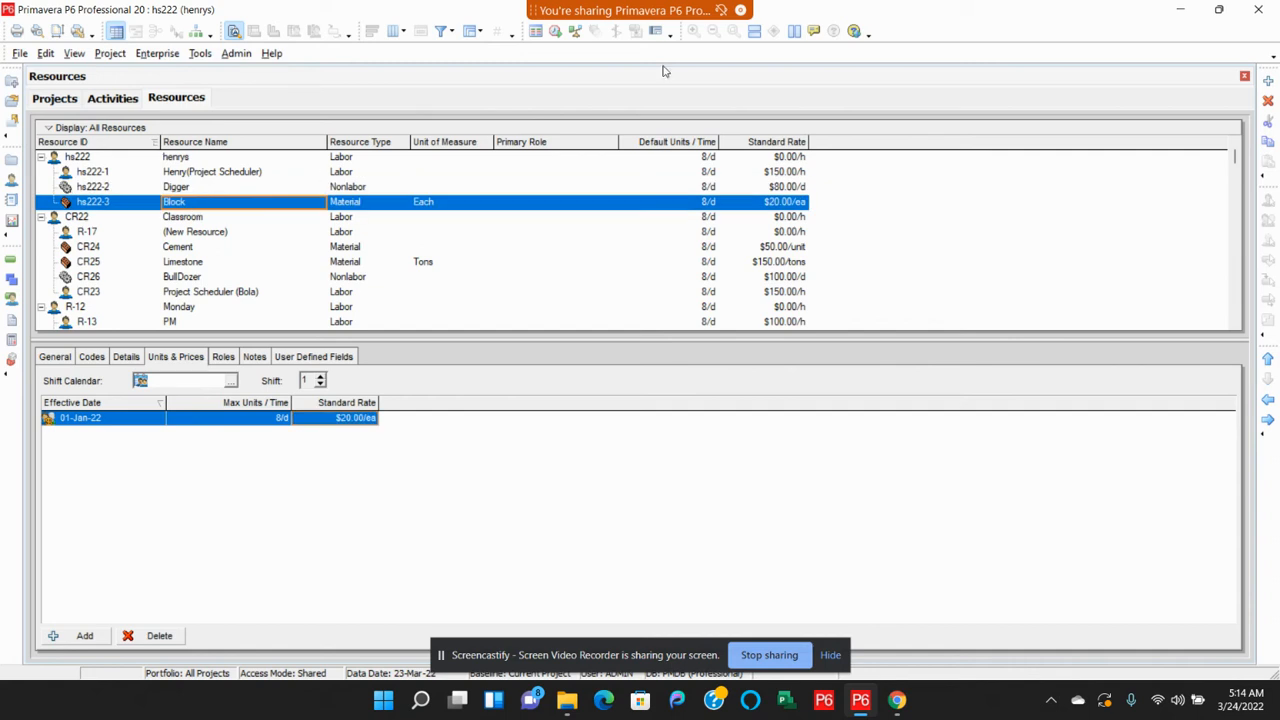
click(1268, 80)
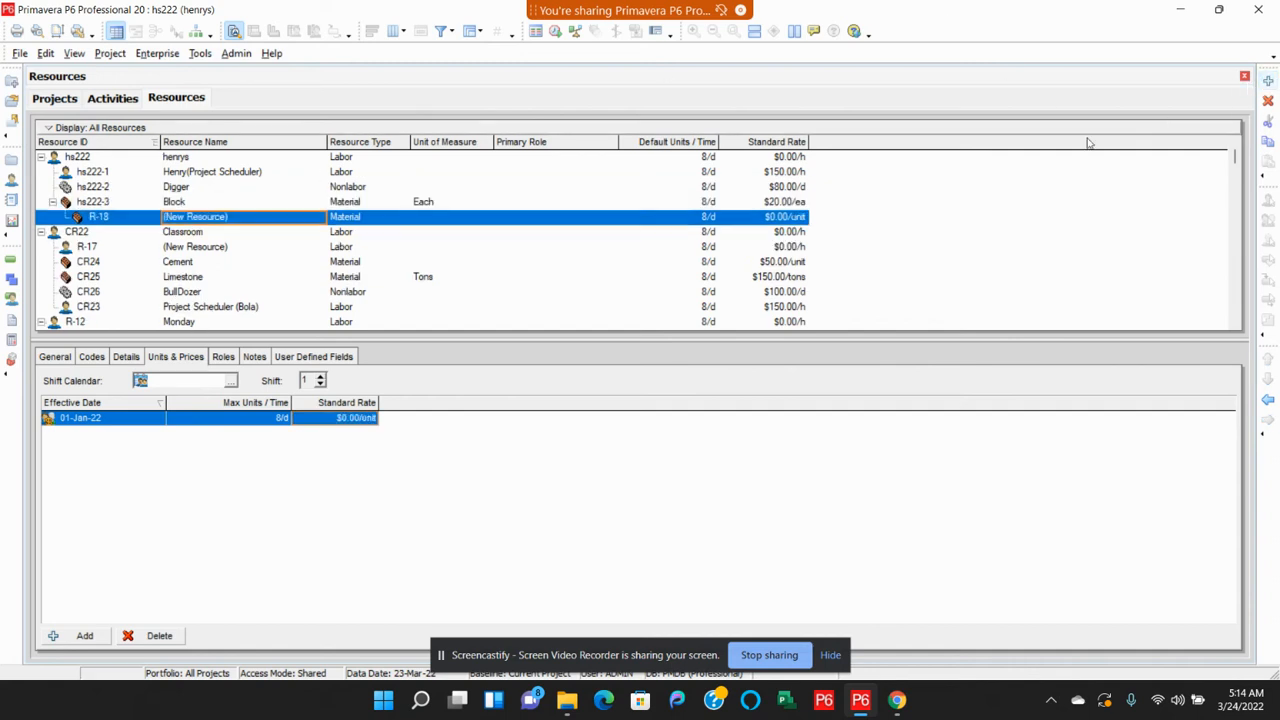
click(252, 216)
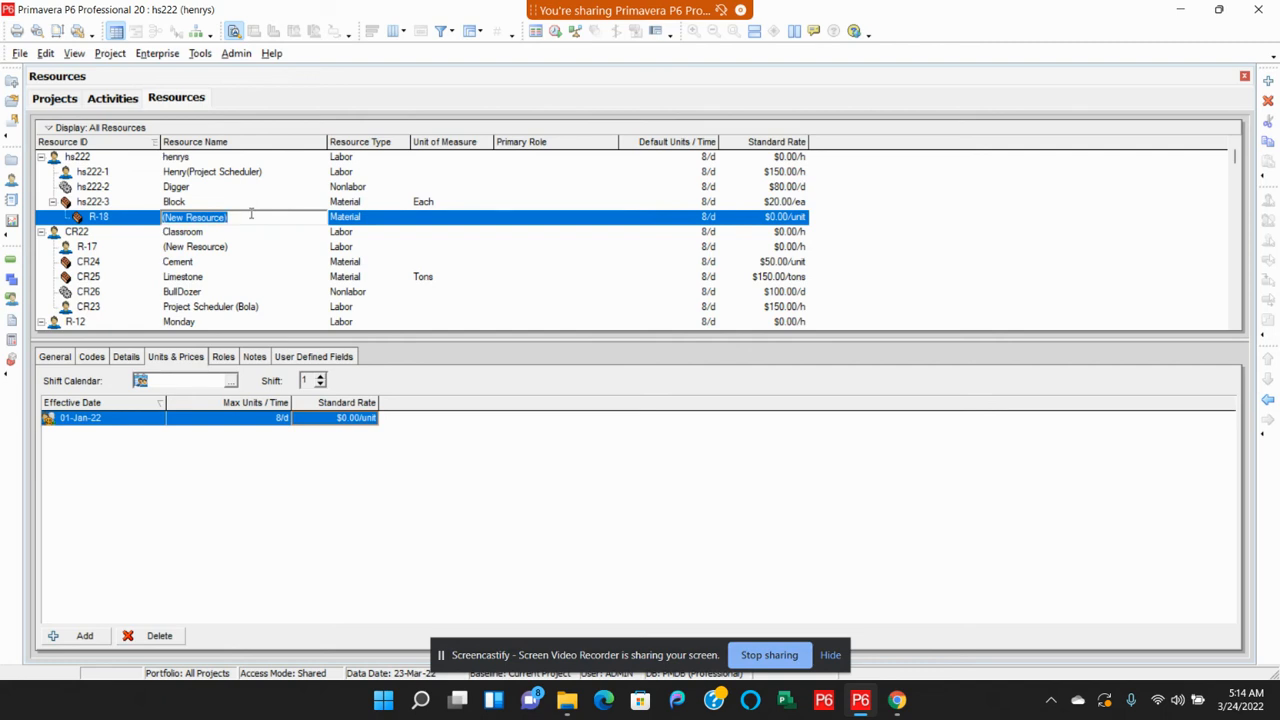
text(grader)
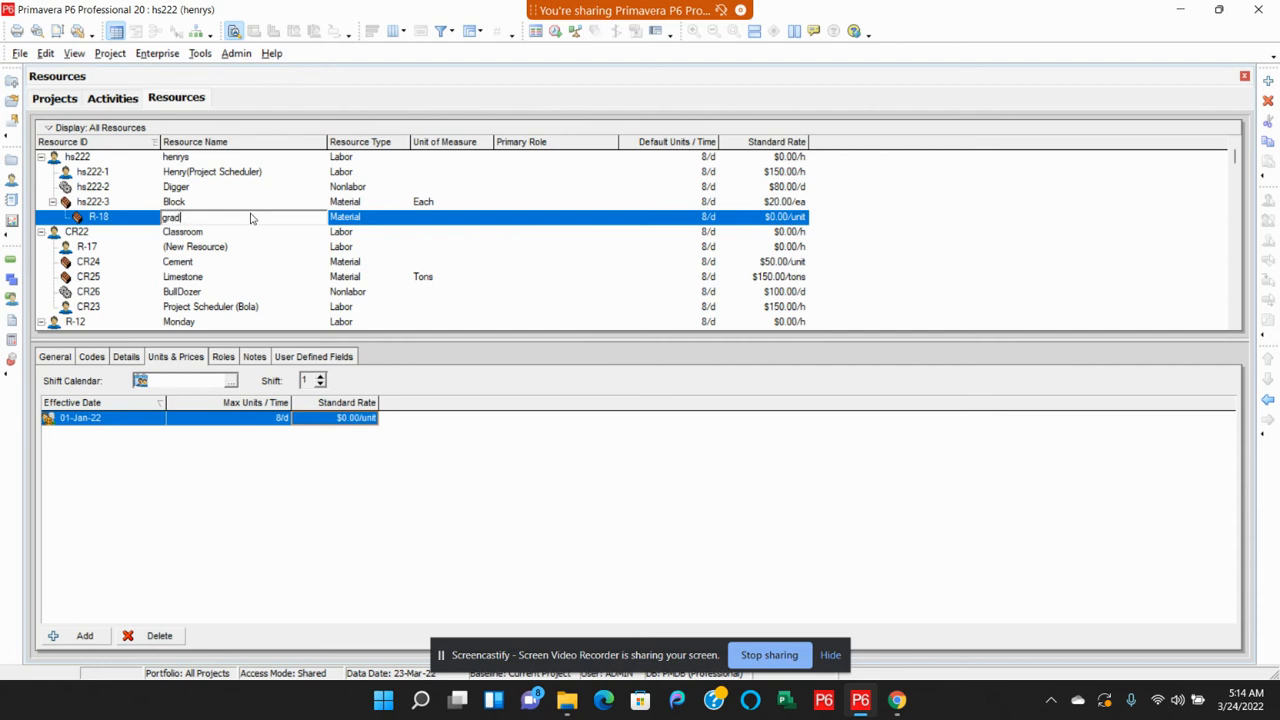
click(227, 204)
click(207, 218)
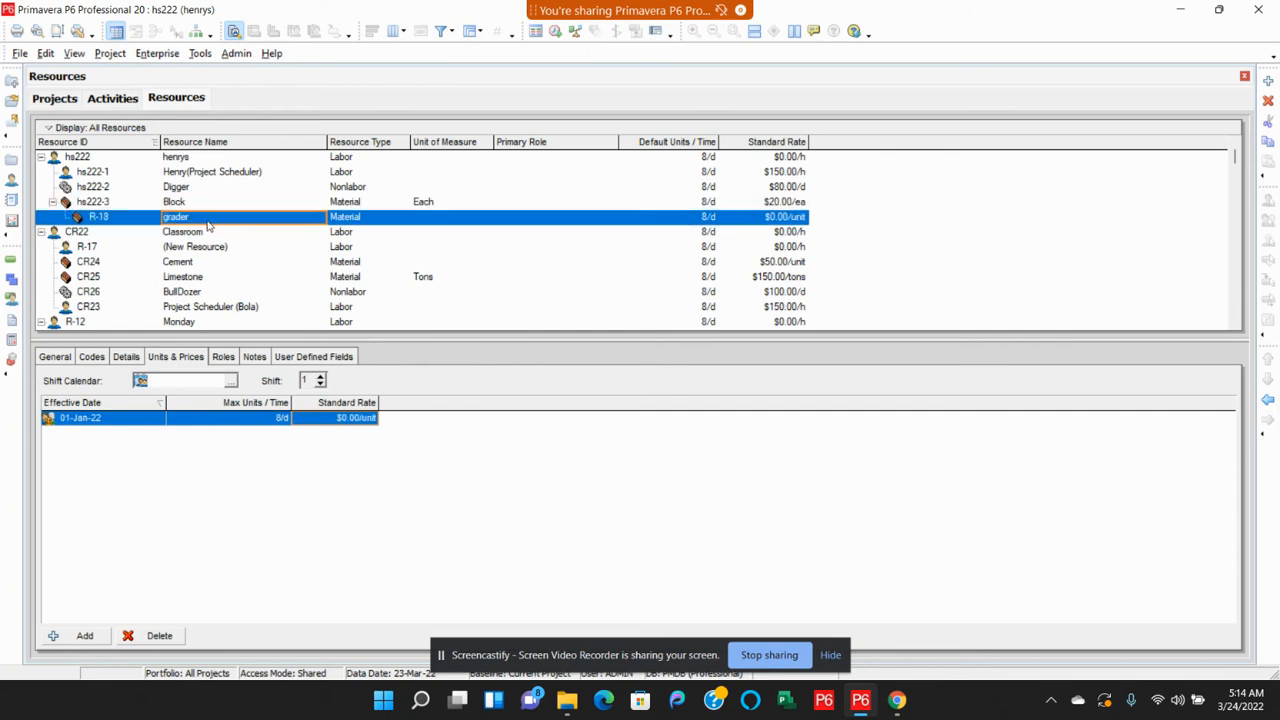
click(1267, 399)
Review the resources under hs222 by selecting the range from the Project Scheduler through grader
click(85, 173)
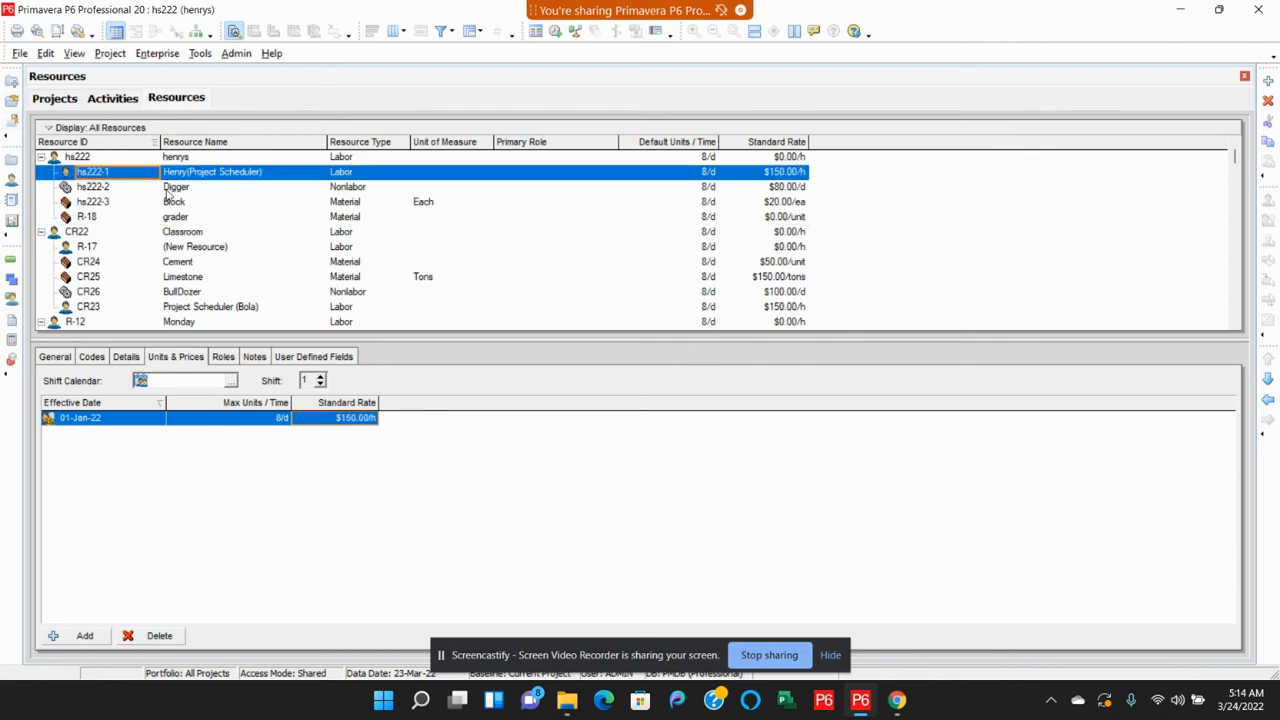
shift+click(178, 217)
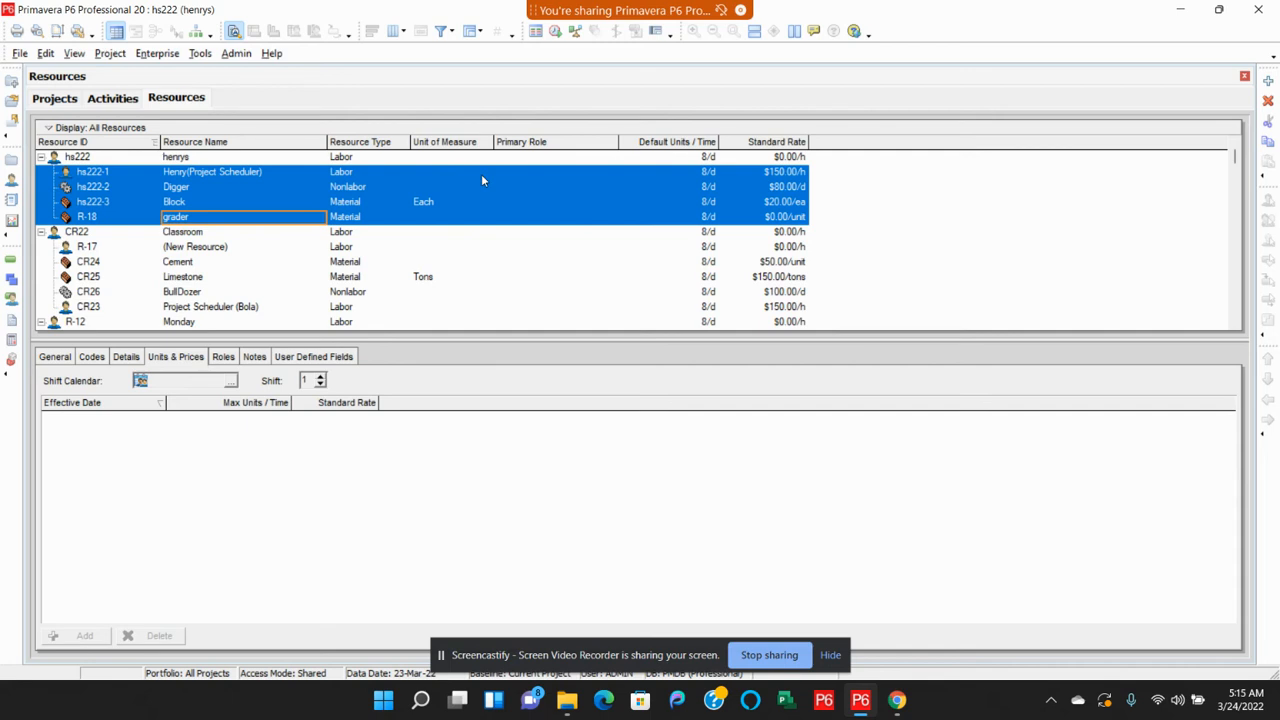
click(523, 200)
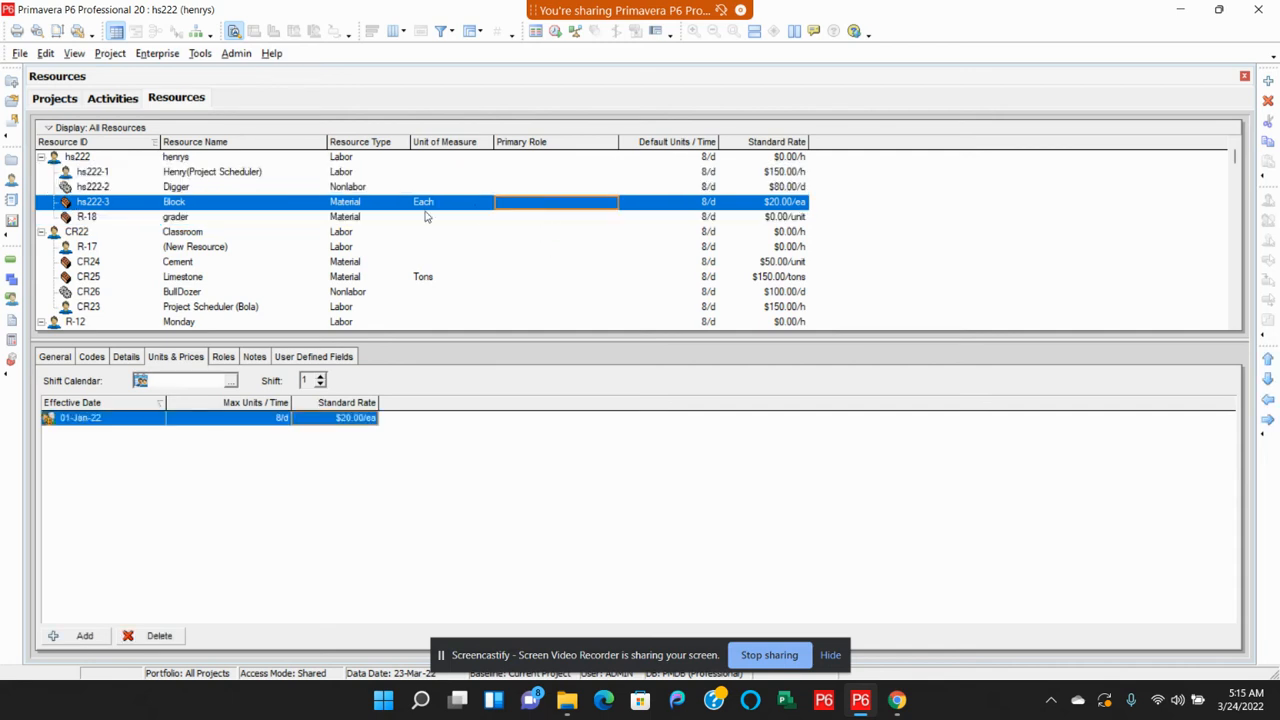
Set grader's standard rate to $50.00/unit for the 01-Jan-22 effective date
click(218, 220)
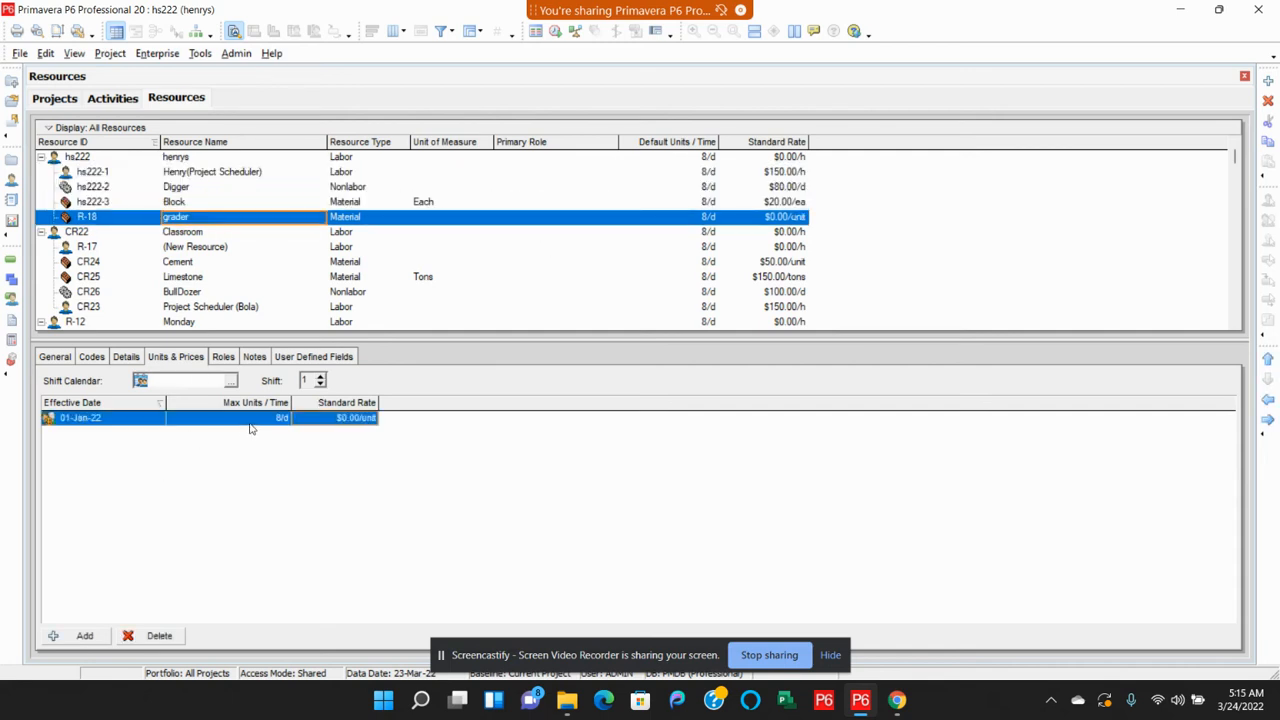
click(362, 424)
click(316, 420)
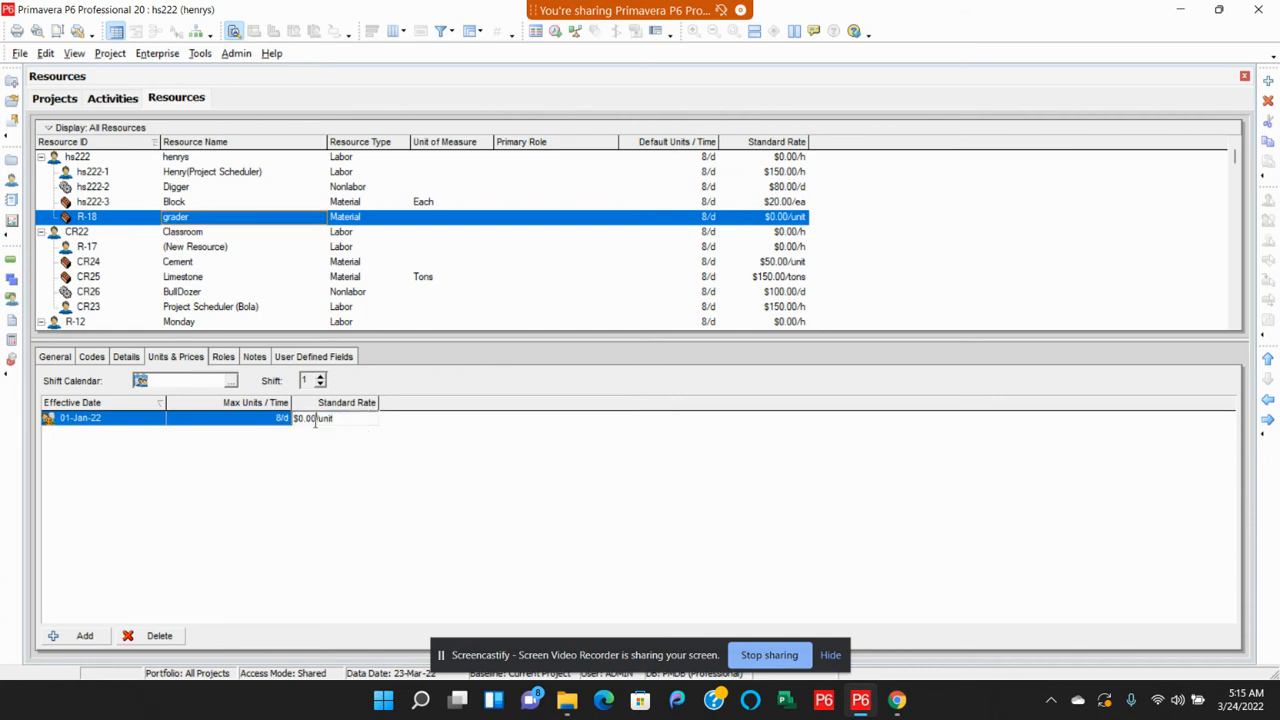
drag(316, 420, 293, 420)
text(5)
Change grader's resource type to Nonlabor
click(350, 218)
click(350, 218)
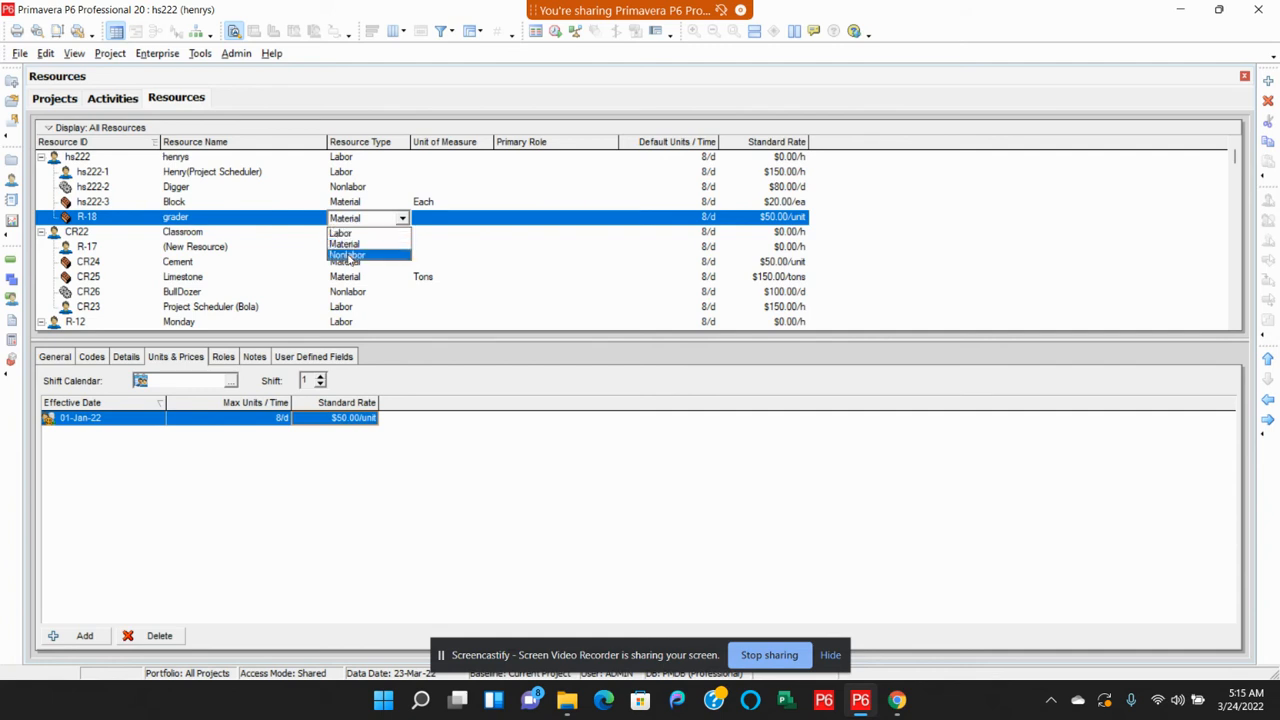
click(537, 482)
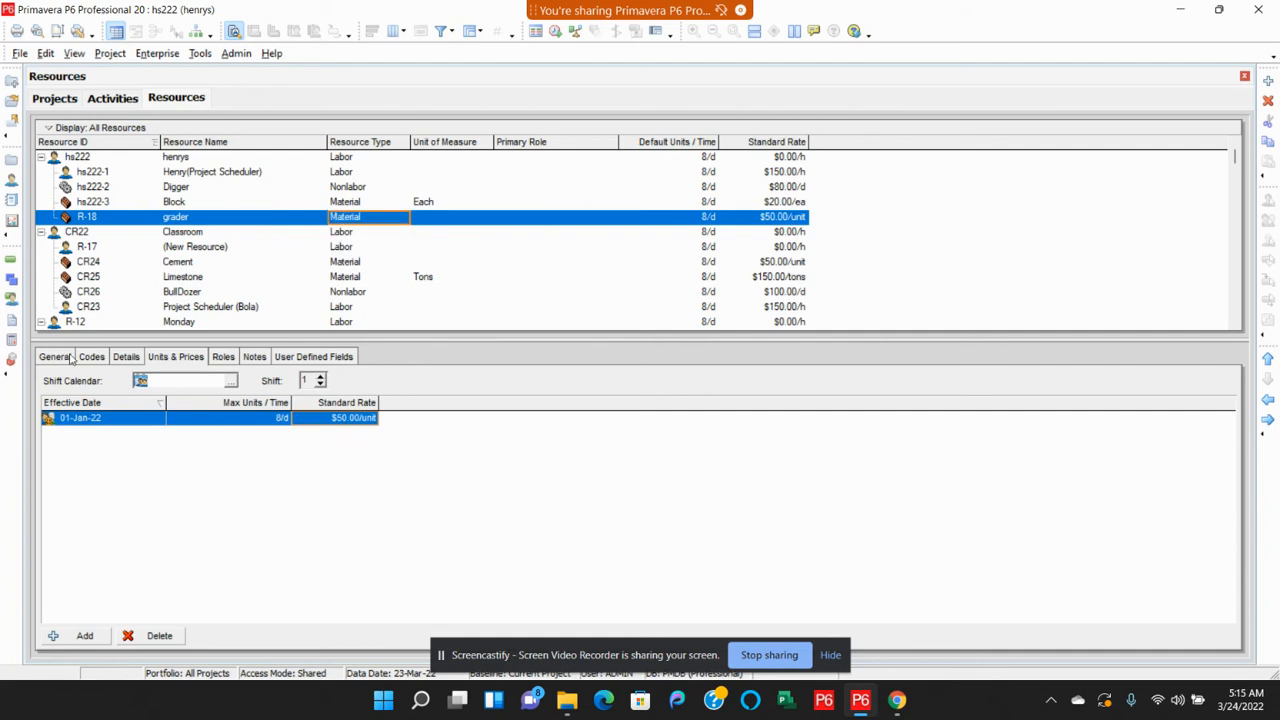
click(126, 358)
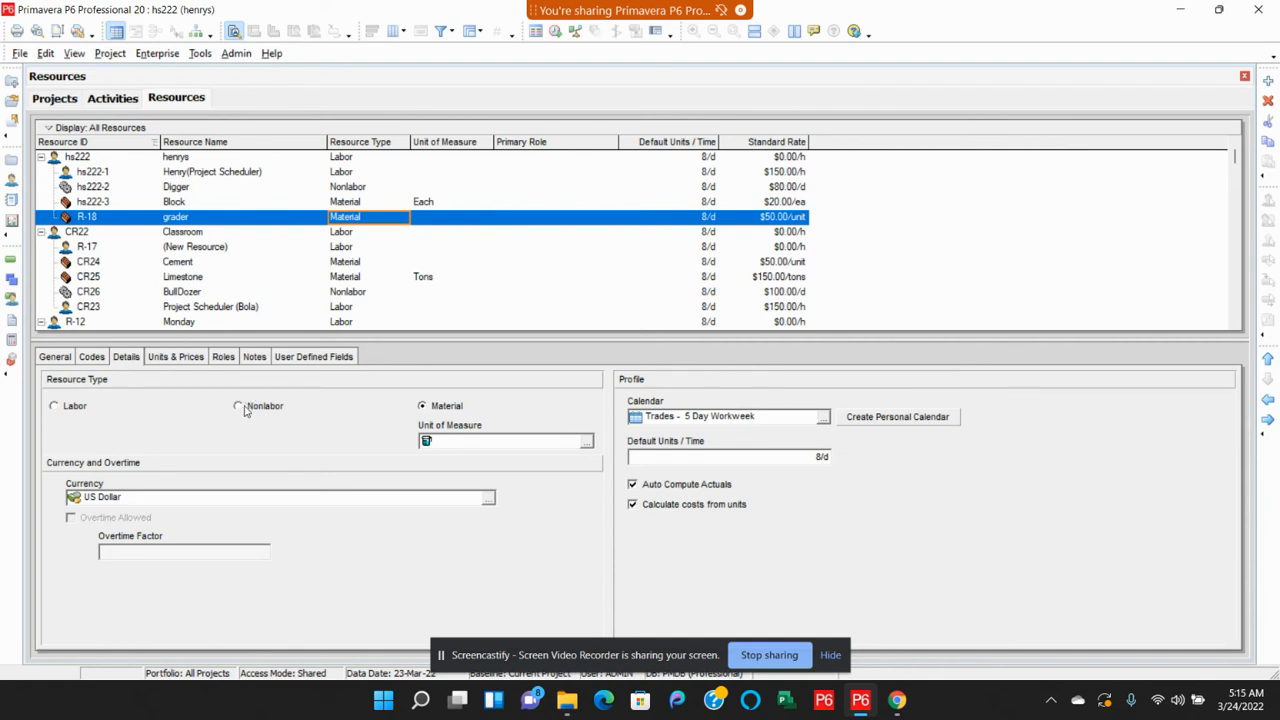
click(240, 408)
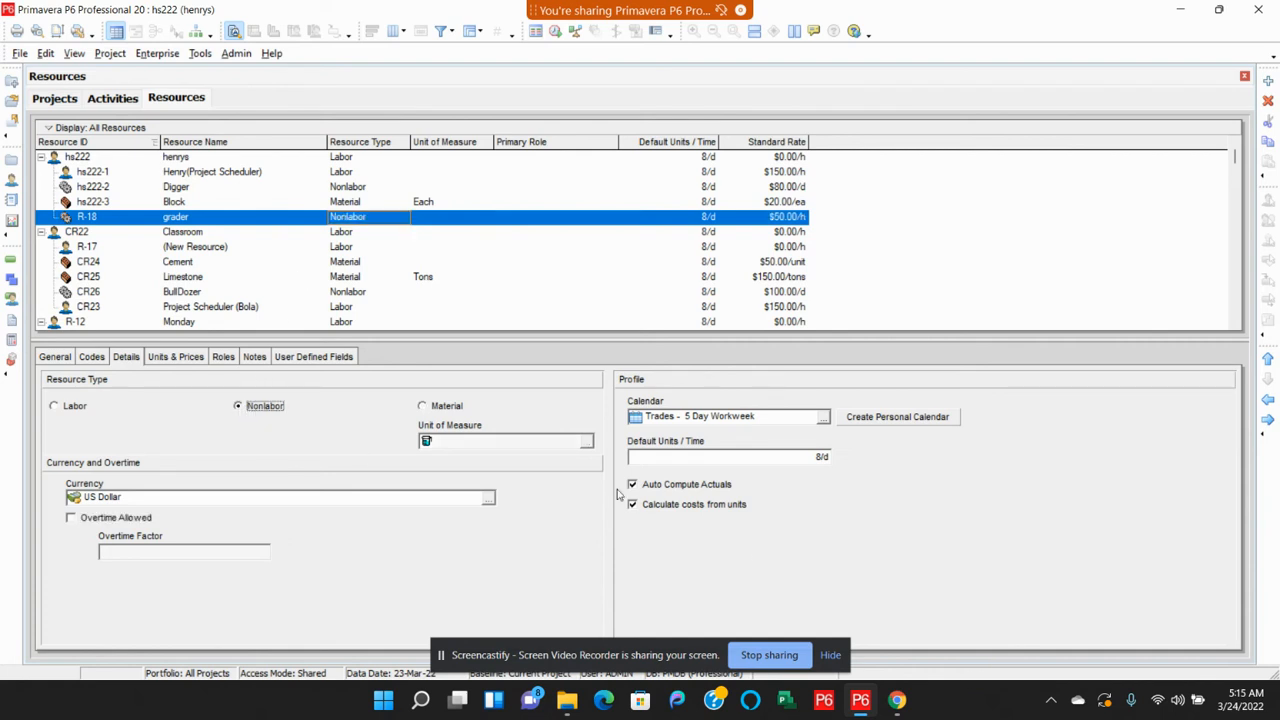
Set grader's standard rate to $50.00/d for the 01-Jan-22 effective date
click(178, 358)
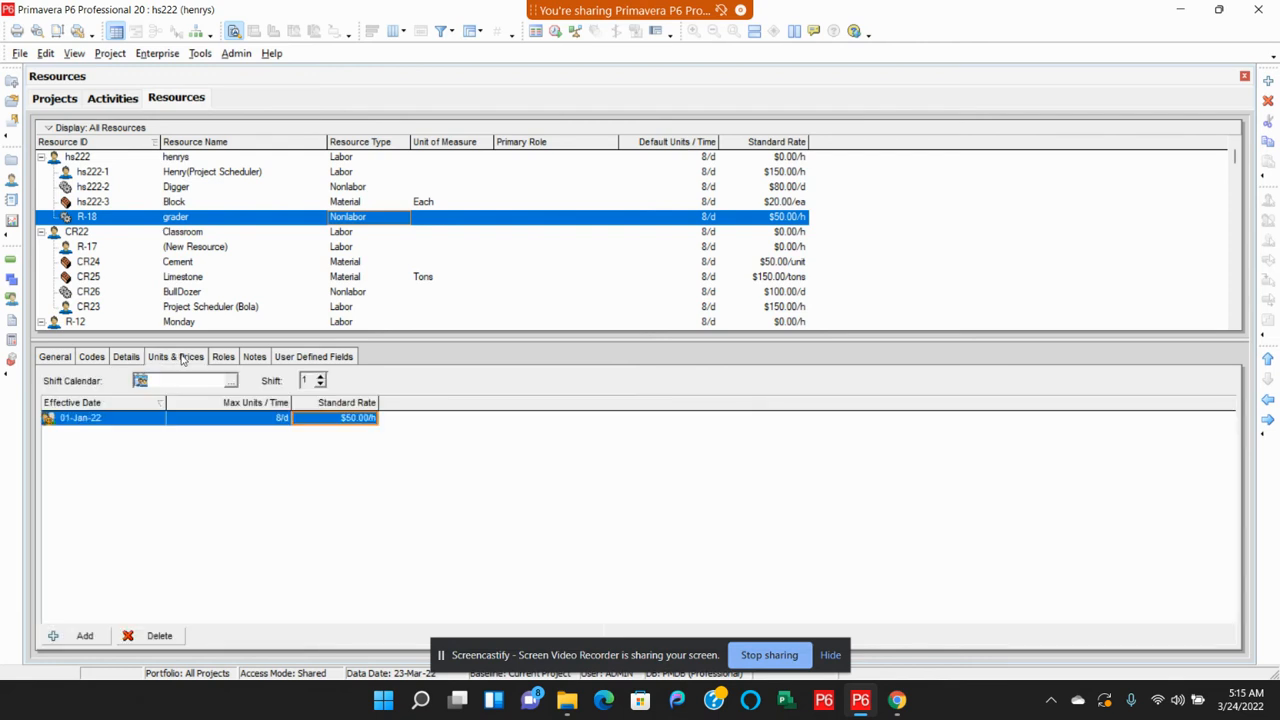
click(357, 416)
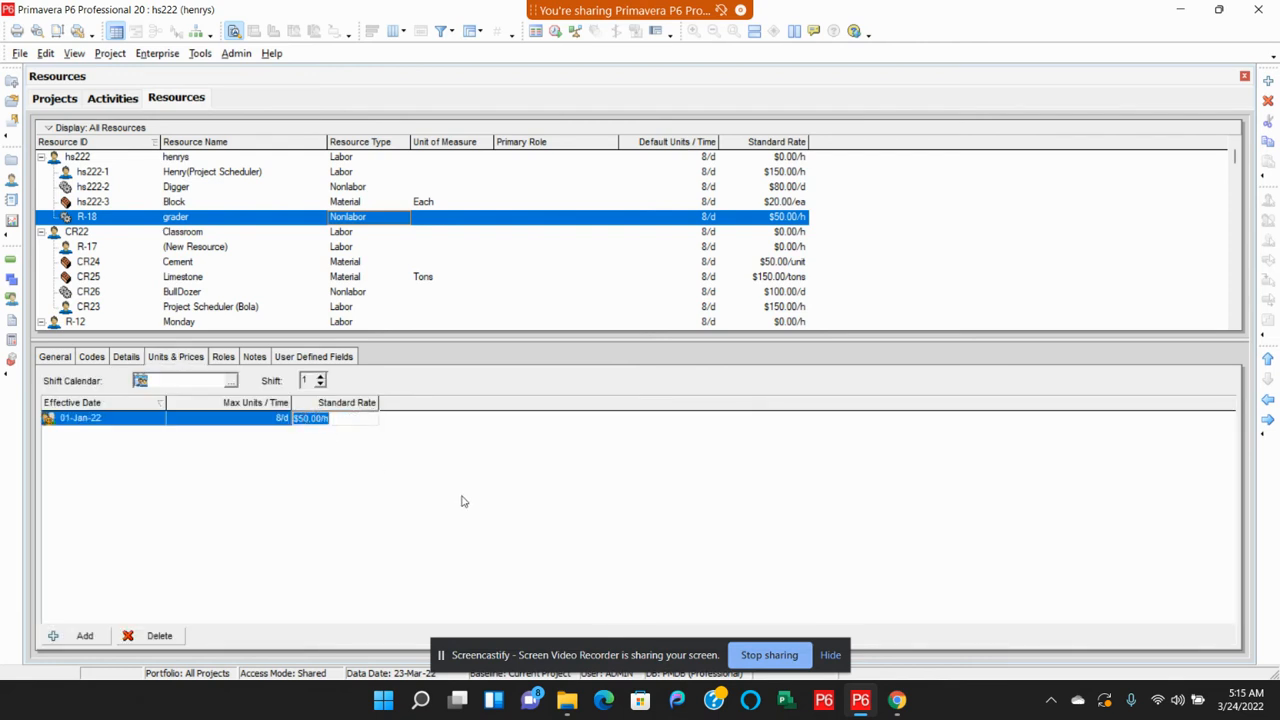
click(356, 418)
text(d)
key(Return)
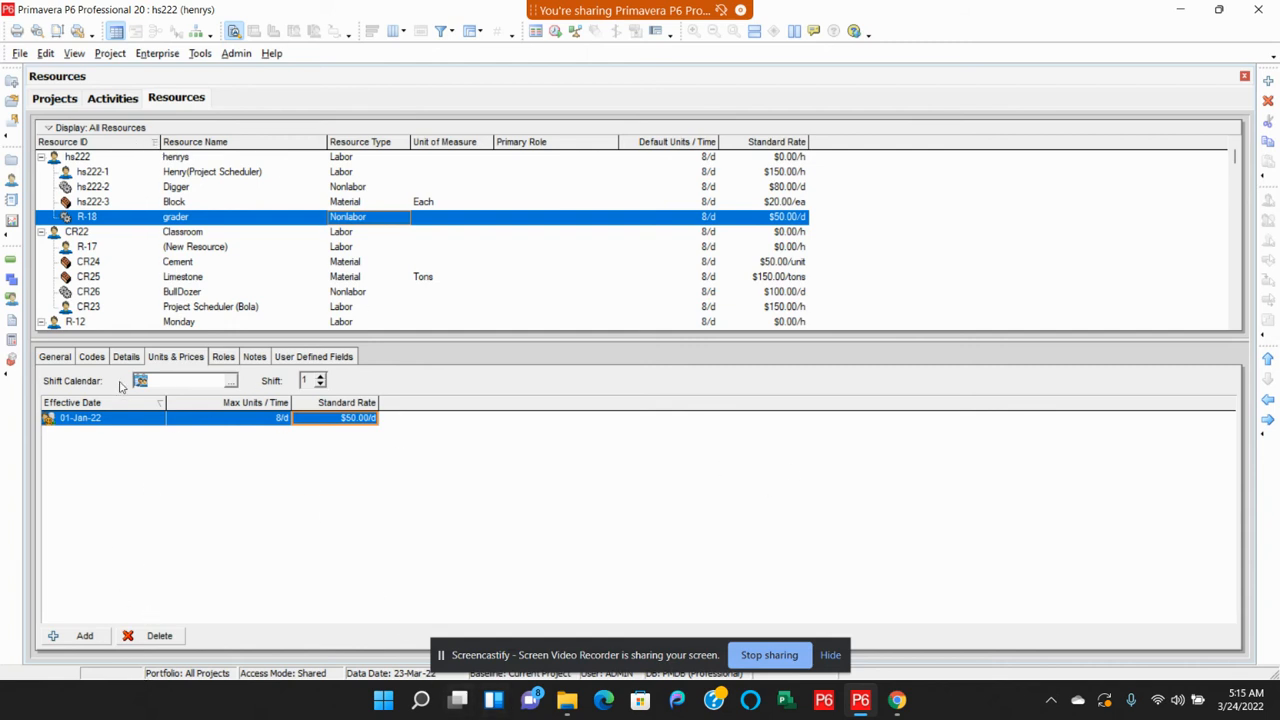
Add a resource note to grader containing a person's name
click(226, 358)
click(256, 358)
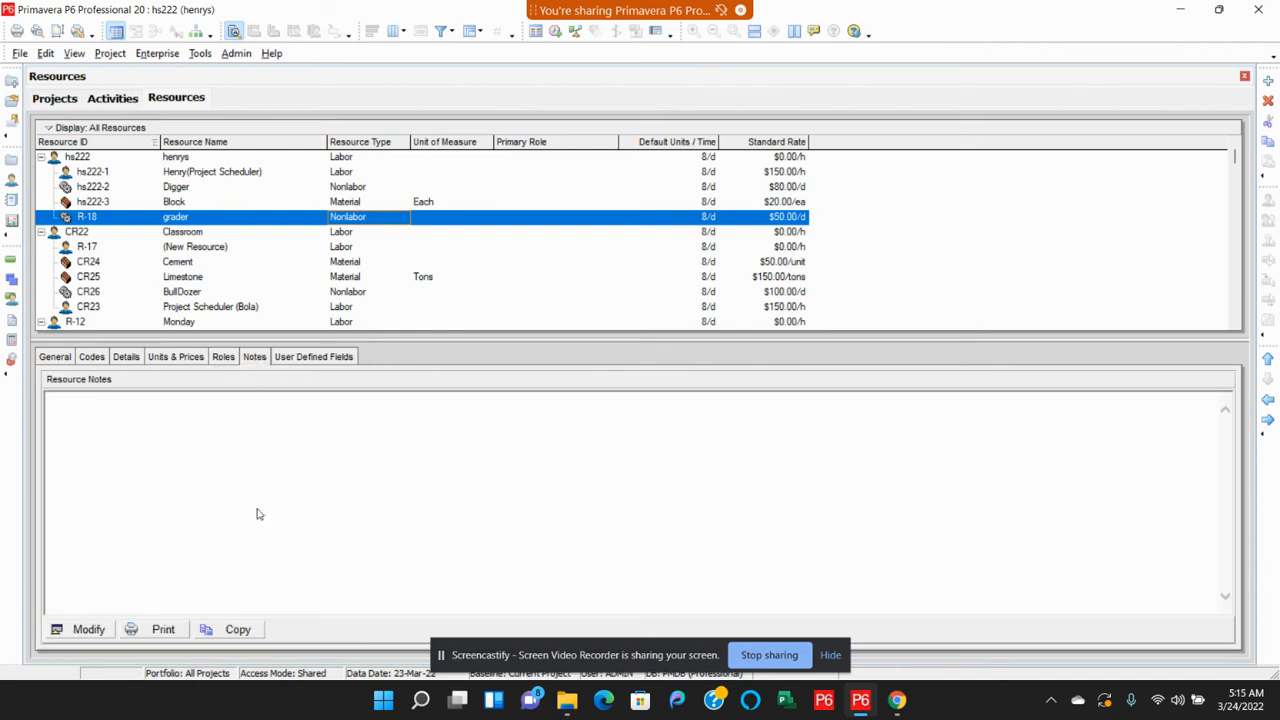
click(89, 630)
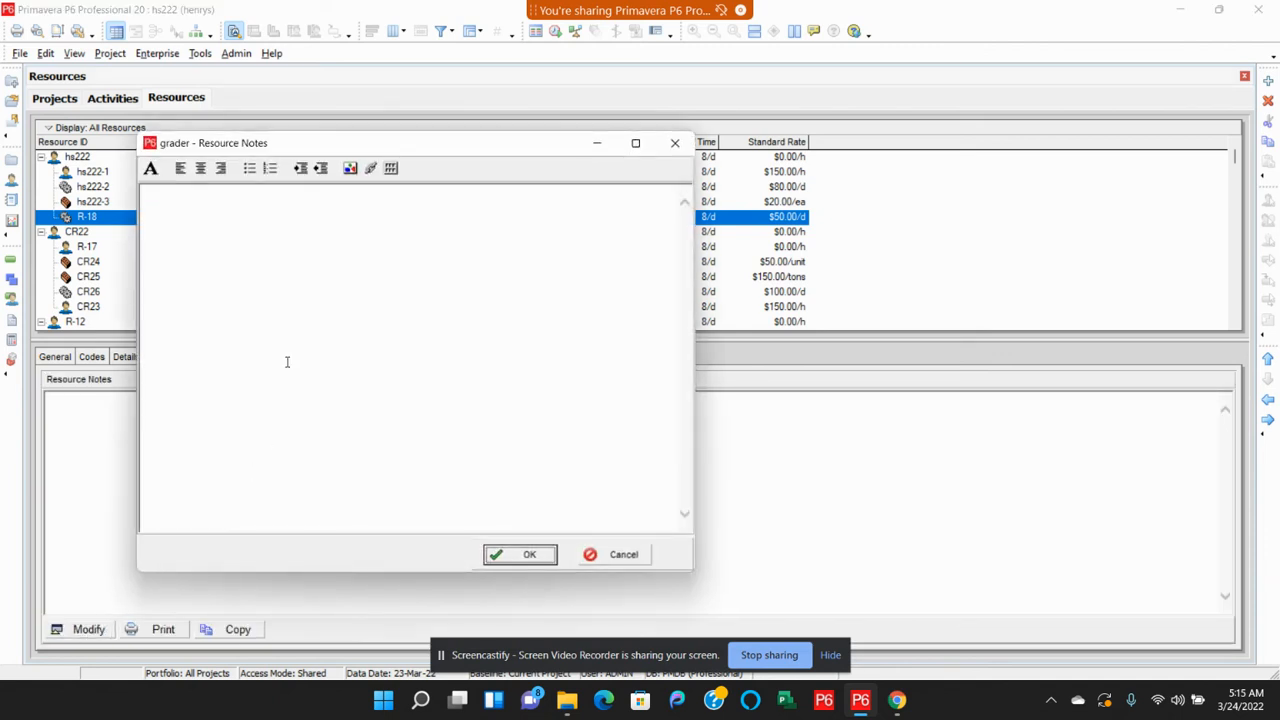
click(205, 221)
text(s)
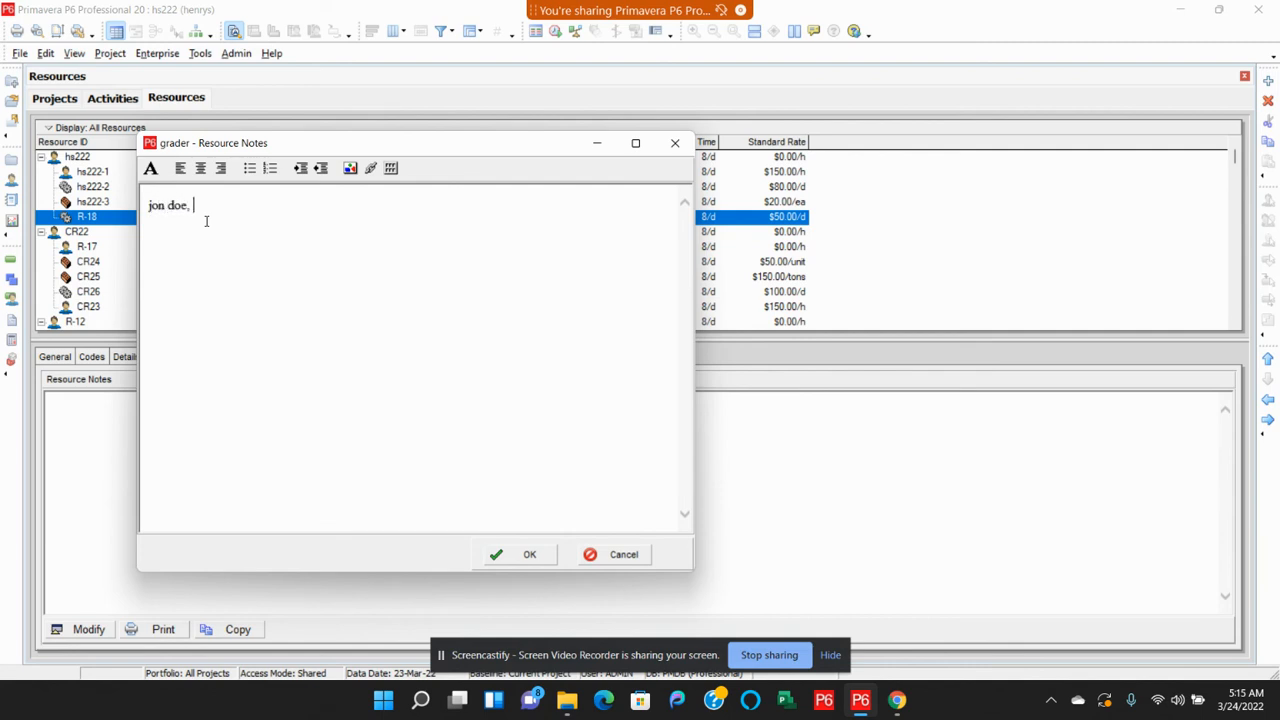
click(529, 555)
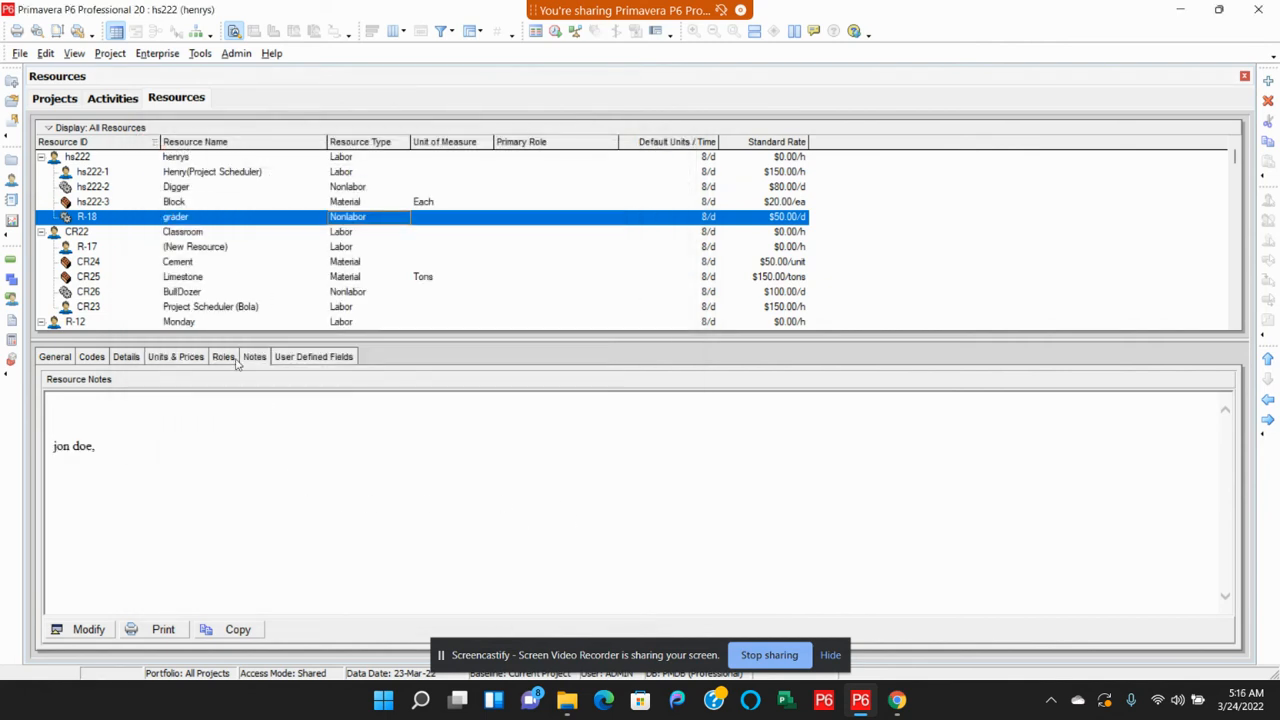
Review grader's user defined fields, general information, details, and units and prices
click(322, 357)
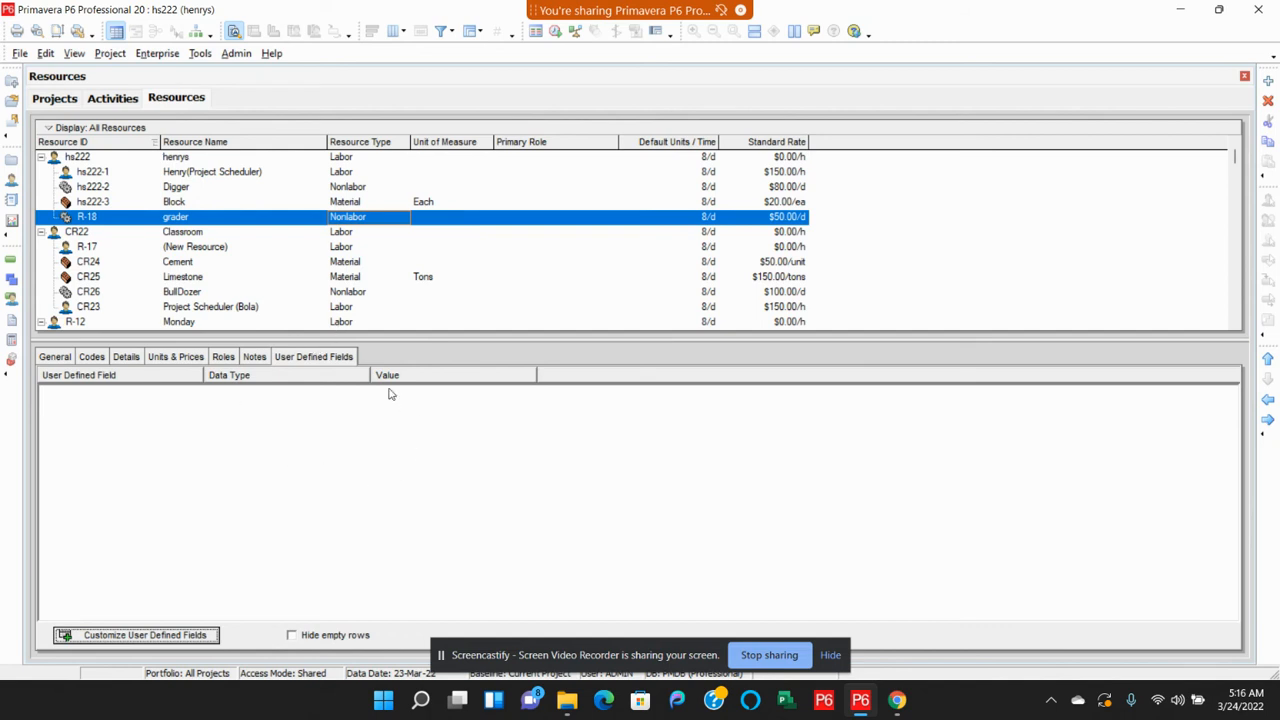
click(55, 357)
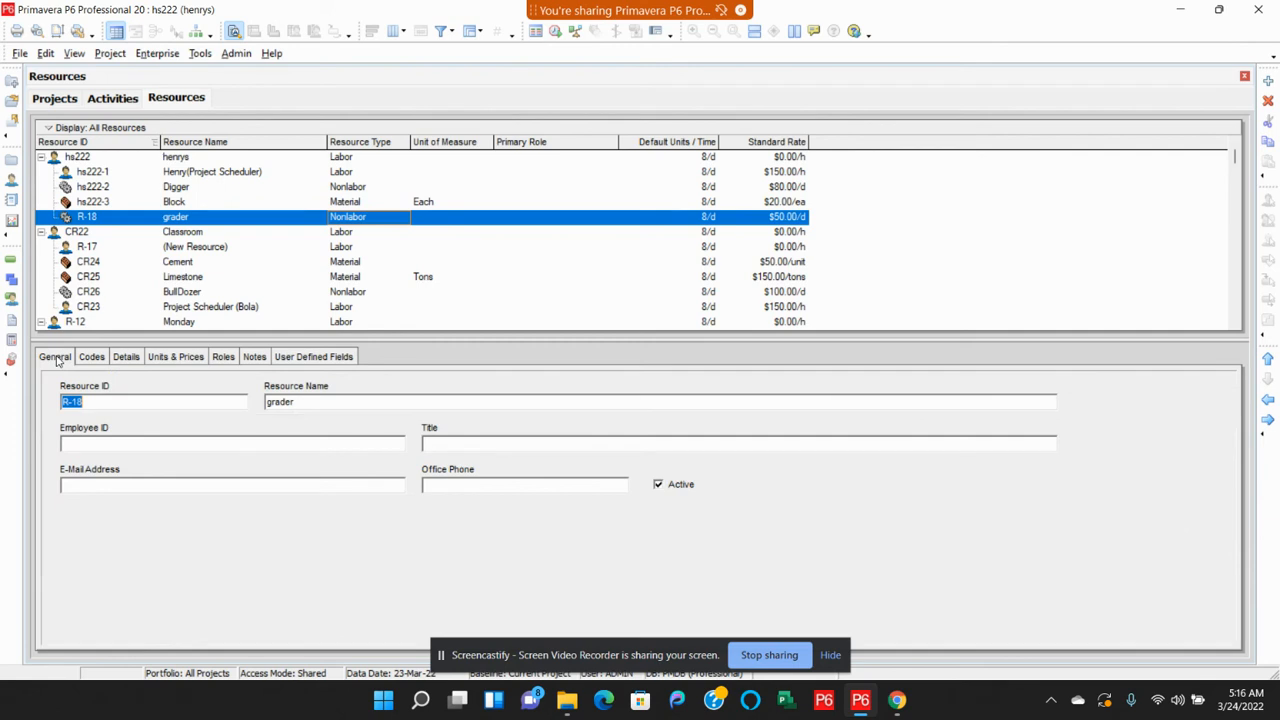
click(128, 360)
click(186, 362)
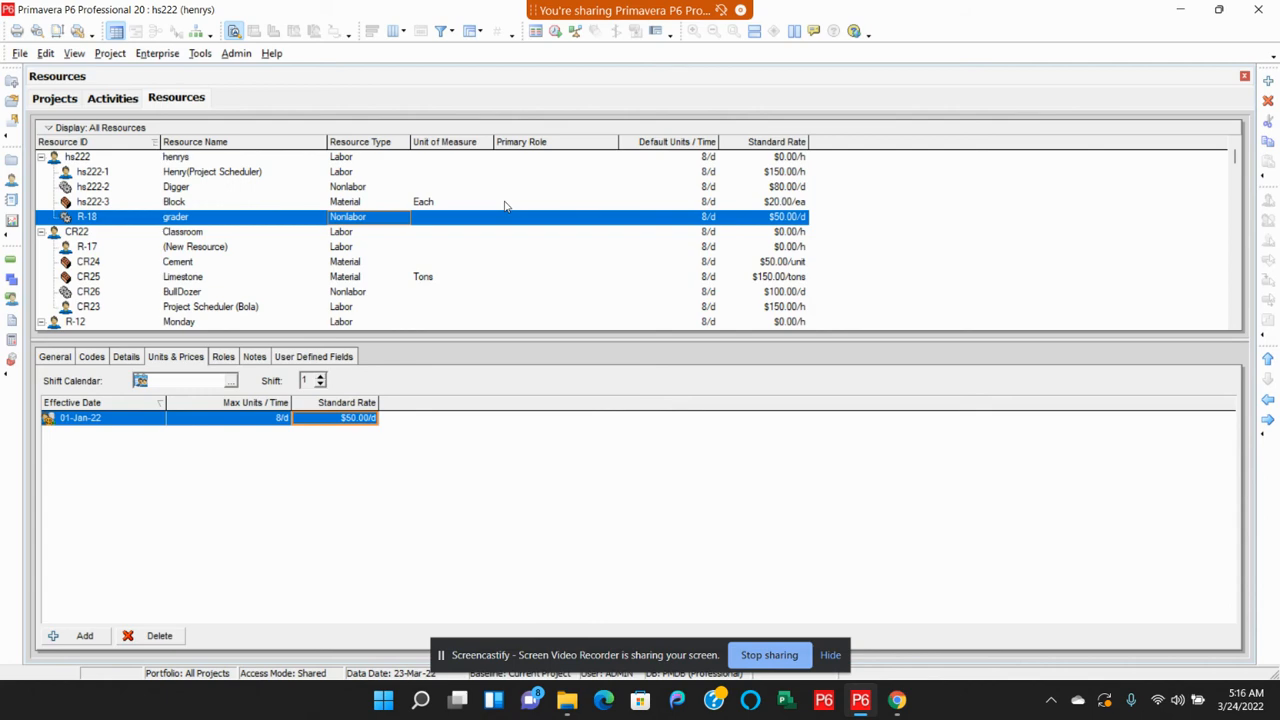
Examine the kick off activity's general, resource and expense details, and look through the expenses of the Foundation activities
click(112, 98)
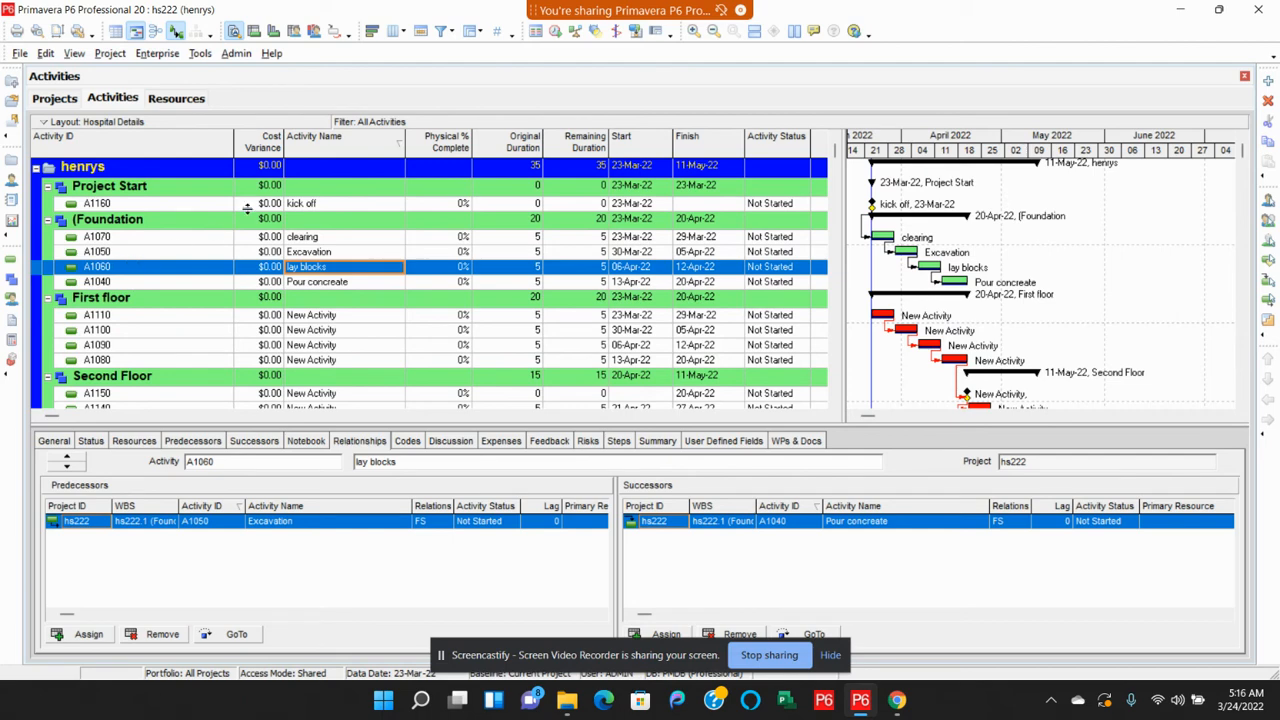
click(316, 205)
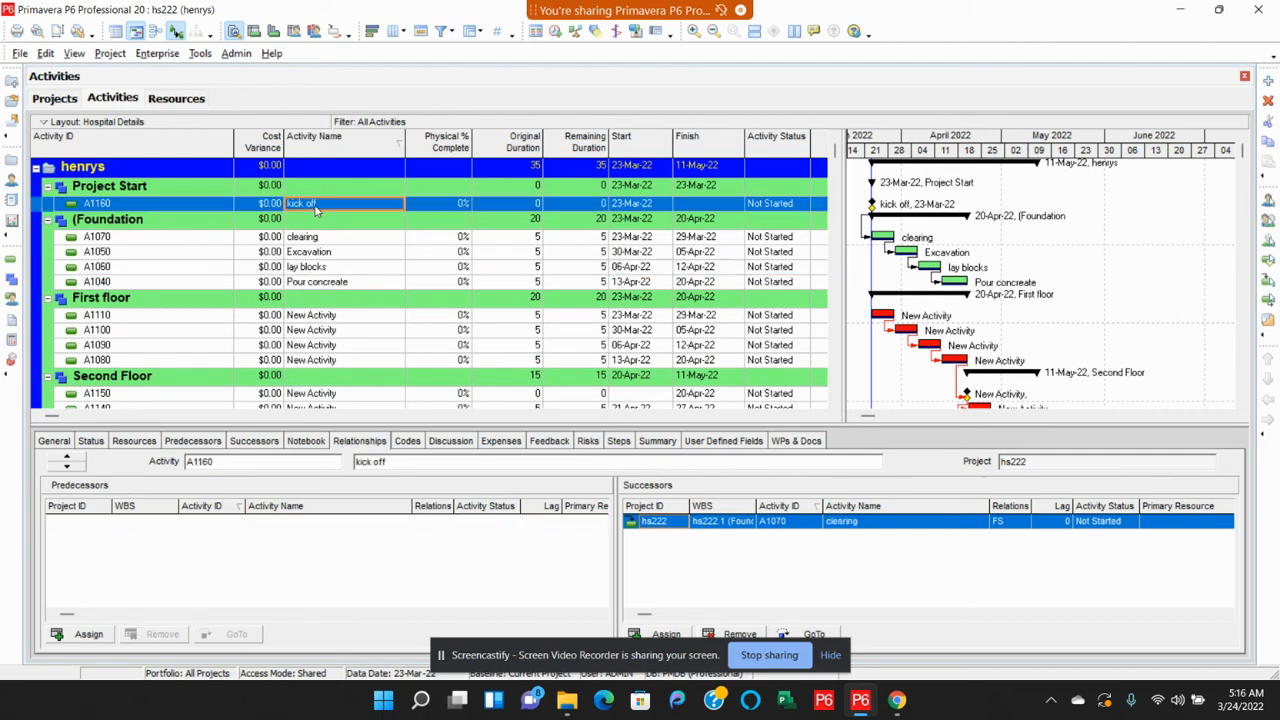
click(56, 443)
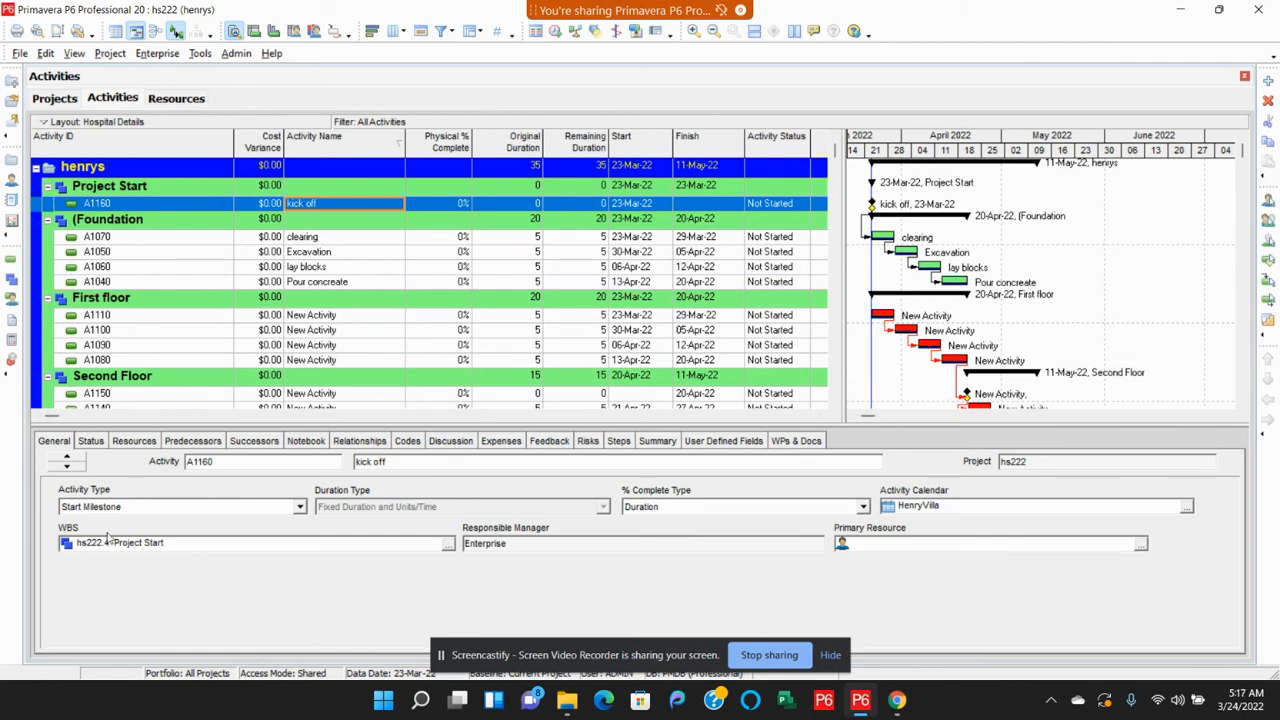
click(134, 441)
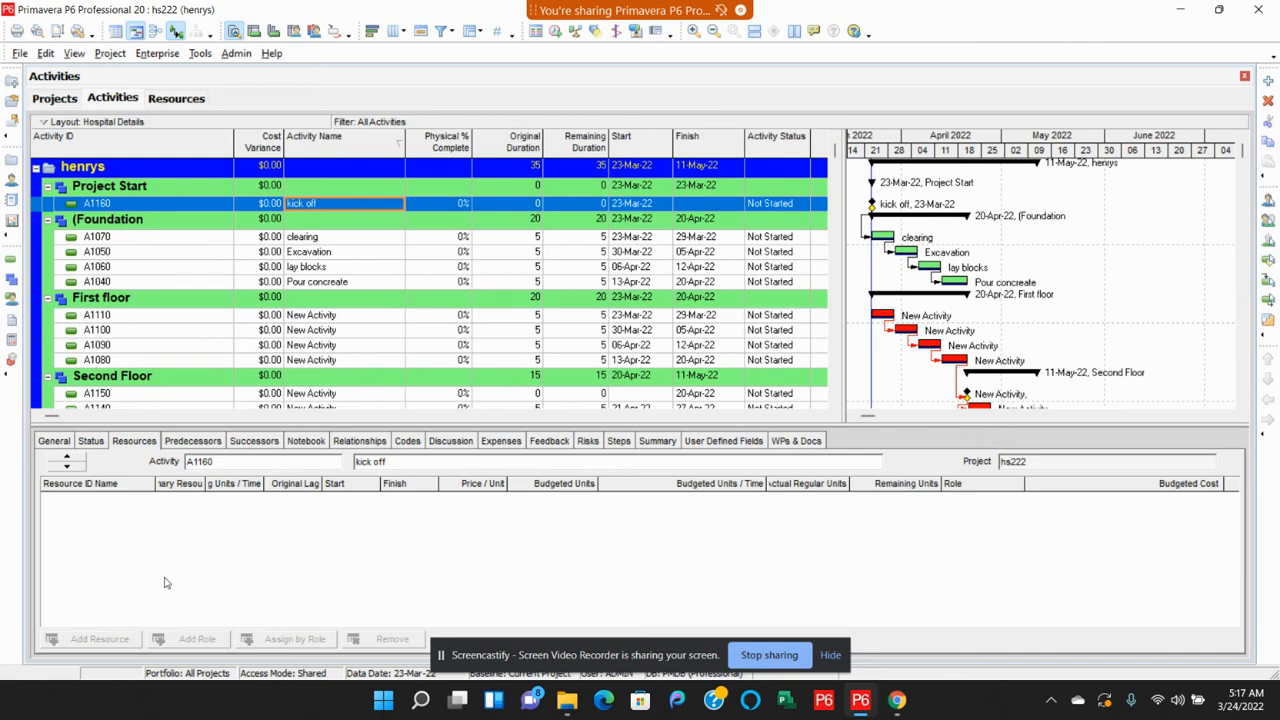
click(504, 443)
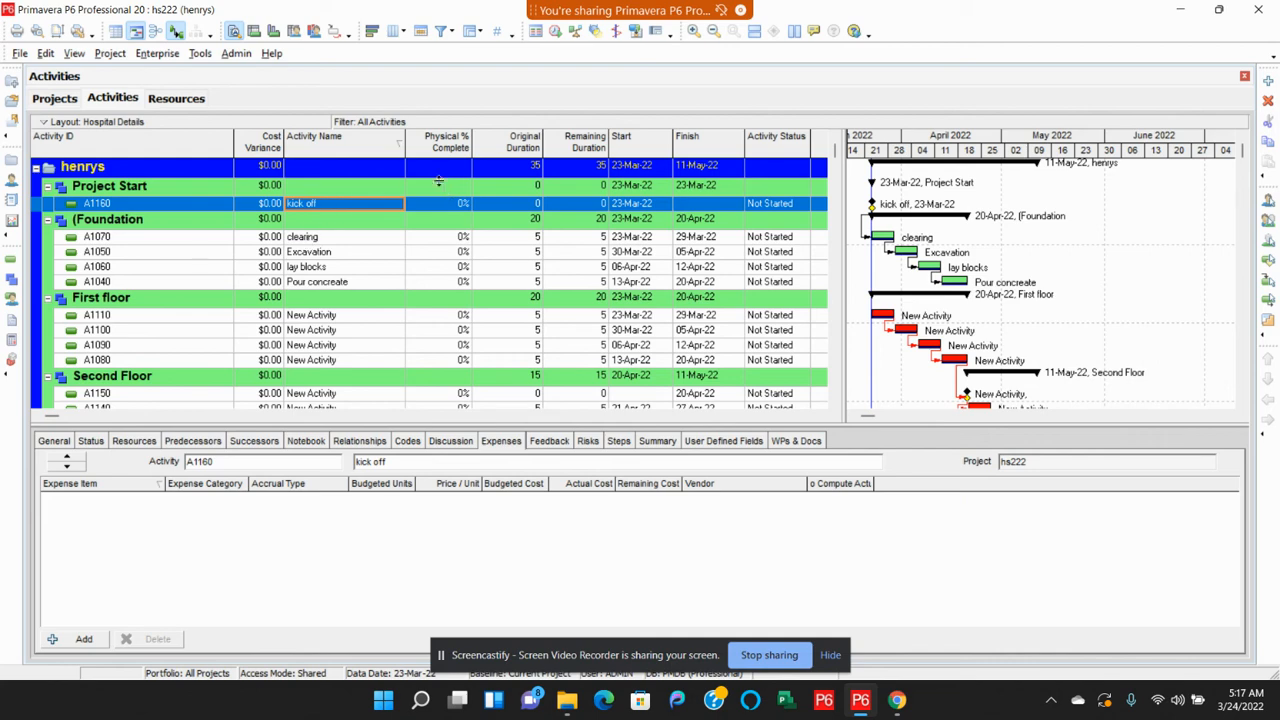
click(315, 238)
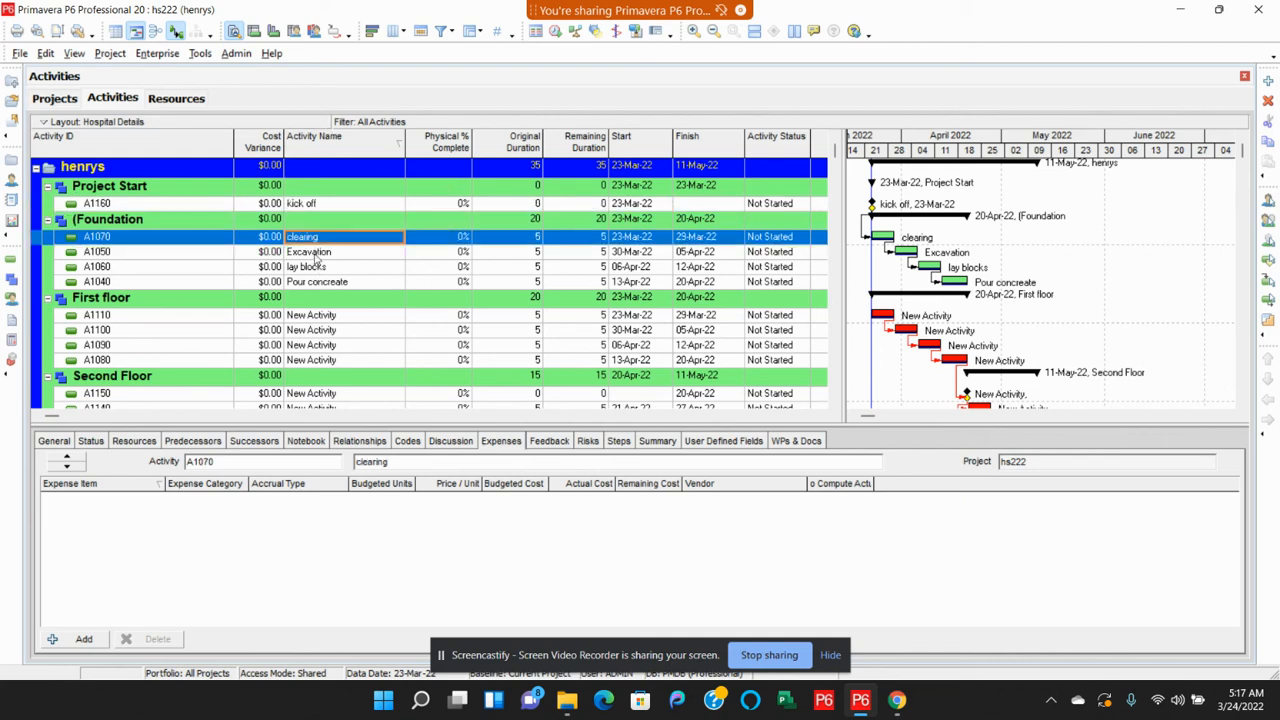
click(316, 252)
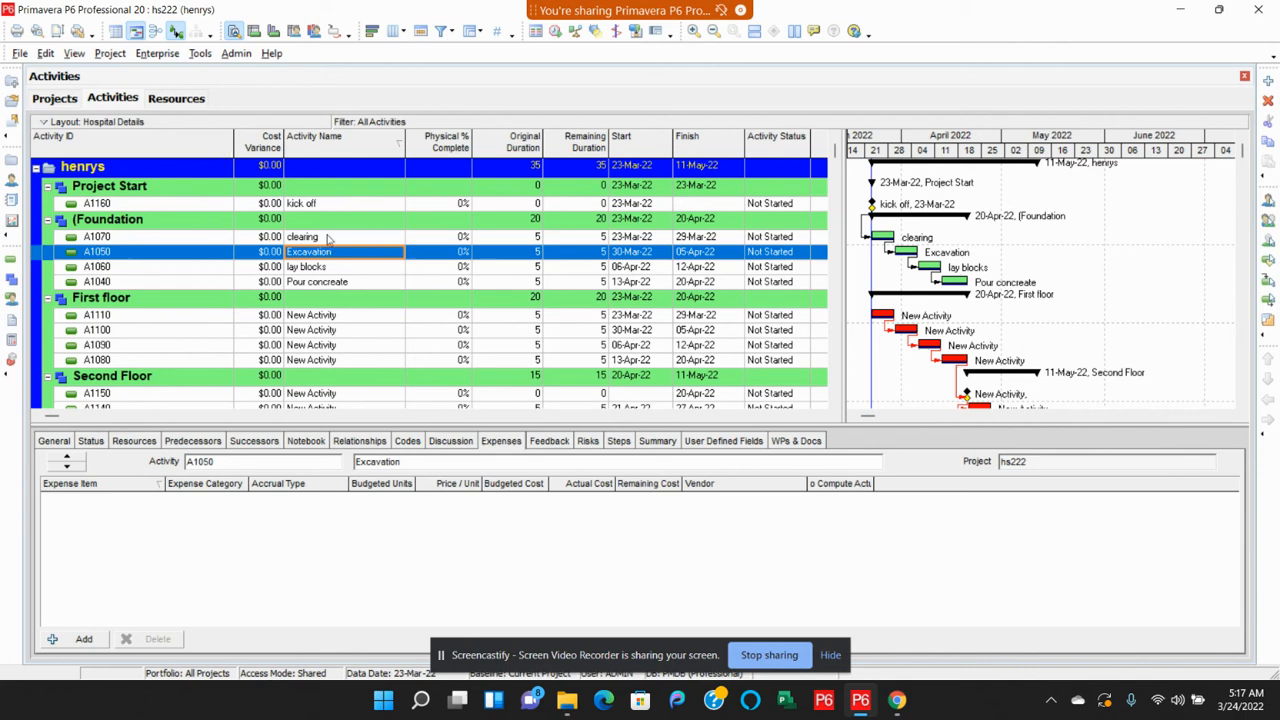
click(308, 283)
Rename the WBS element hs222.1 as Foundation, without the opening parenthesis
click(128, 222)
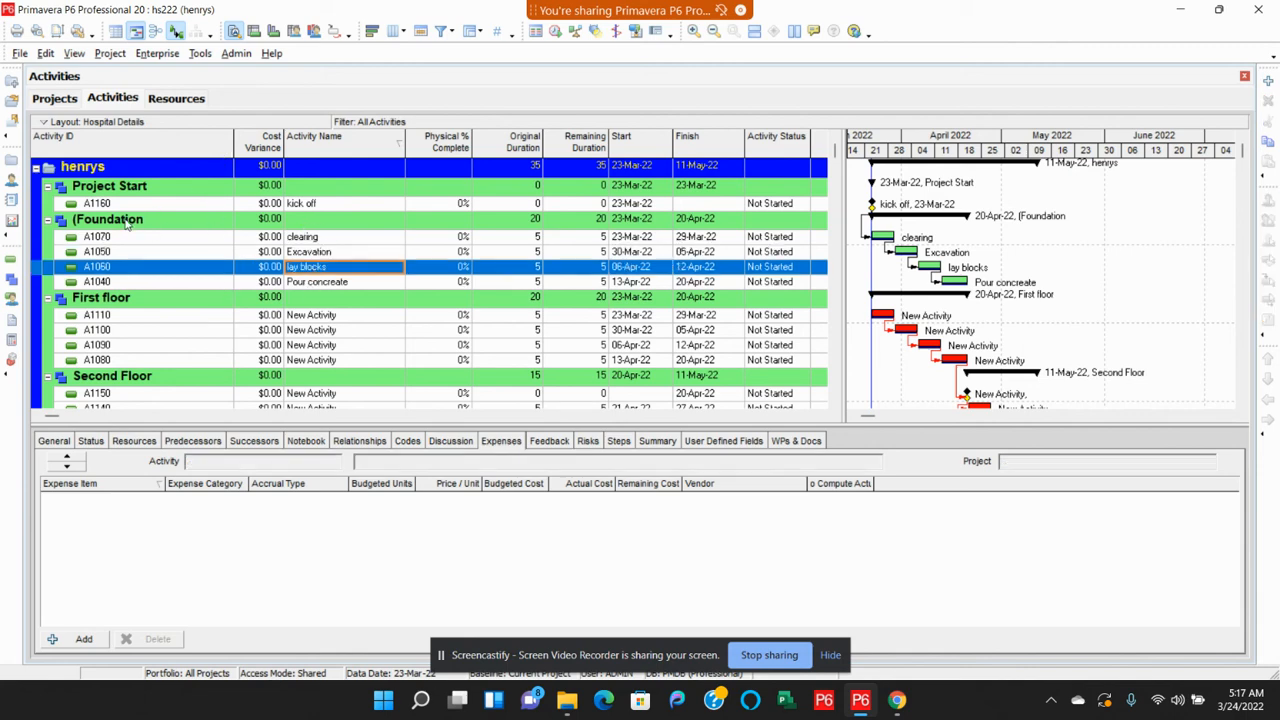
click(13, 277)
click(163, 201)
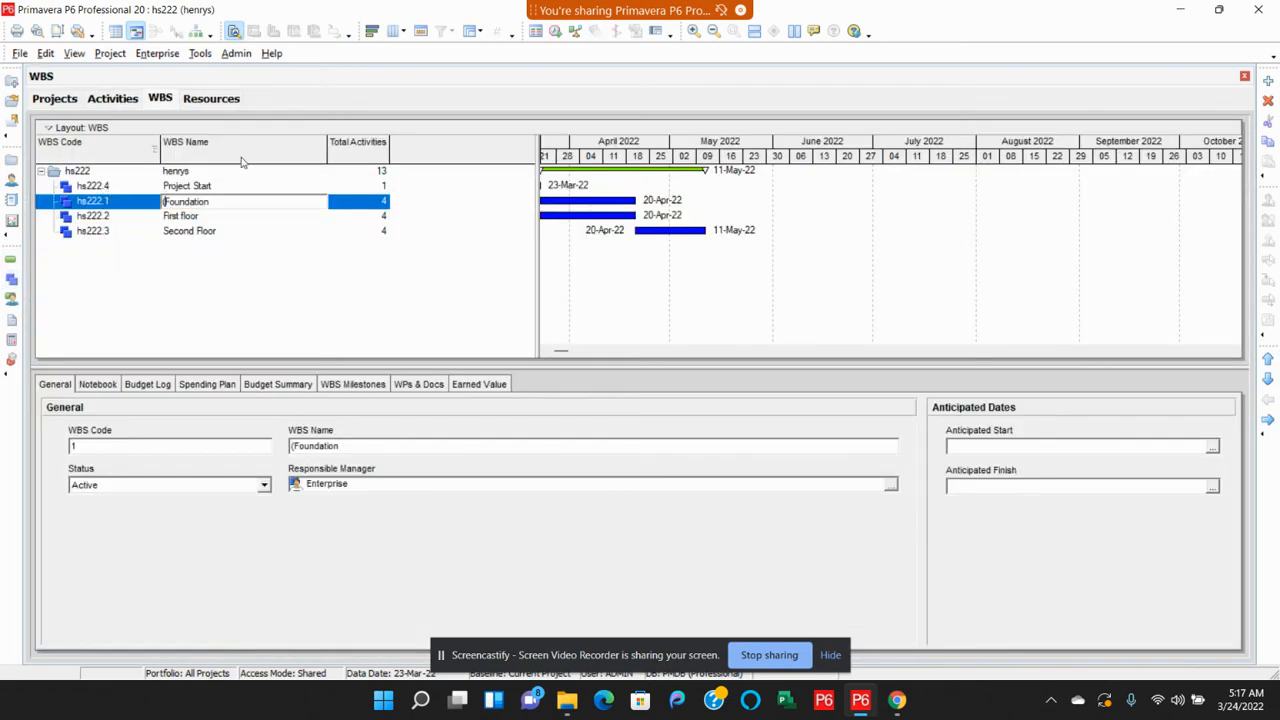
key(BackSpace)
key(Return)
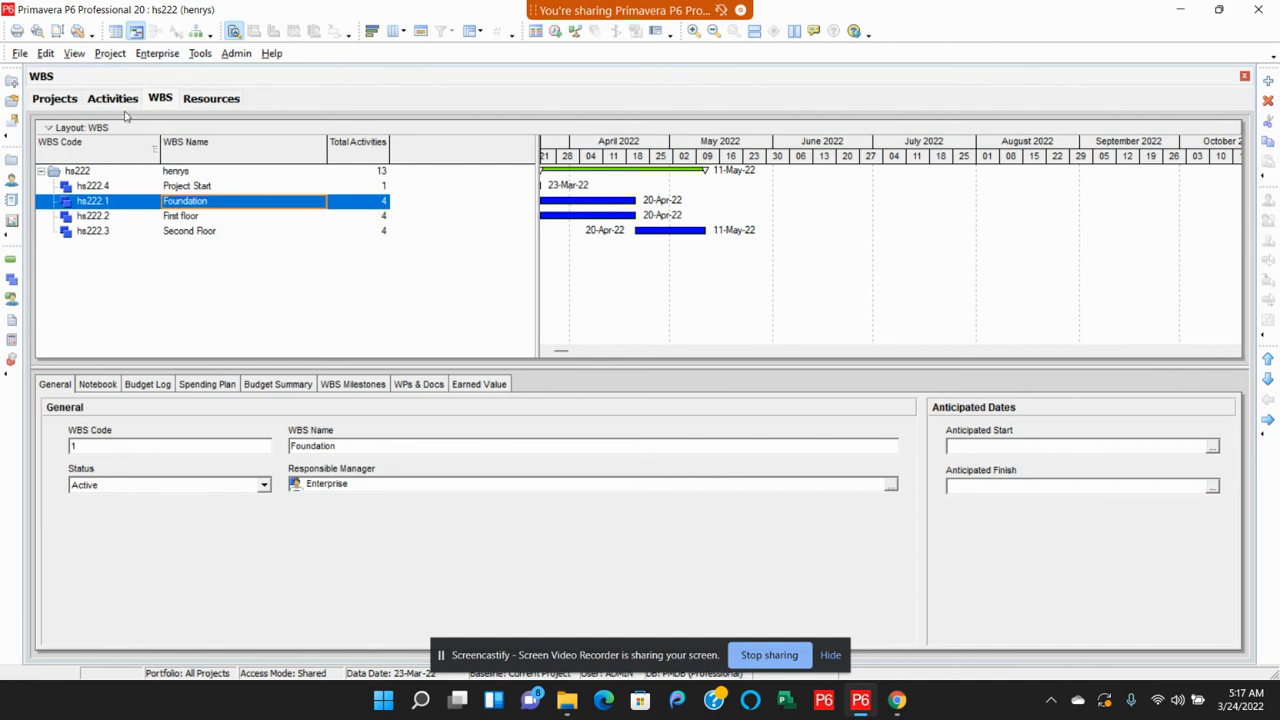
Return to the project's activities and go through the Foundation activities from clearing to Pour concreate
click(113, 99)
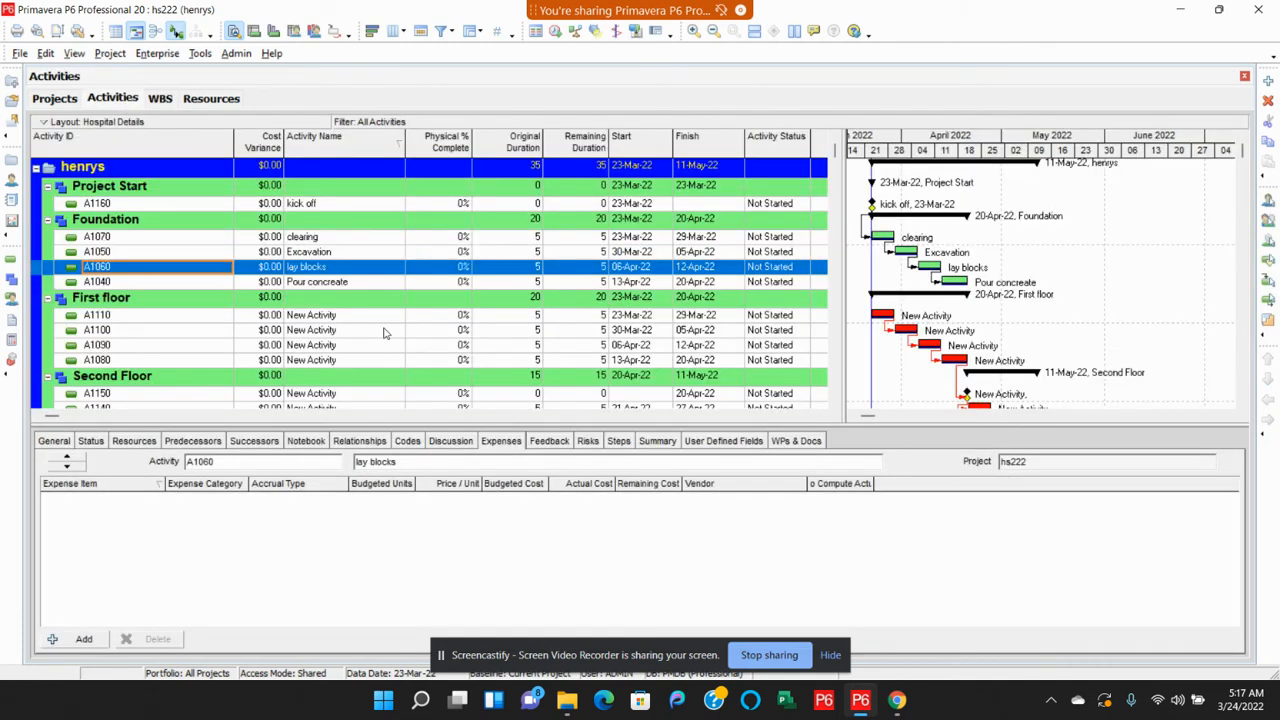
click(320, 240)
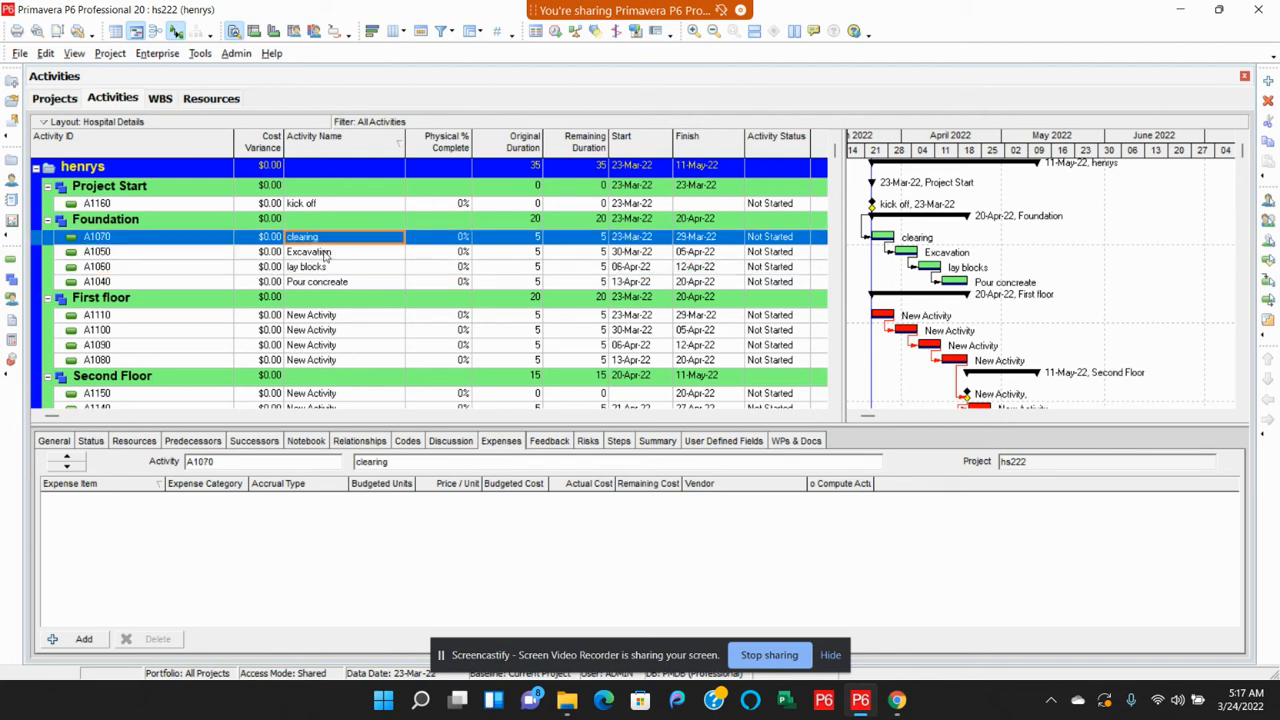
click(325, 253)
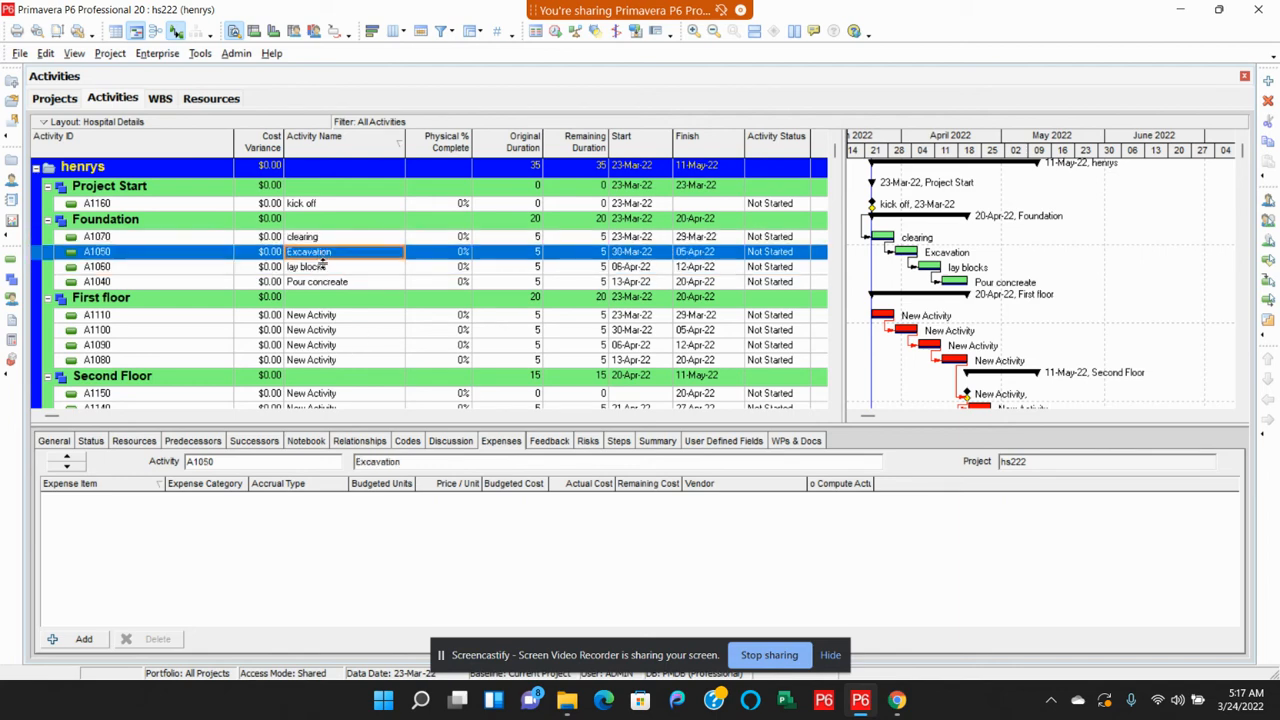
click(322, 268)
click(324, 283)
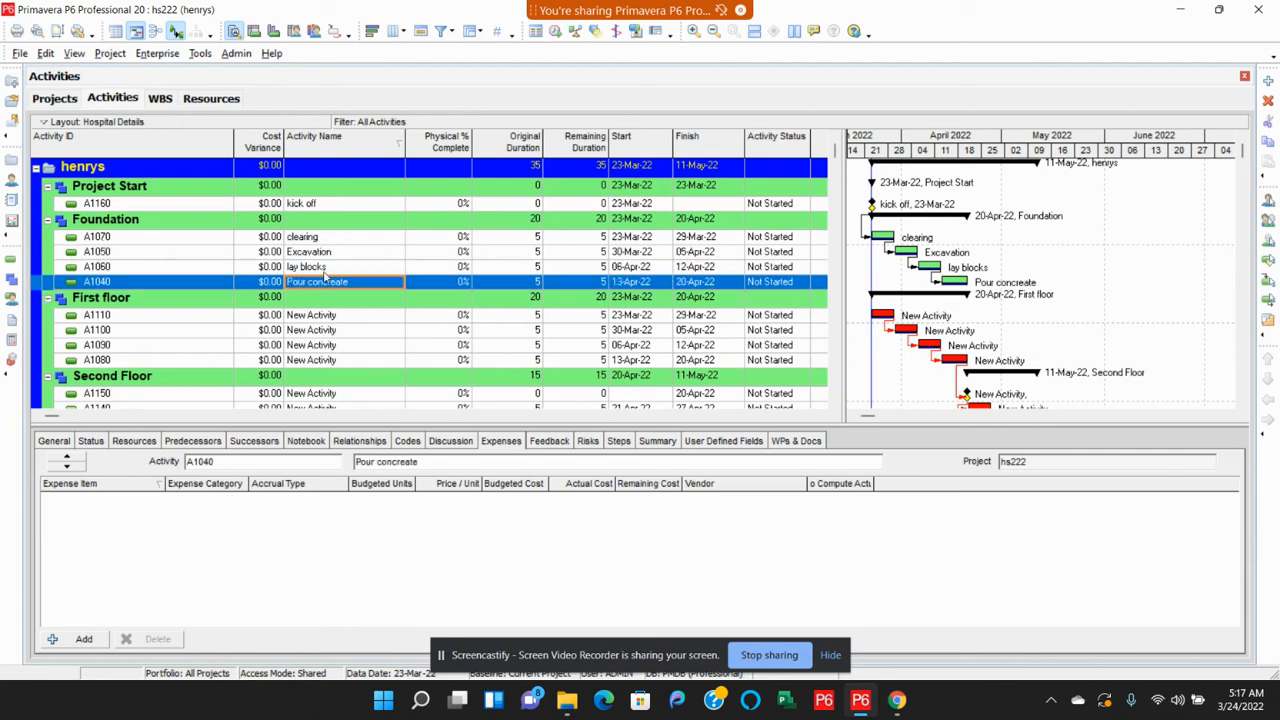
click(336, 242)
click(330, 255)
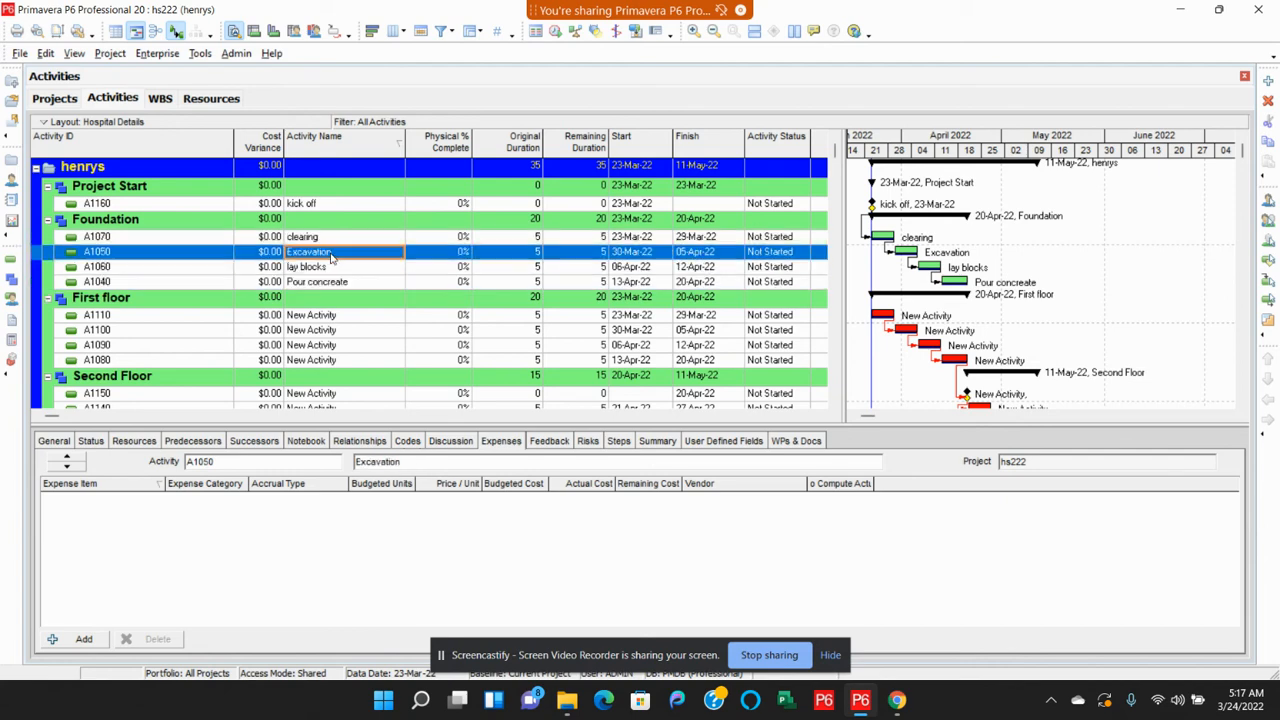
click(336, 242)
click(332, 256)
click(324, 268)
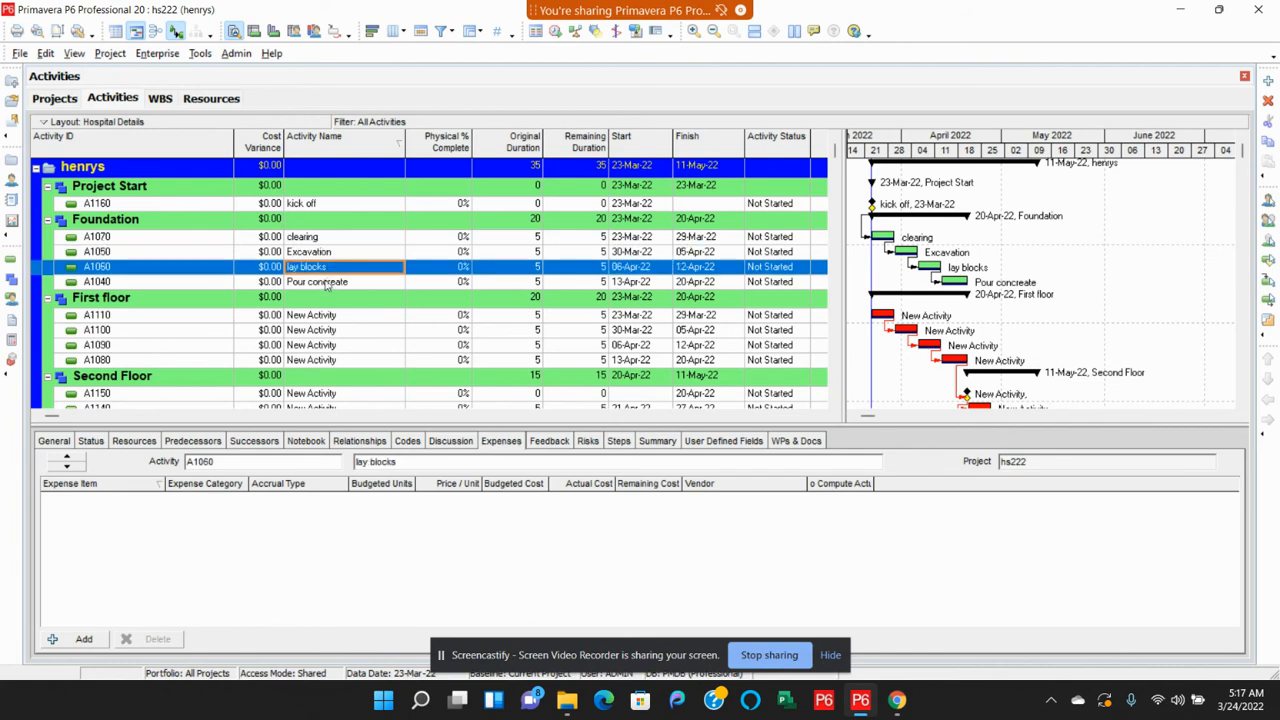
click(328, 283)
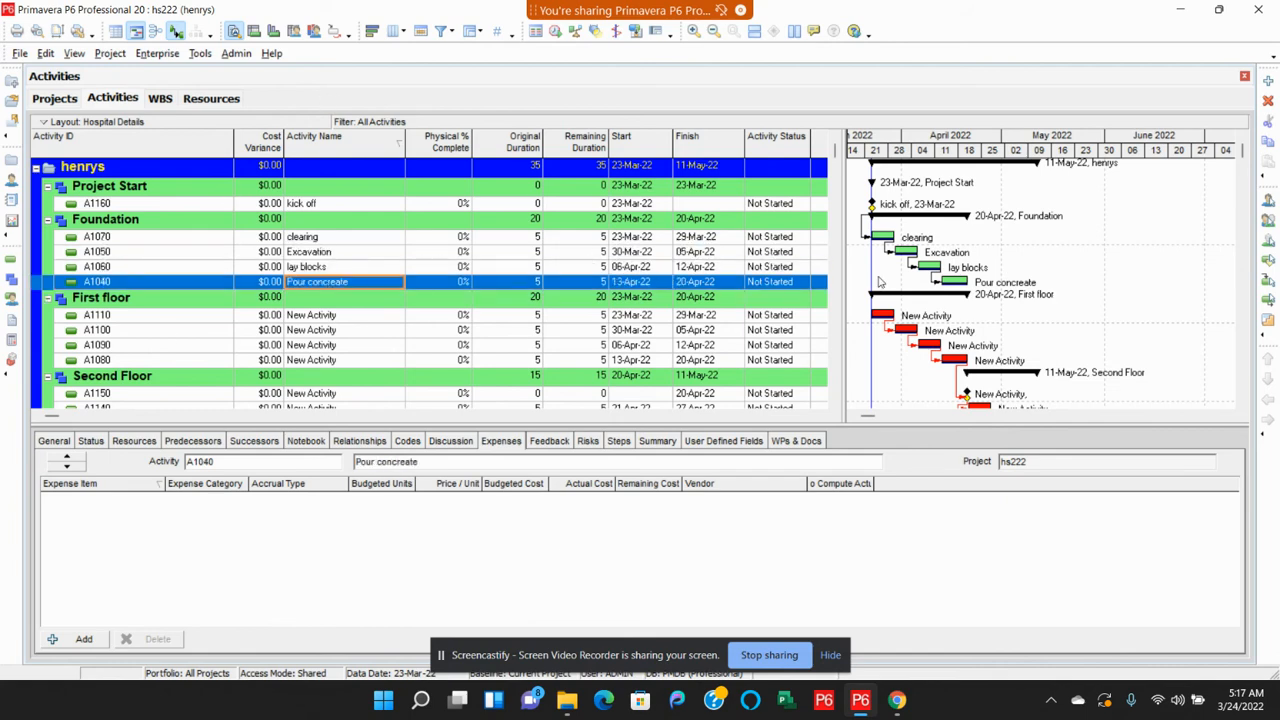
Assign the grader resource to the clearing activity under Foundation
click(325, 238)
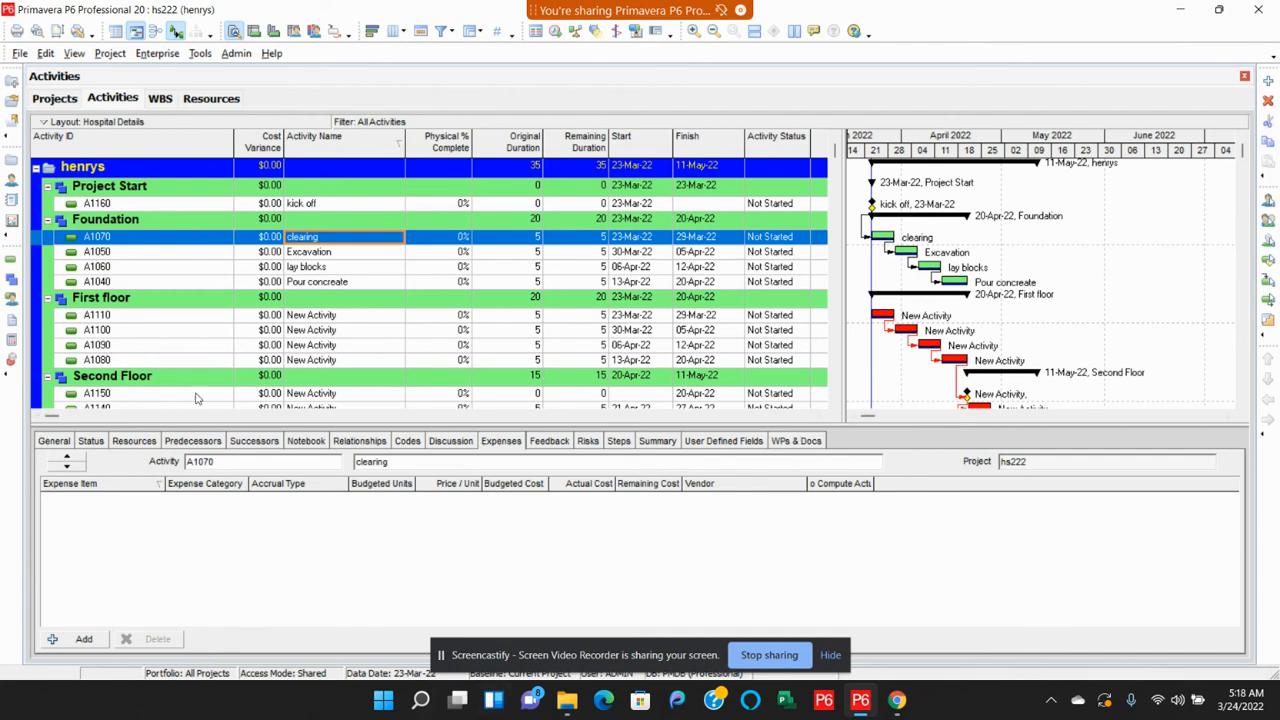
click(133, 441)
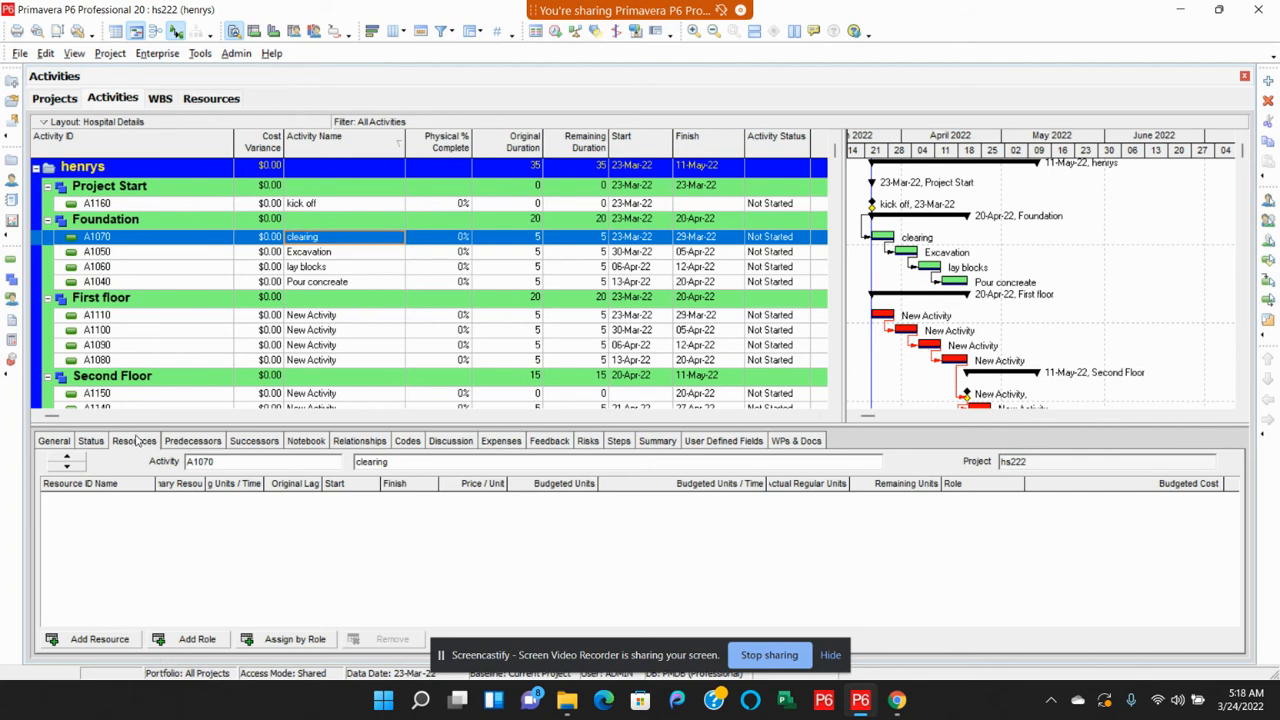
click(96, 639)
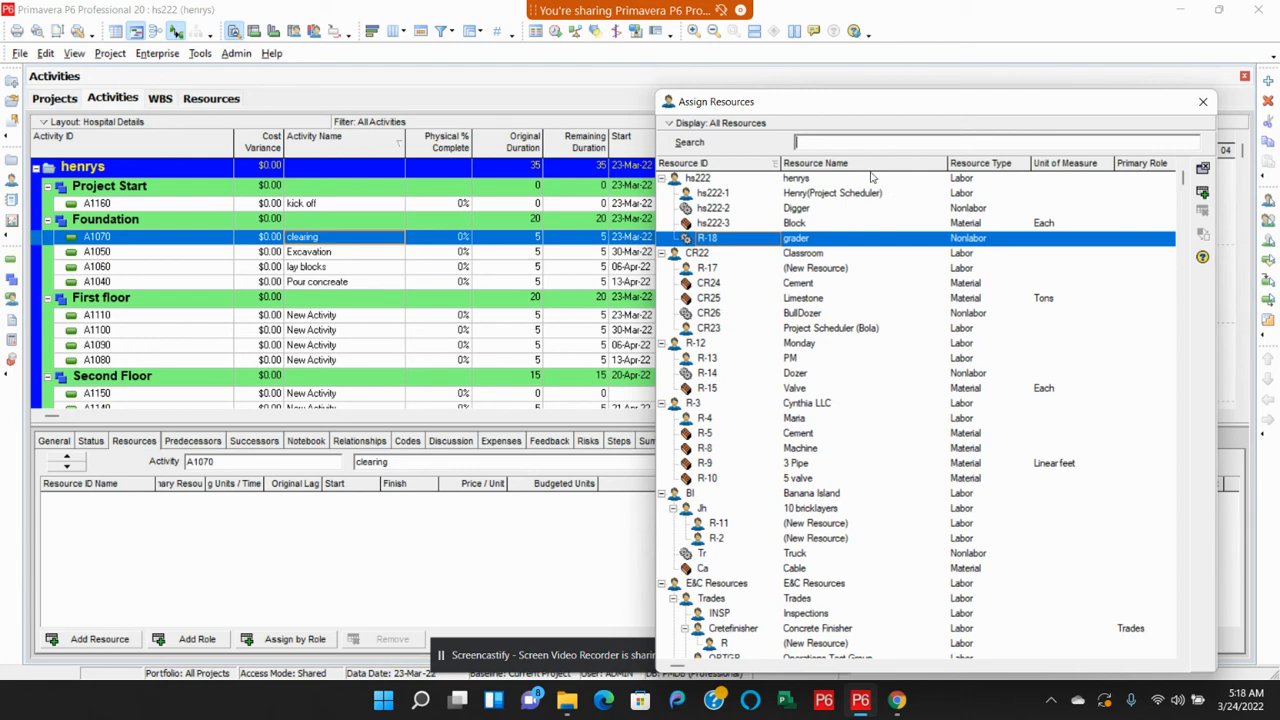
click(1203, 195)
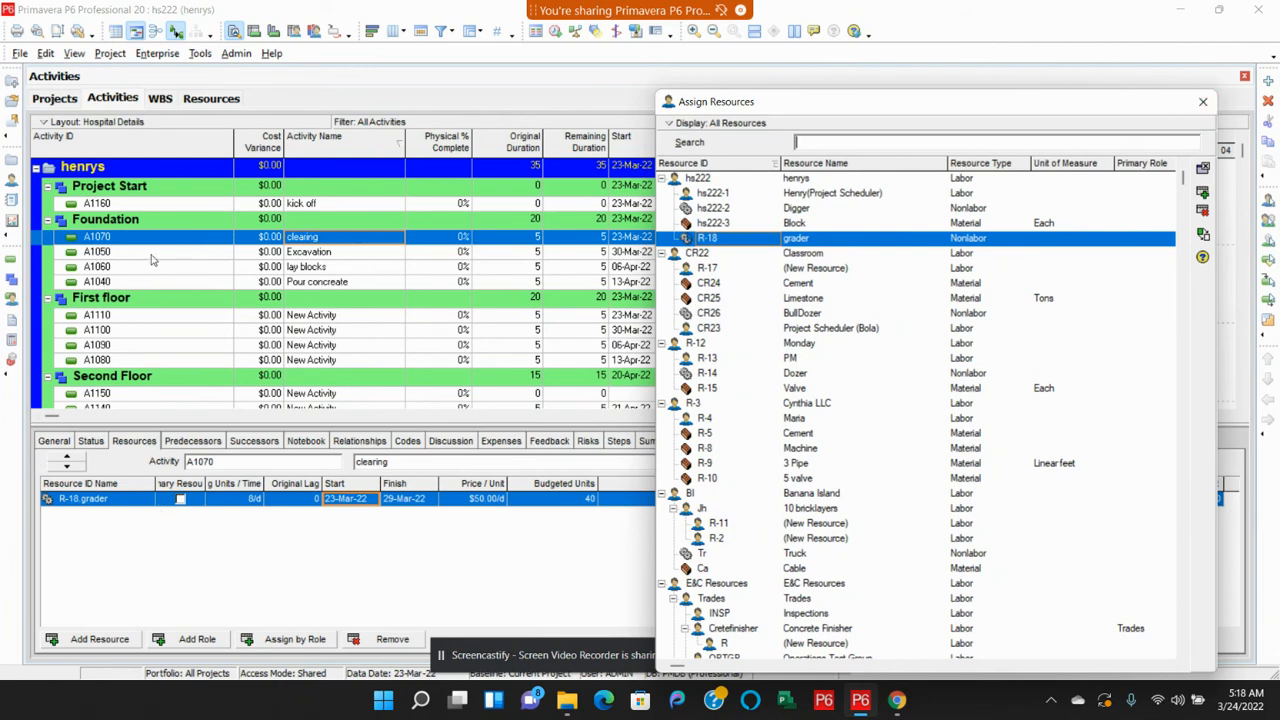
Assign the Digger resource hs222-2 to the Excavation activity
click(310, 251)
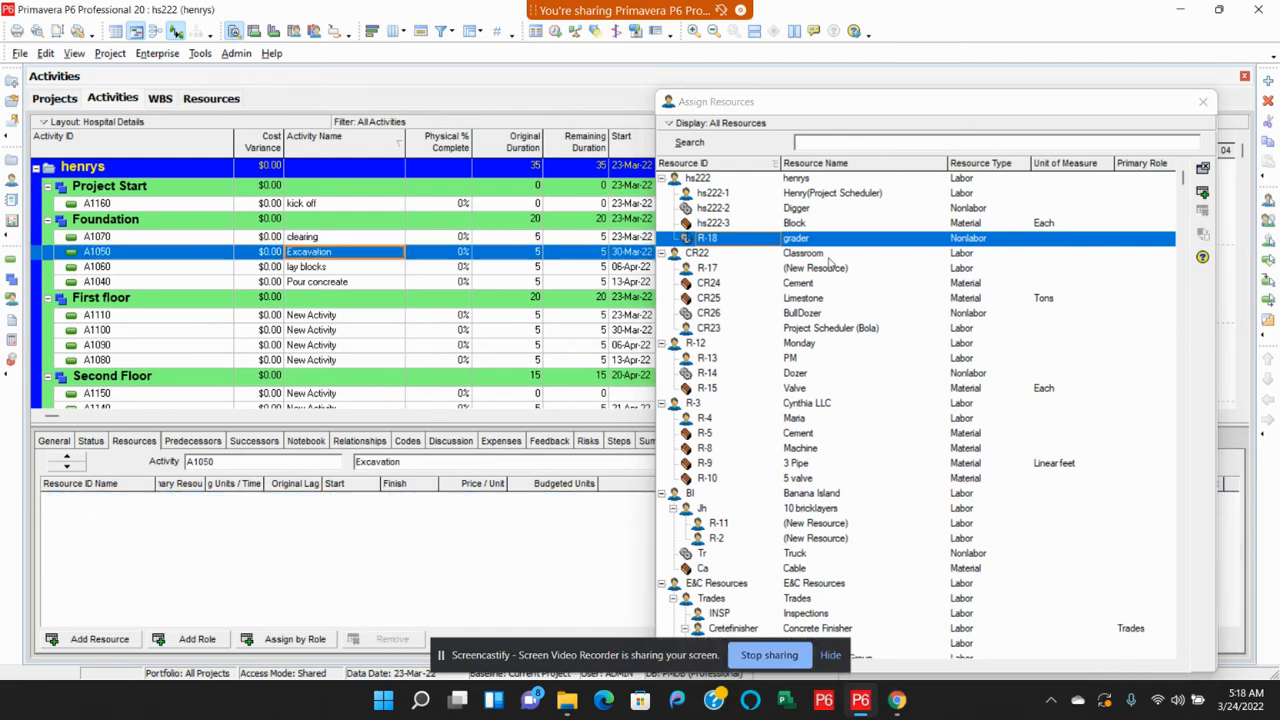
click(803, 209)
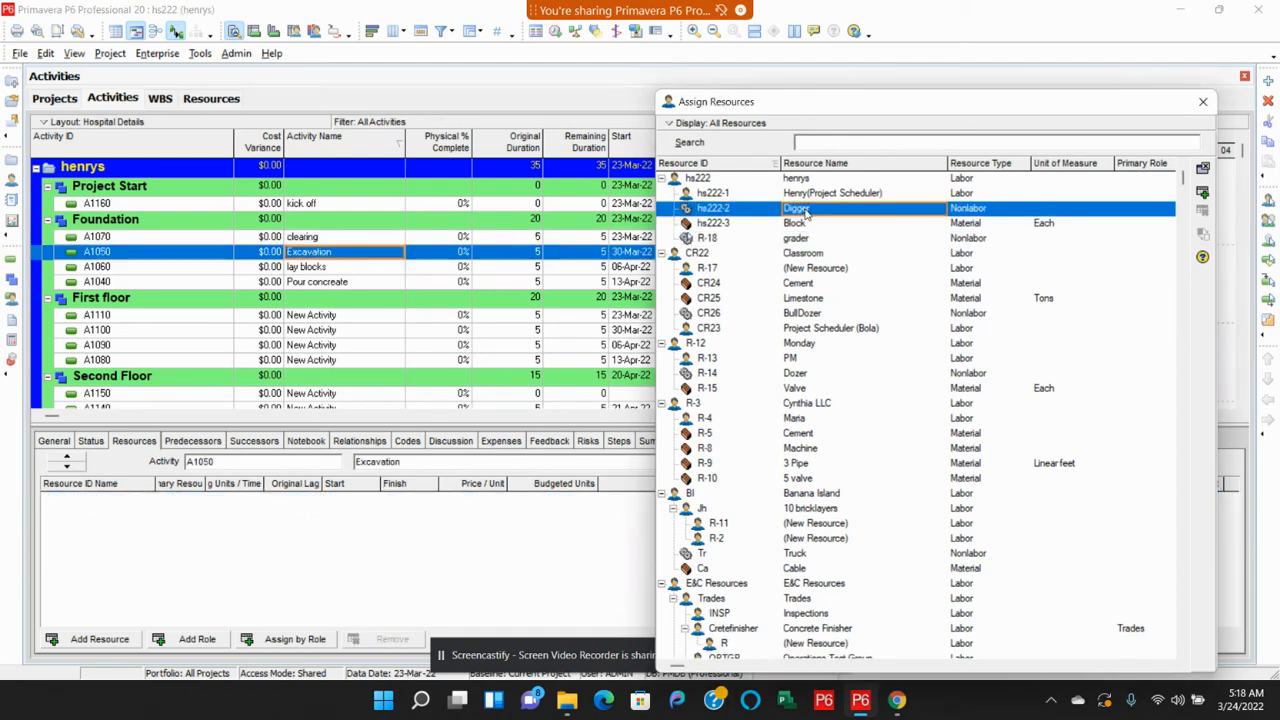
click(1203, 192)
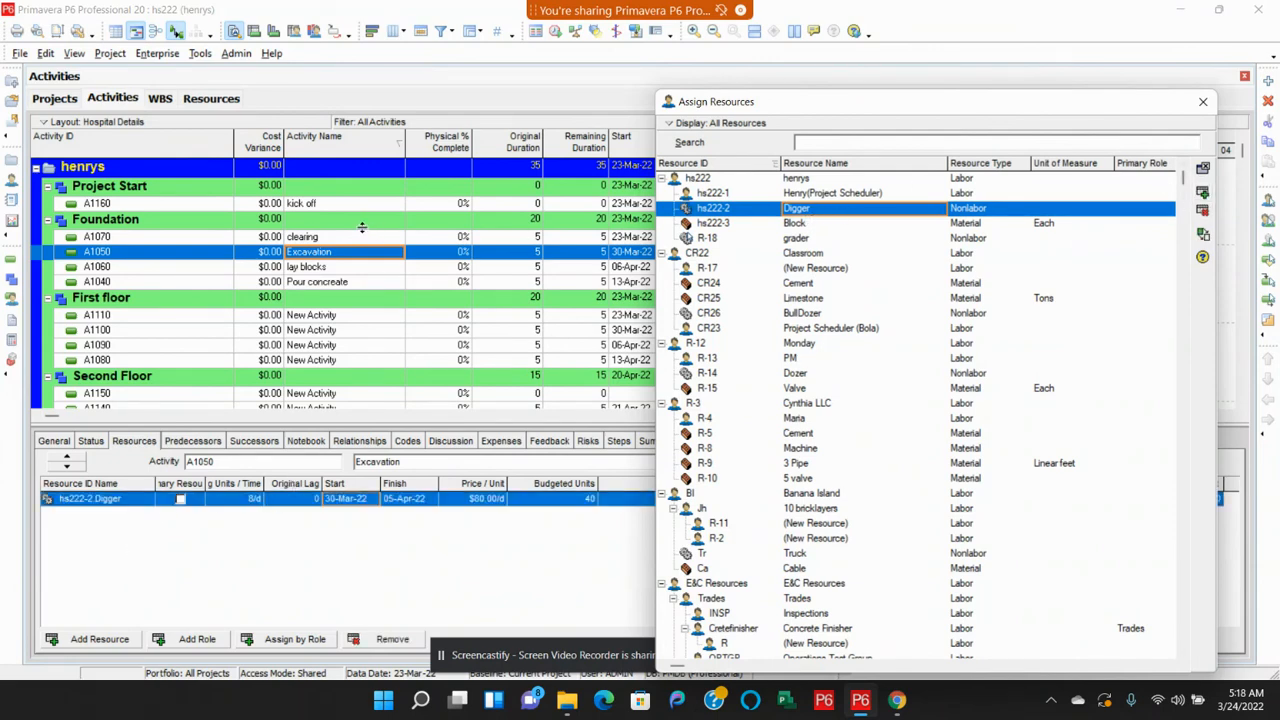
Assign the Block material resource hs222-3 to the lay blocks activity under Foundation and close the resource assignment dialog
click(314, 267)
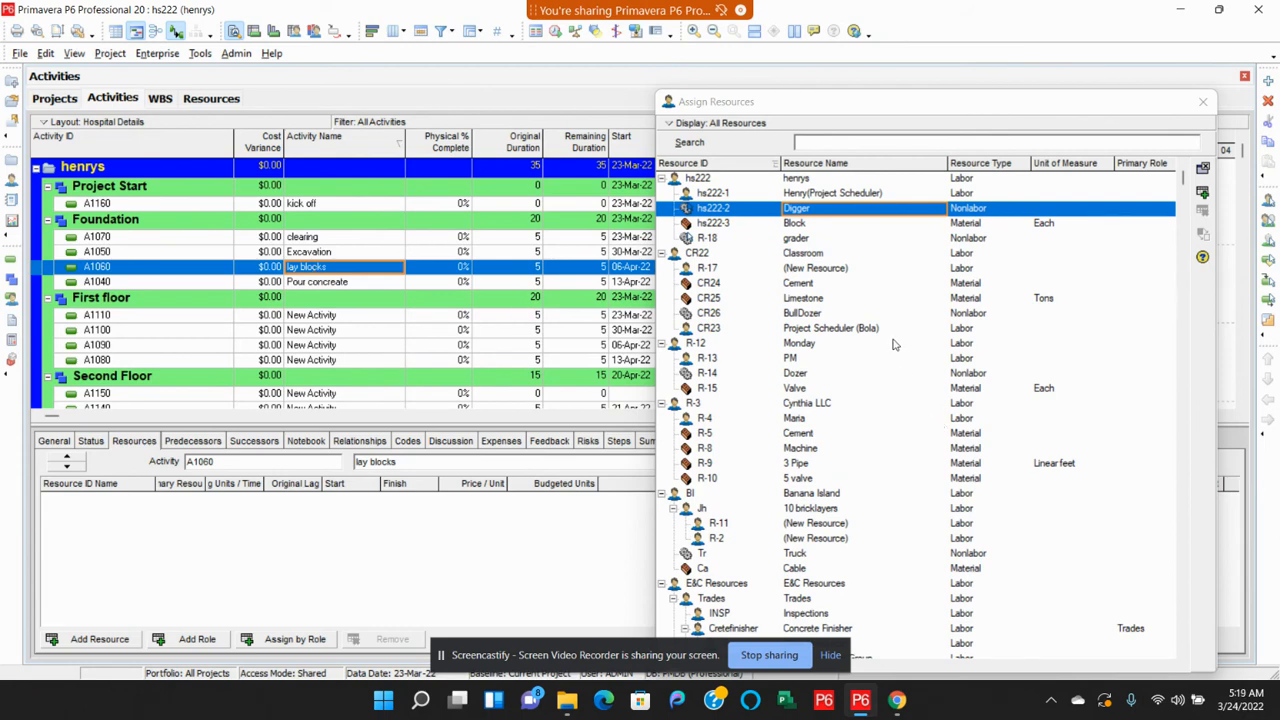
click(320, 285)
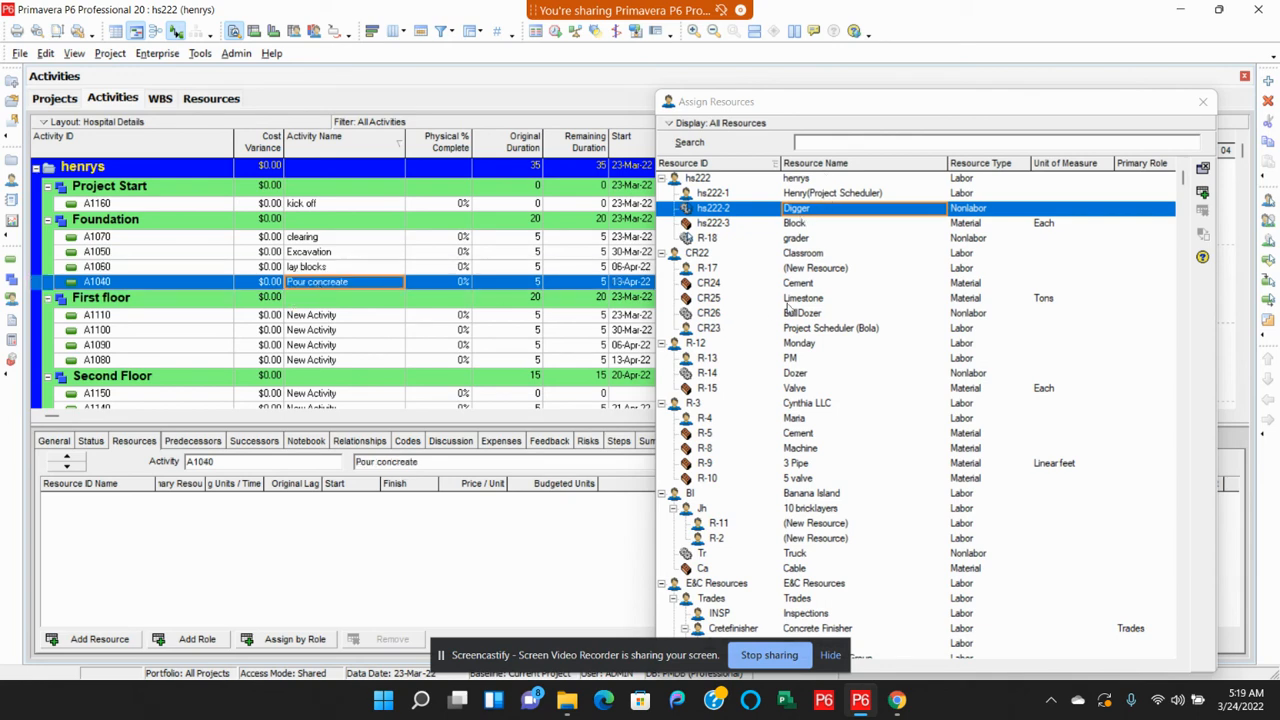
click(850, 212)
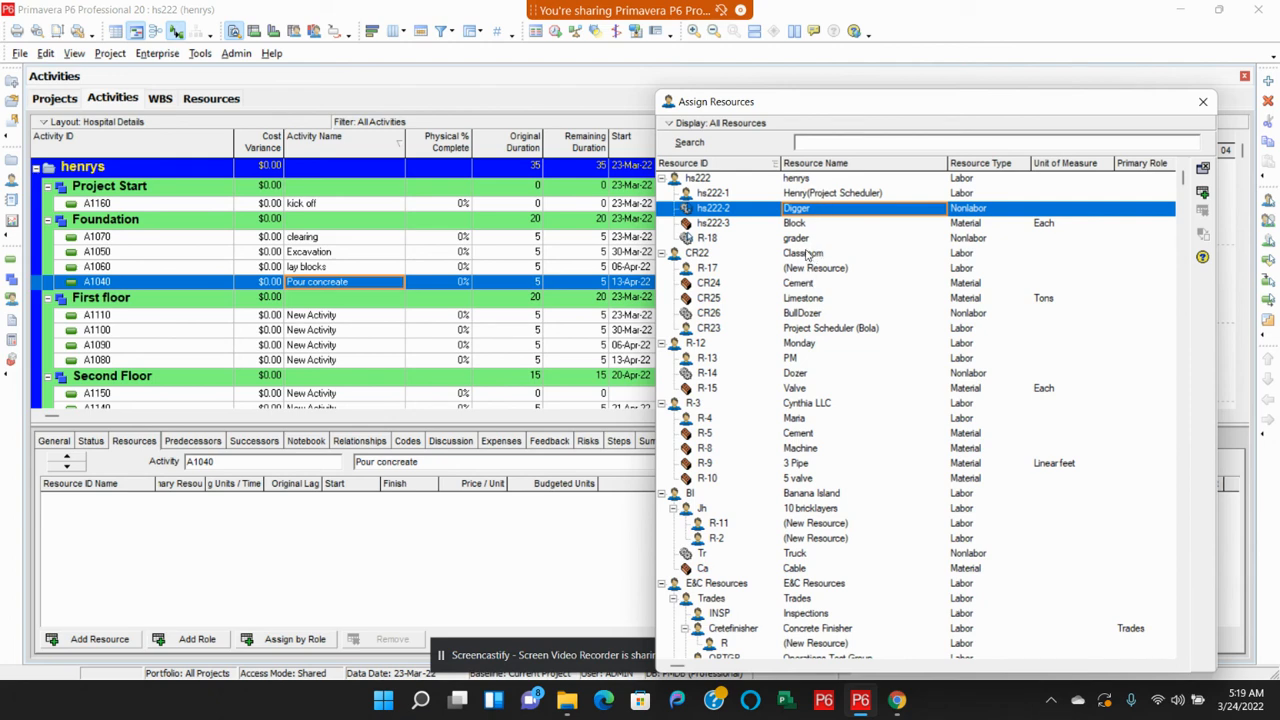
click(810, 195)
click(800, 210)
click(793, 239)
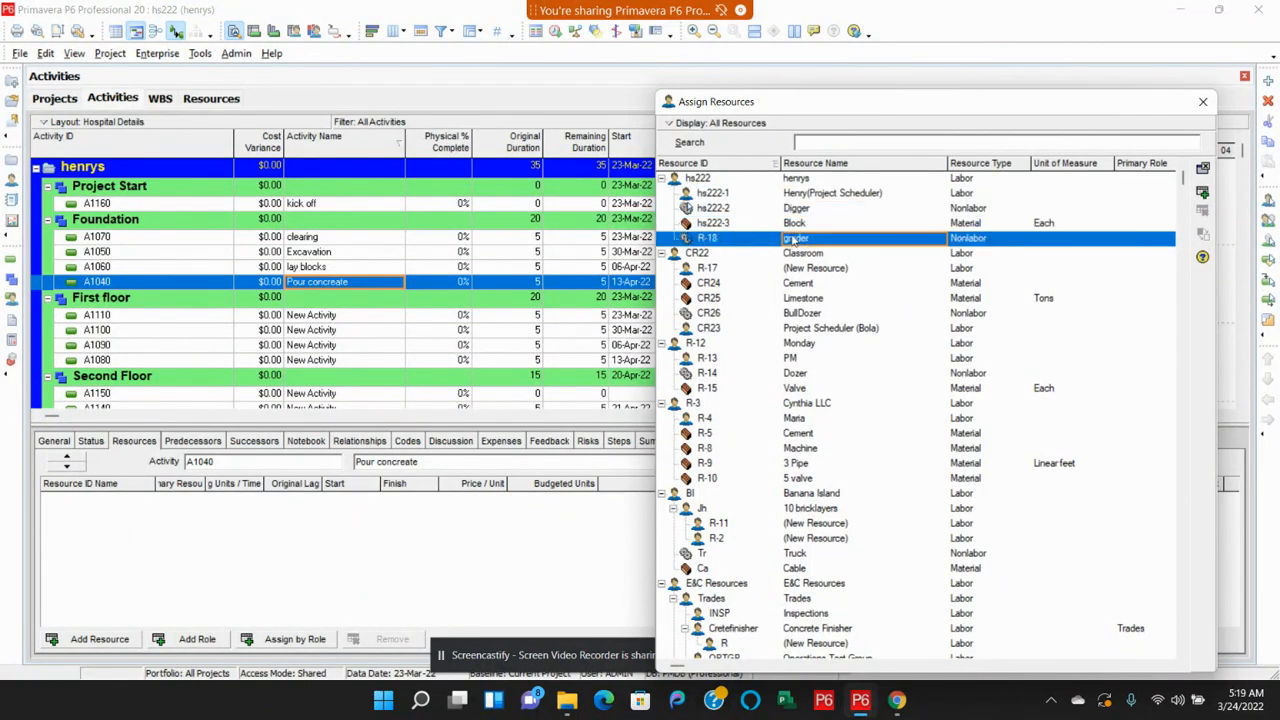
click(795, 224)
click(795, 238)
click(331, 268)
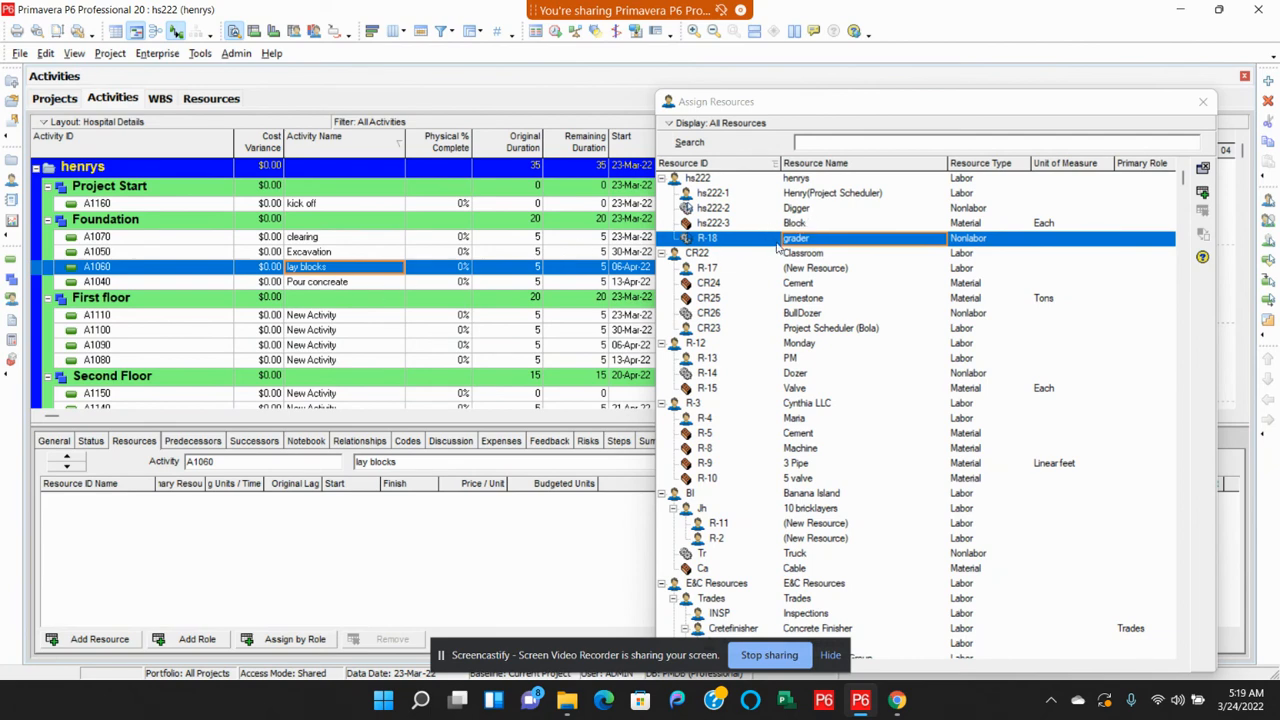
click(795, 224)
click(1203, 192)
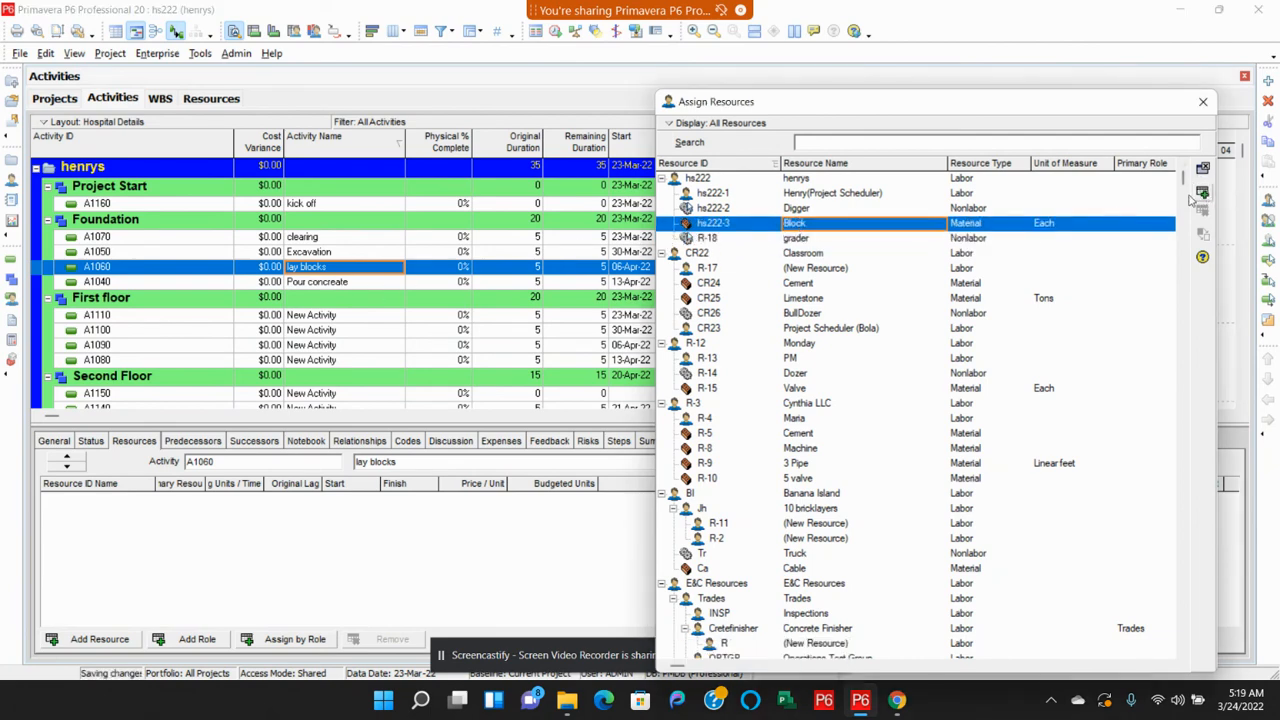
click(1203, 101)
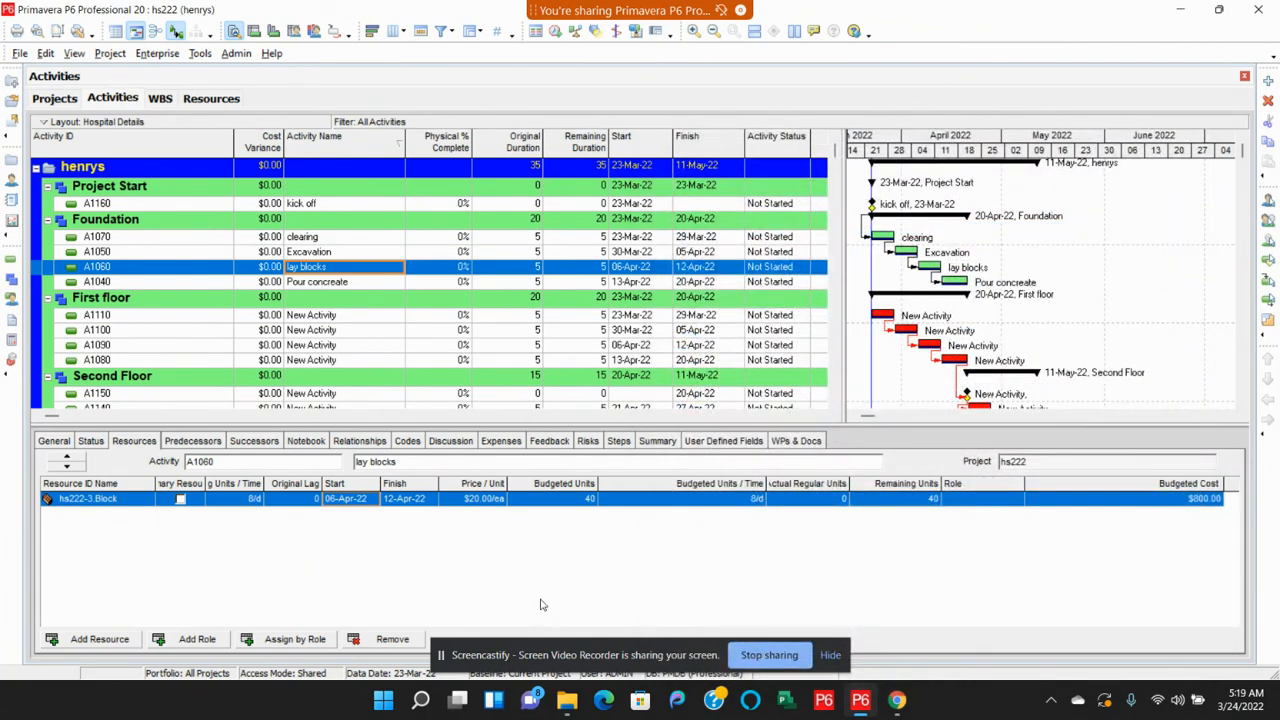
For the clearing activity's resource assignment, widen the Primary Resource and Remaining Units / Time columns and narrow the Budgeted Units / Time column
click(314, 238)
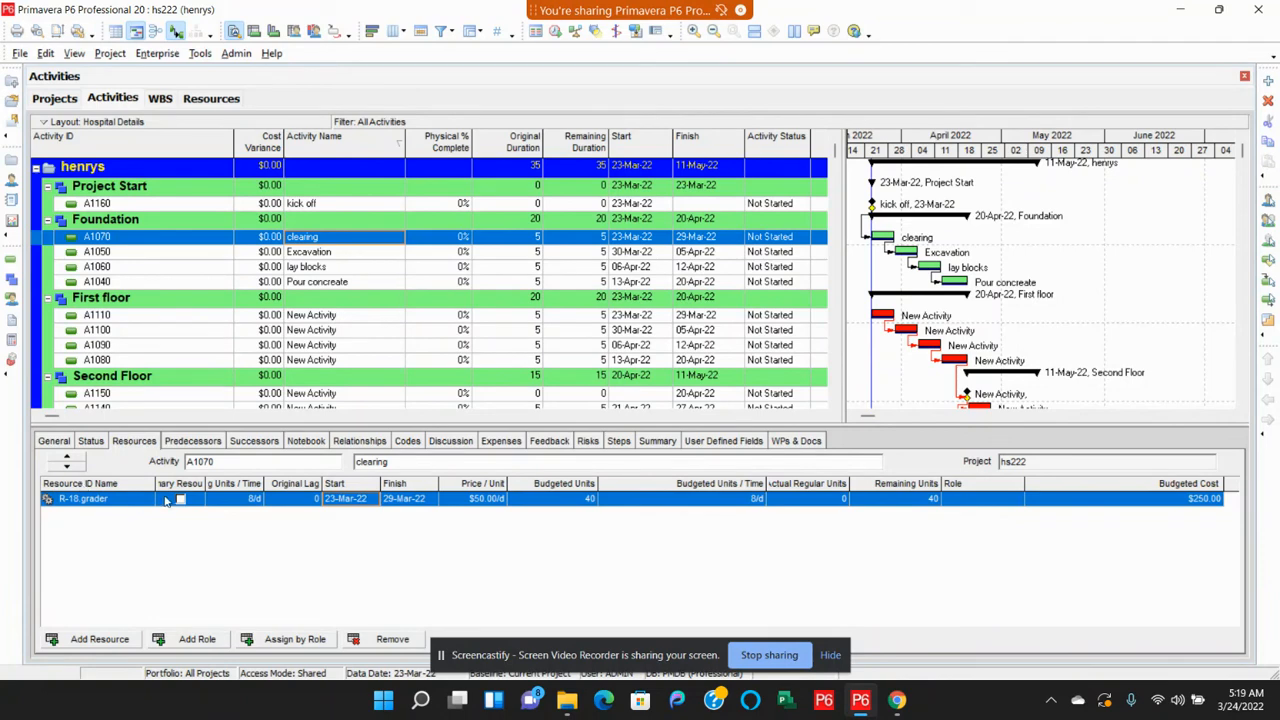
drag(205, 484, 300, 484)
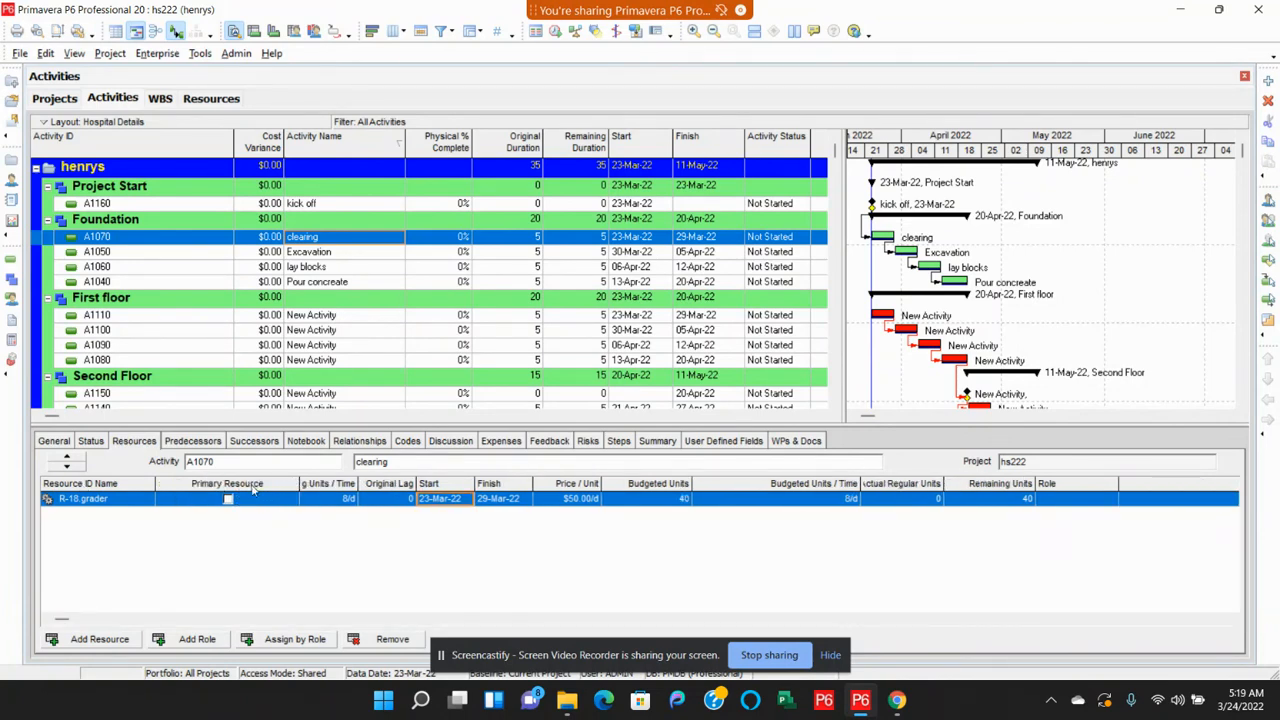
drag(359, 484, 383, 484)
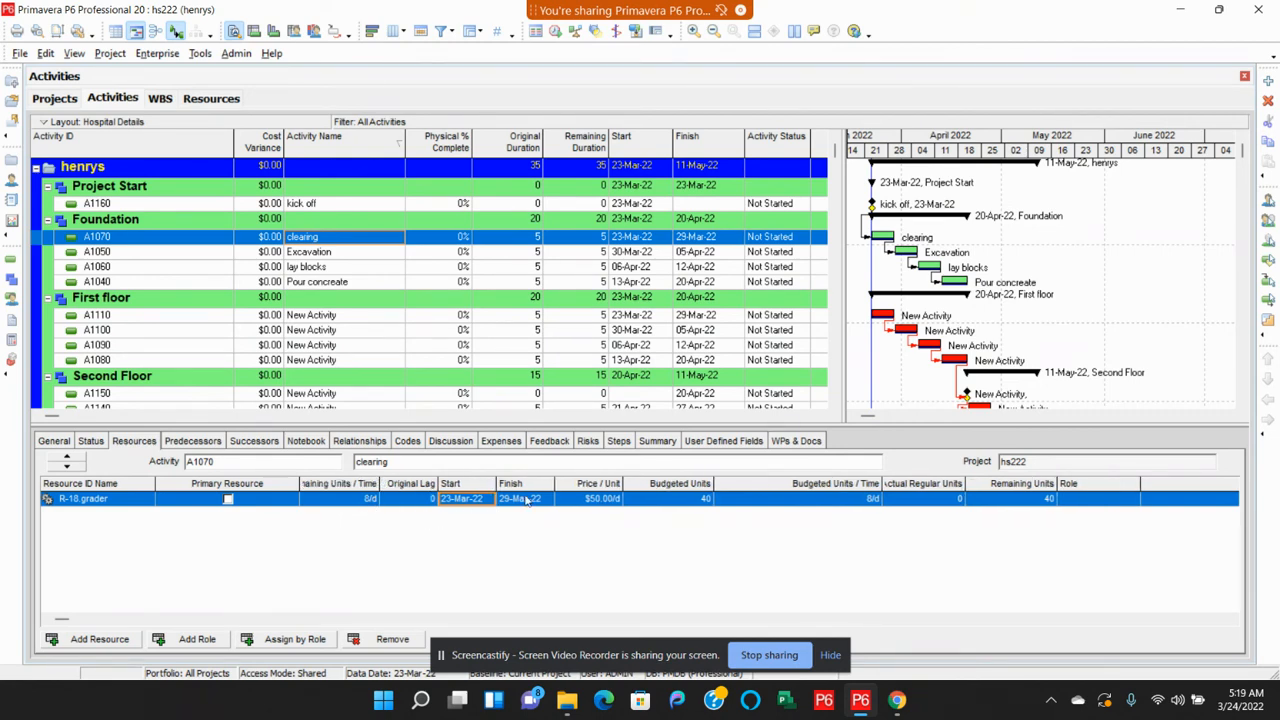
click(211, 98)
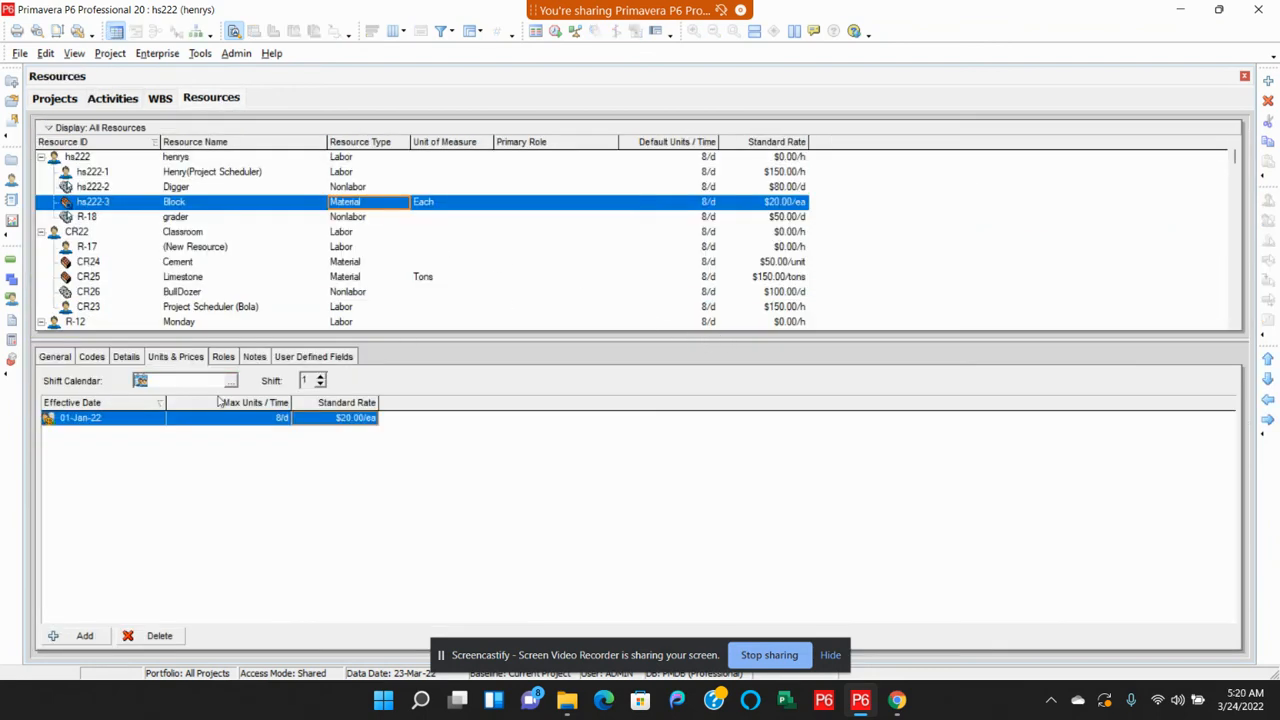
click(112, 98)
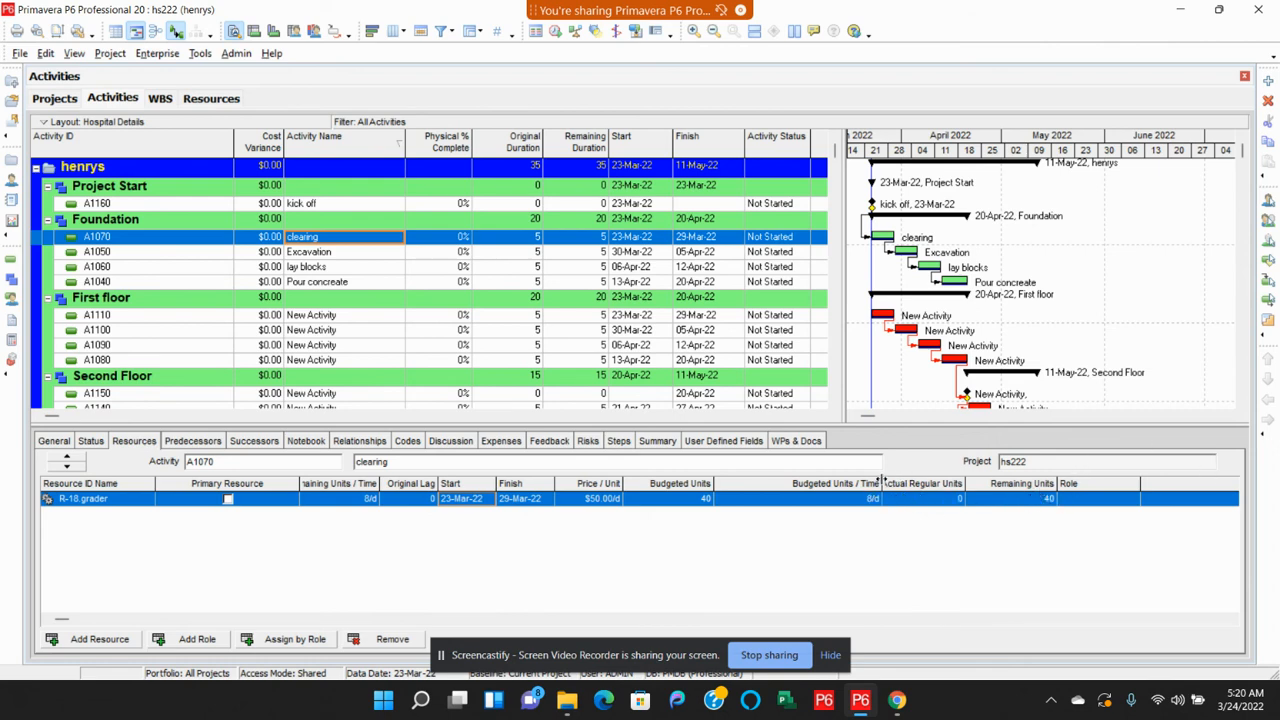
drag(884, 478, 852, 479)
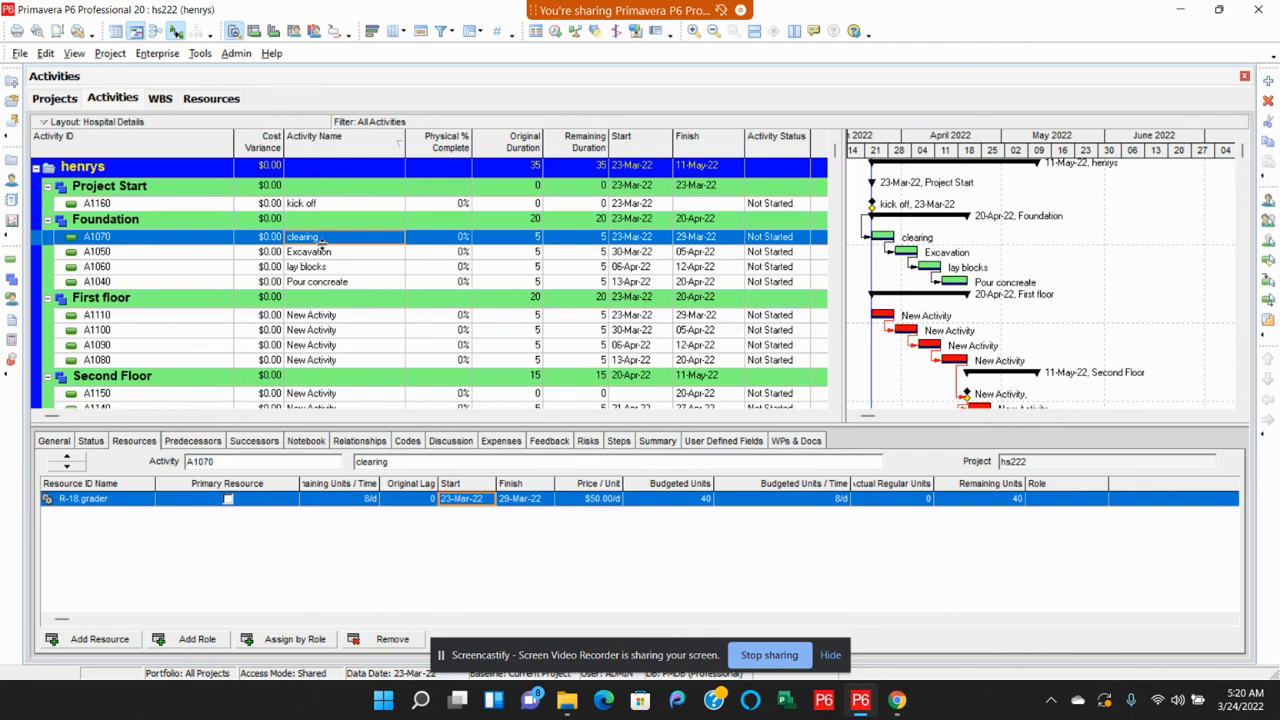
Add a new material resource below Block and outdent it one level so it sits directly under hs222
click(321, 283)
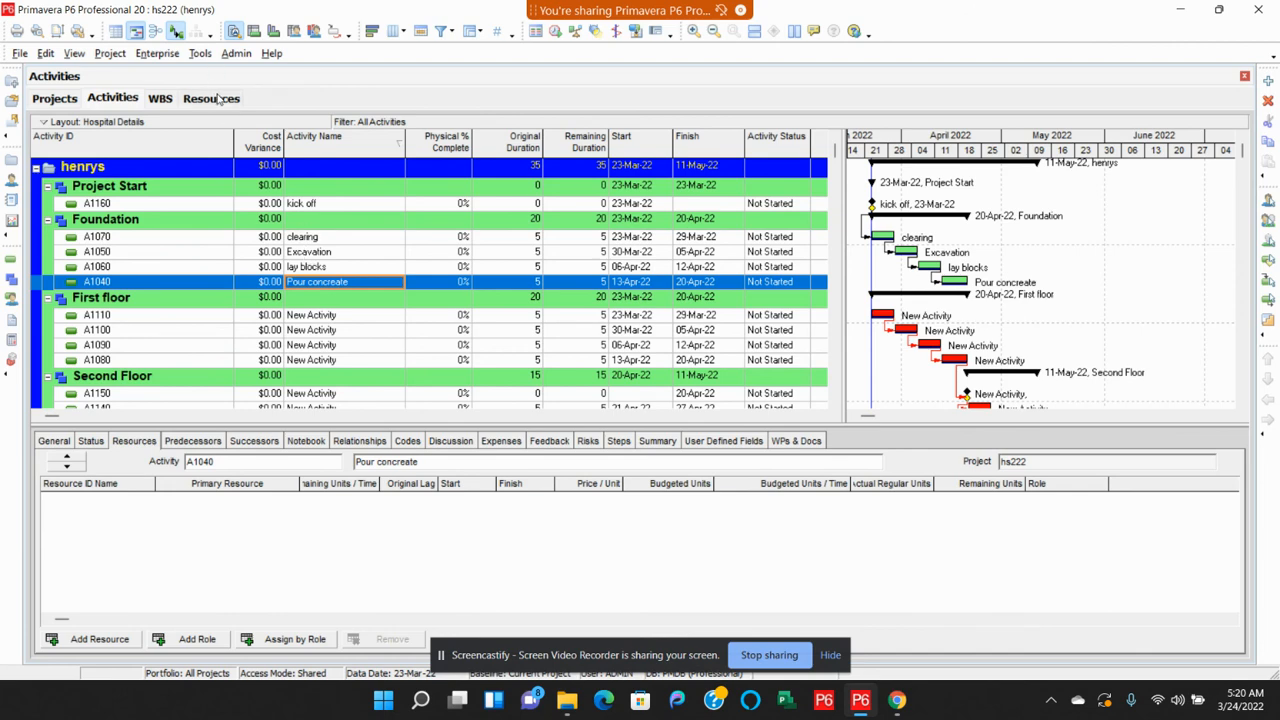
click(219, 99)
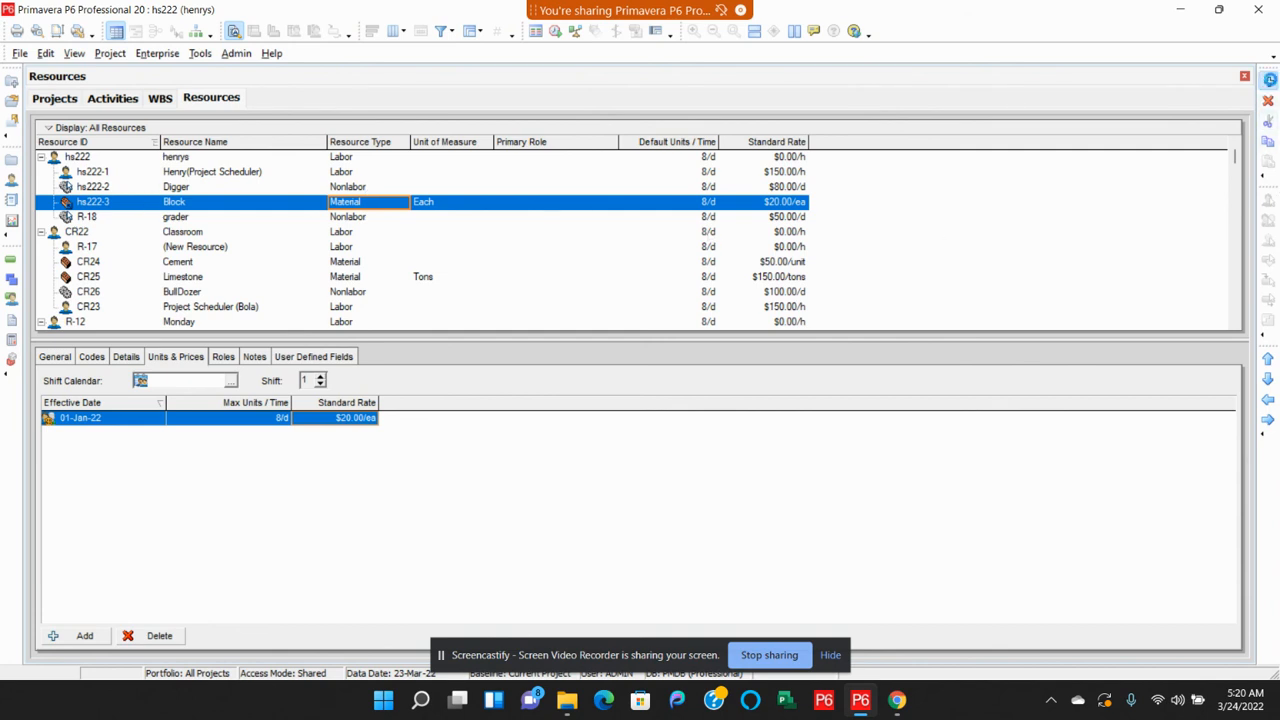
click(1268, 80)
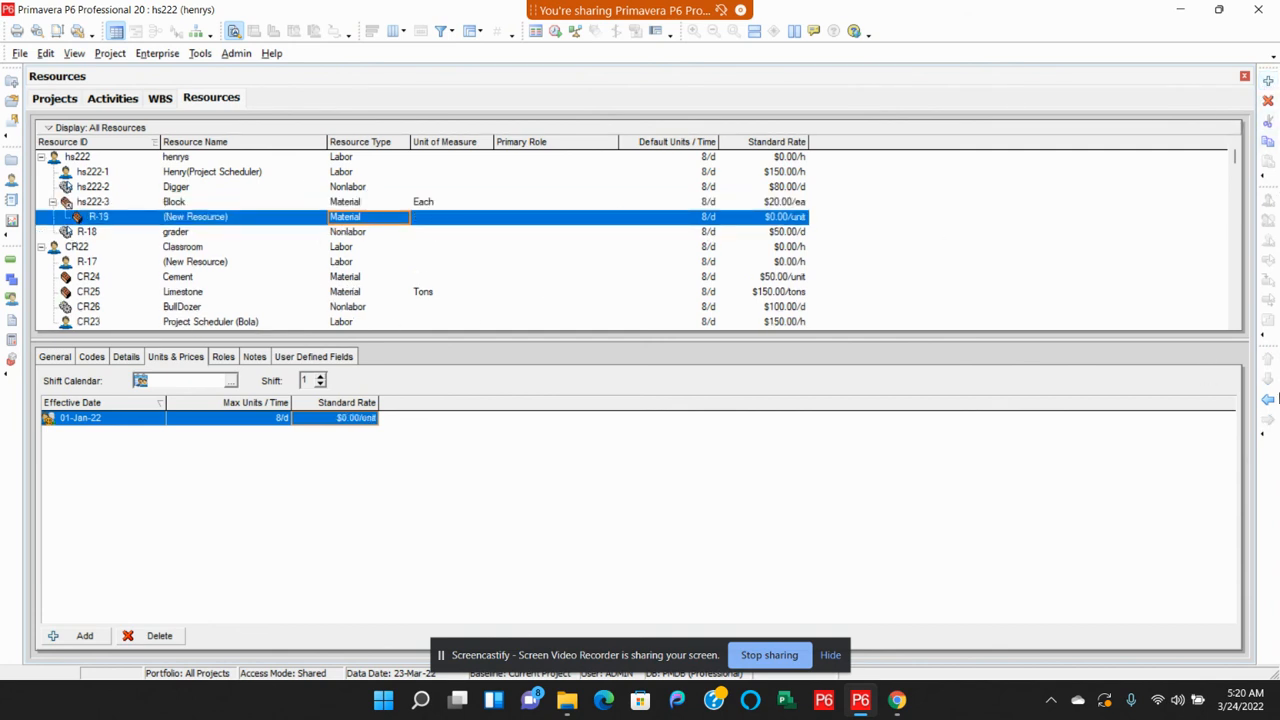
click(1267, 399)
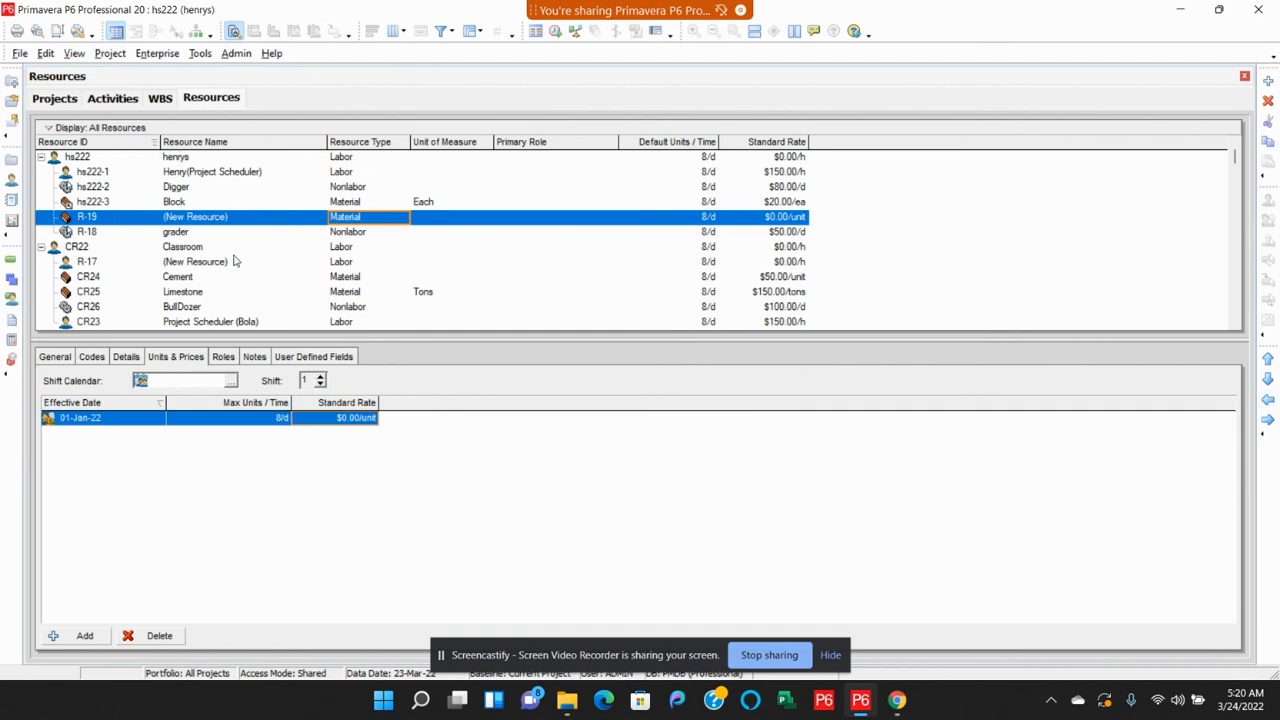
Check the Pour concreate activity and name the new material resource under hs222 Concrete
click(112, 98)
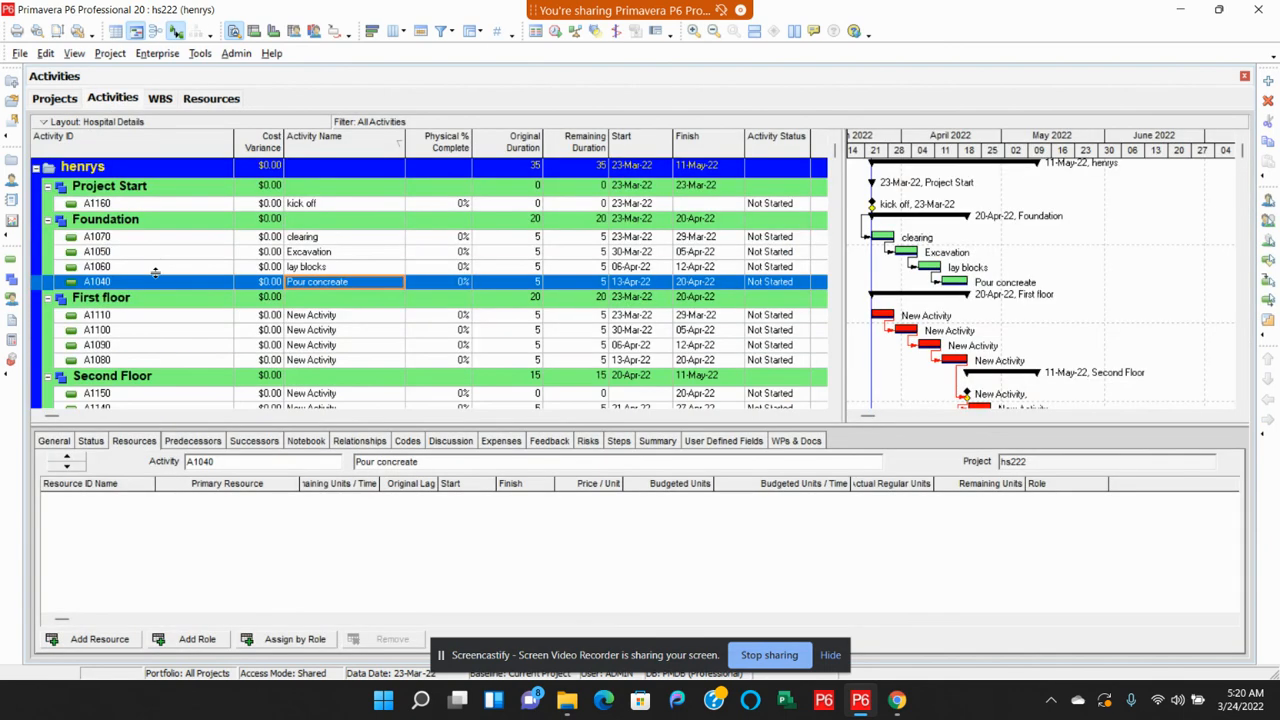
click(206, 101)
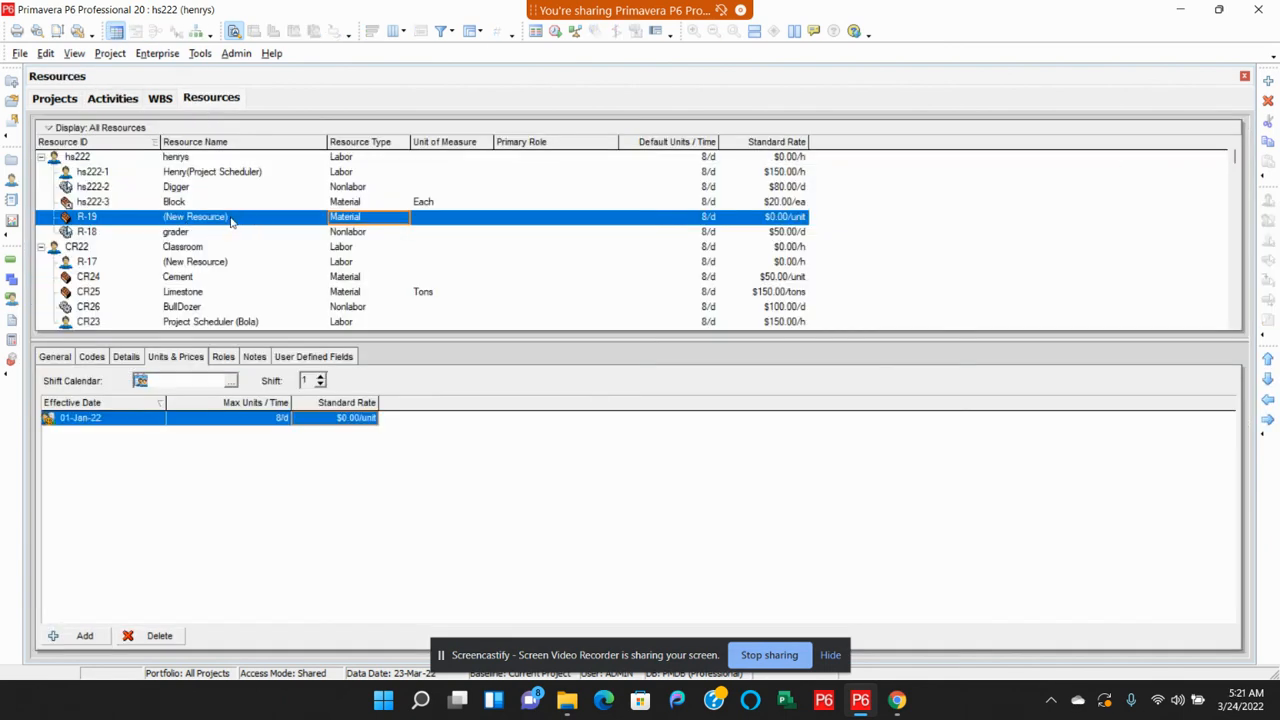
click(238, 222)
click(240, 220)
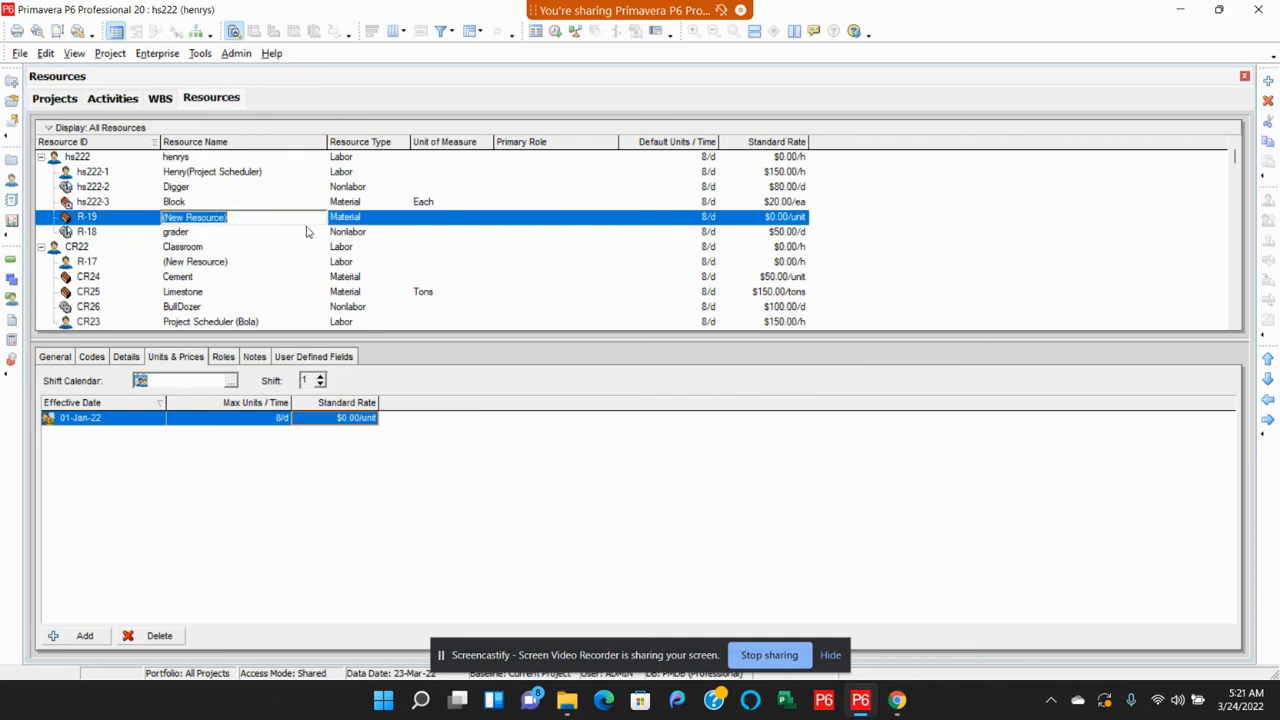
text(Co)
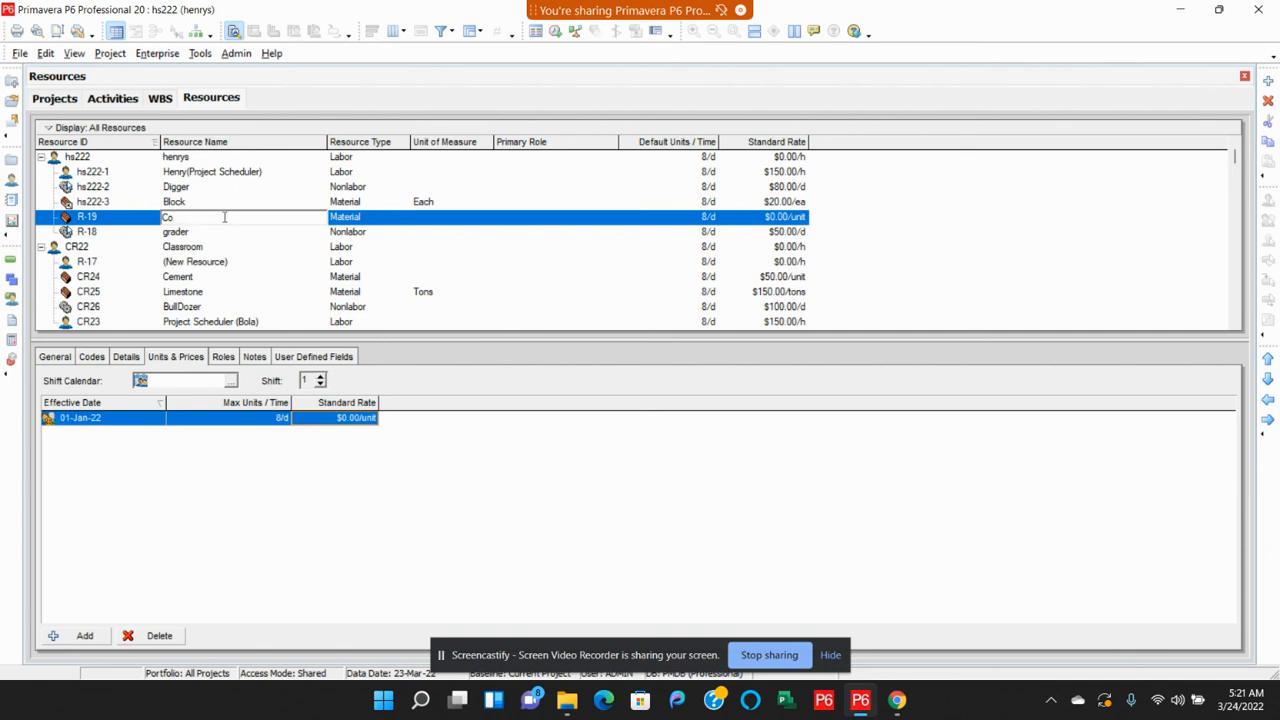
text(ncrete)
click(345, 220)
mouse_move(562, 695)
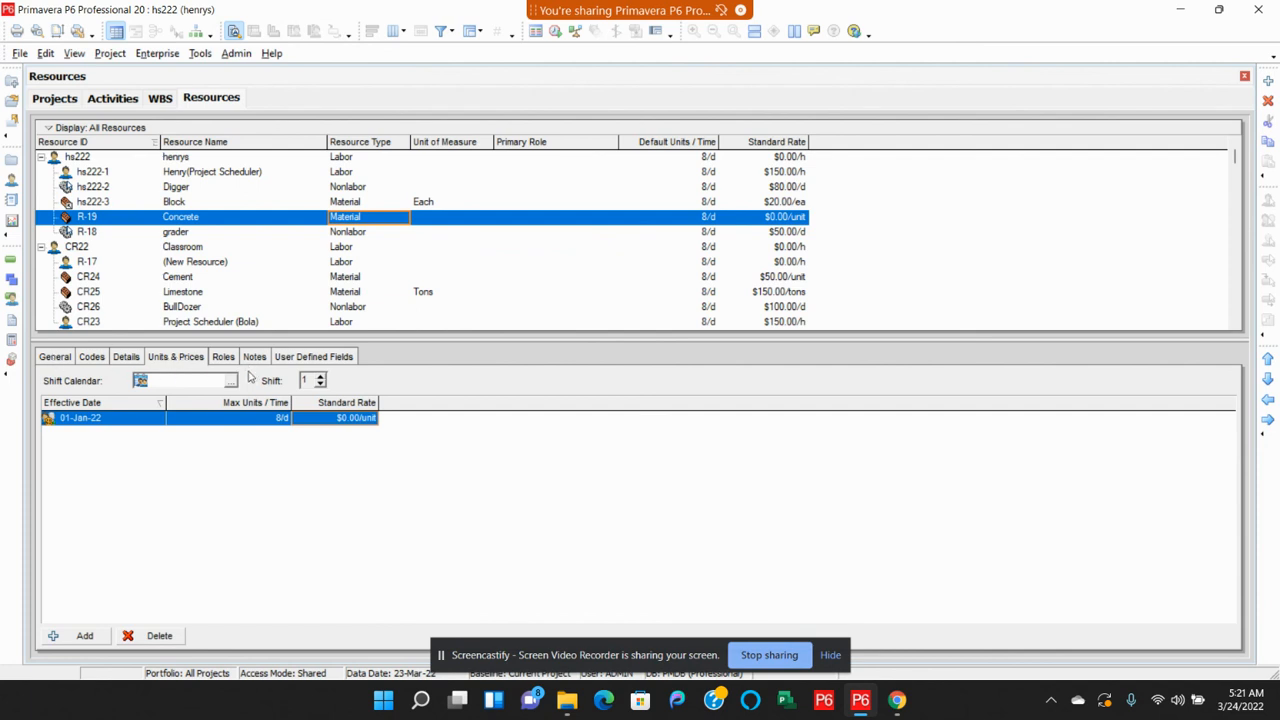
Set the Concrete resource's unit of measure to pound
click(123, 360)
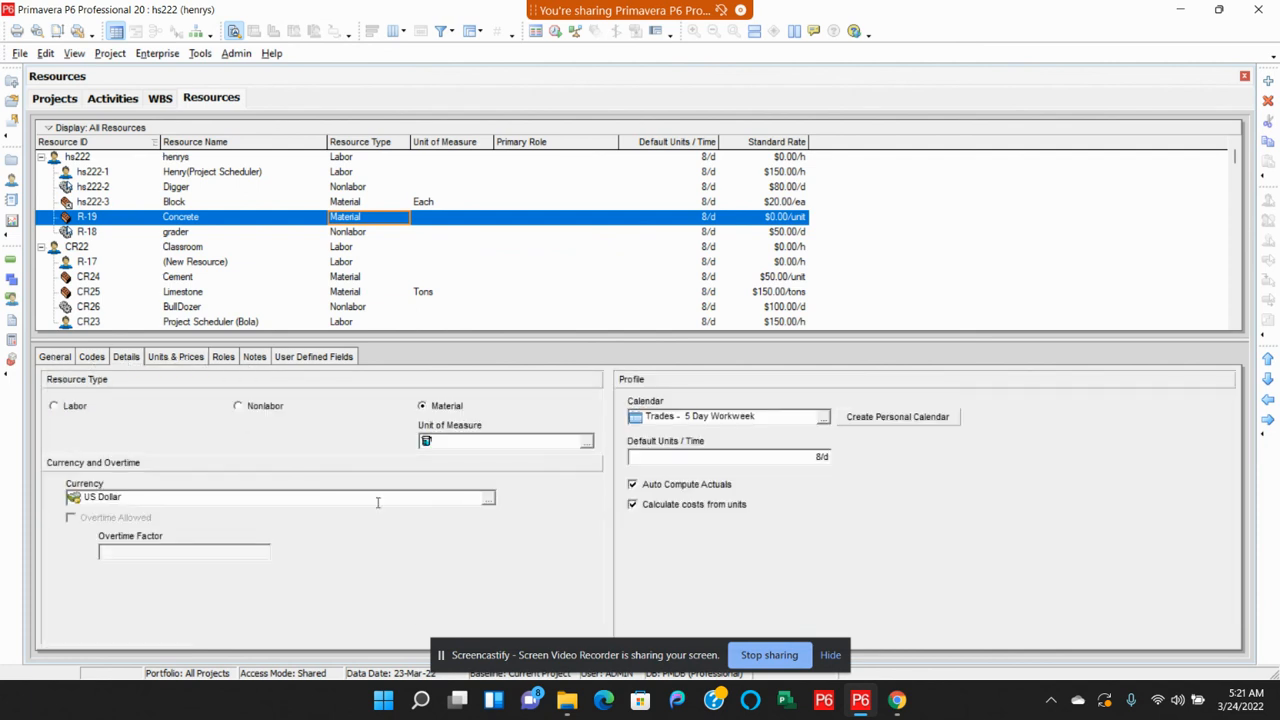
click(586, 441)
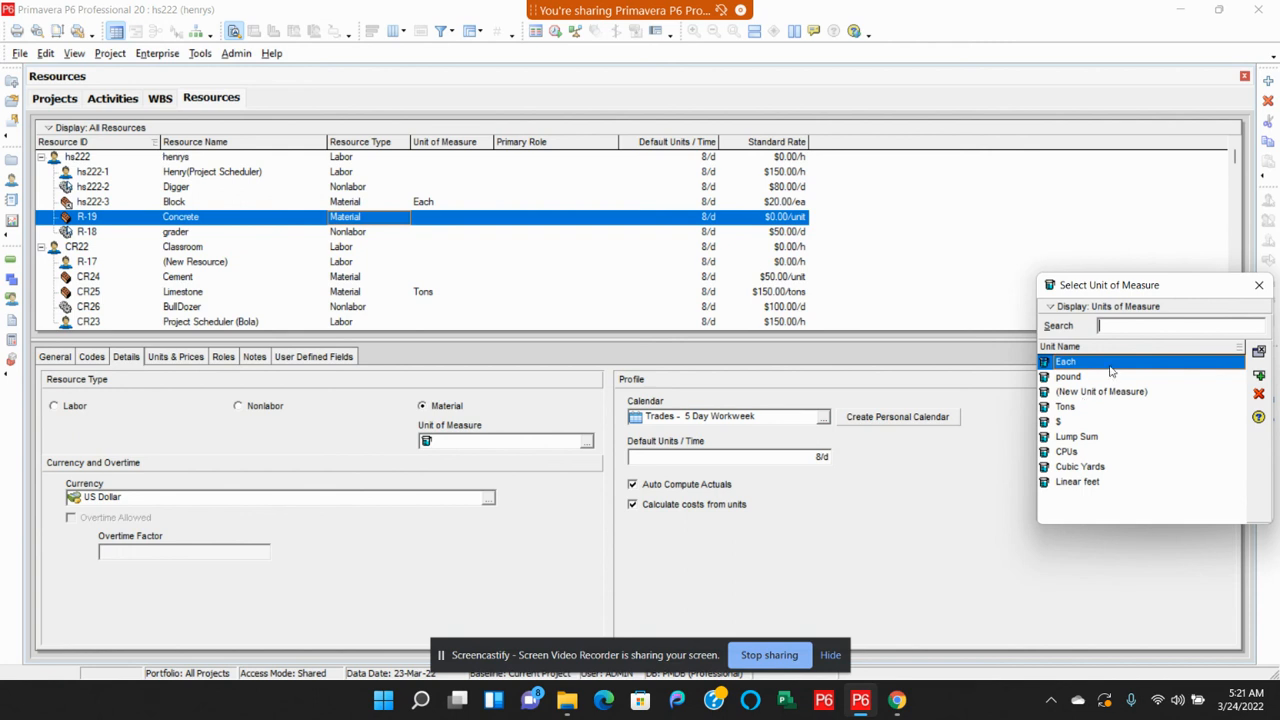
click(1079, 378)
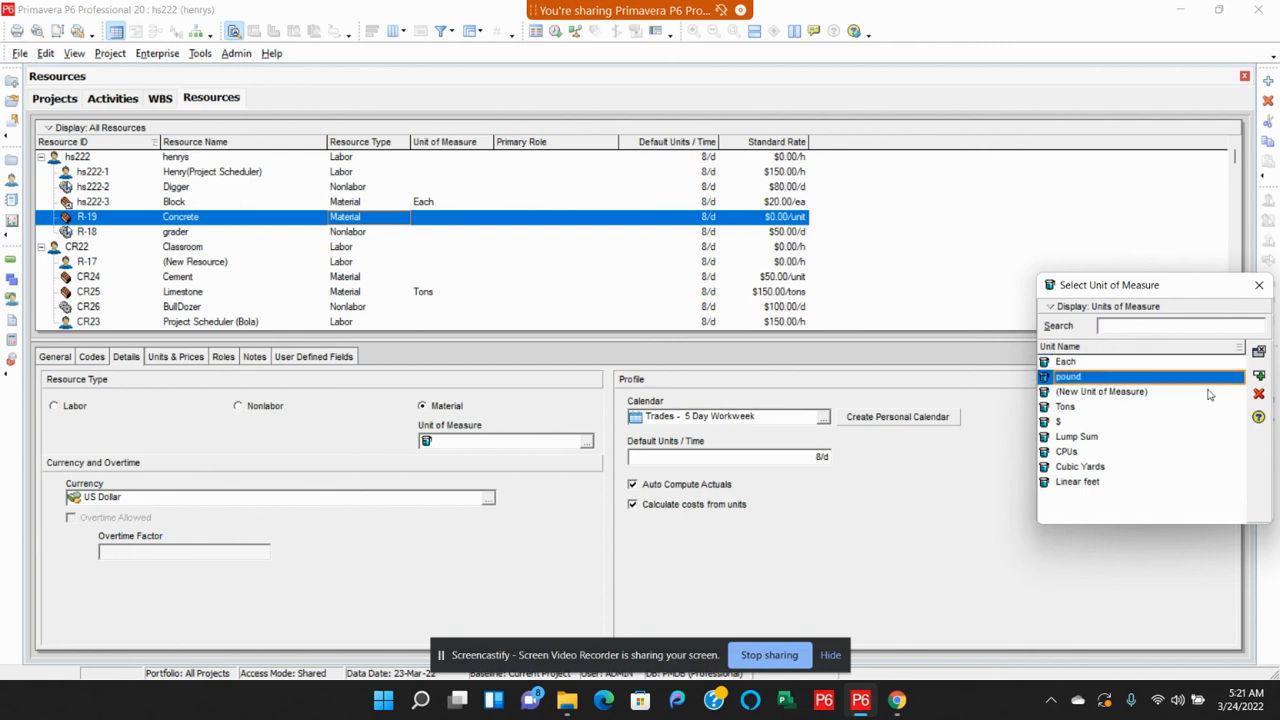
click(1257, 373)
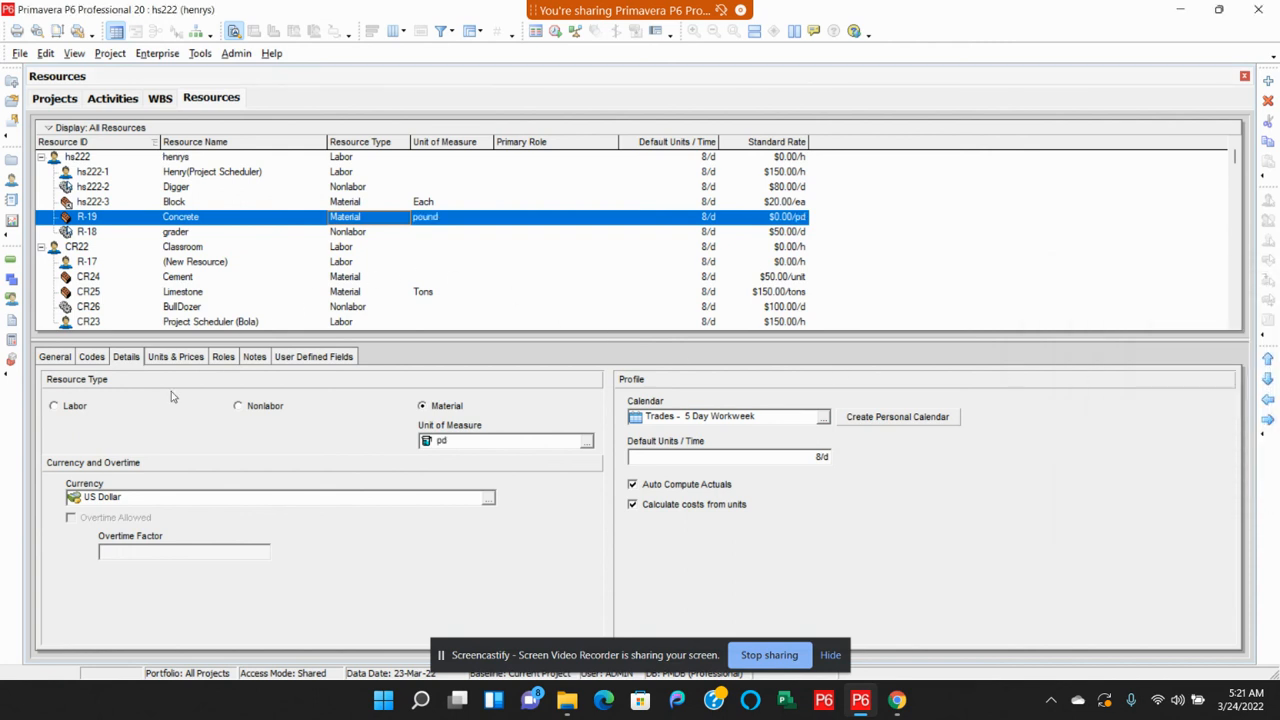
Set the Concrete resource's standard rate to $10 per pound
click(176, 357)
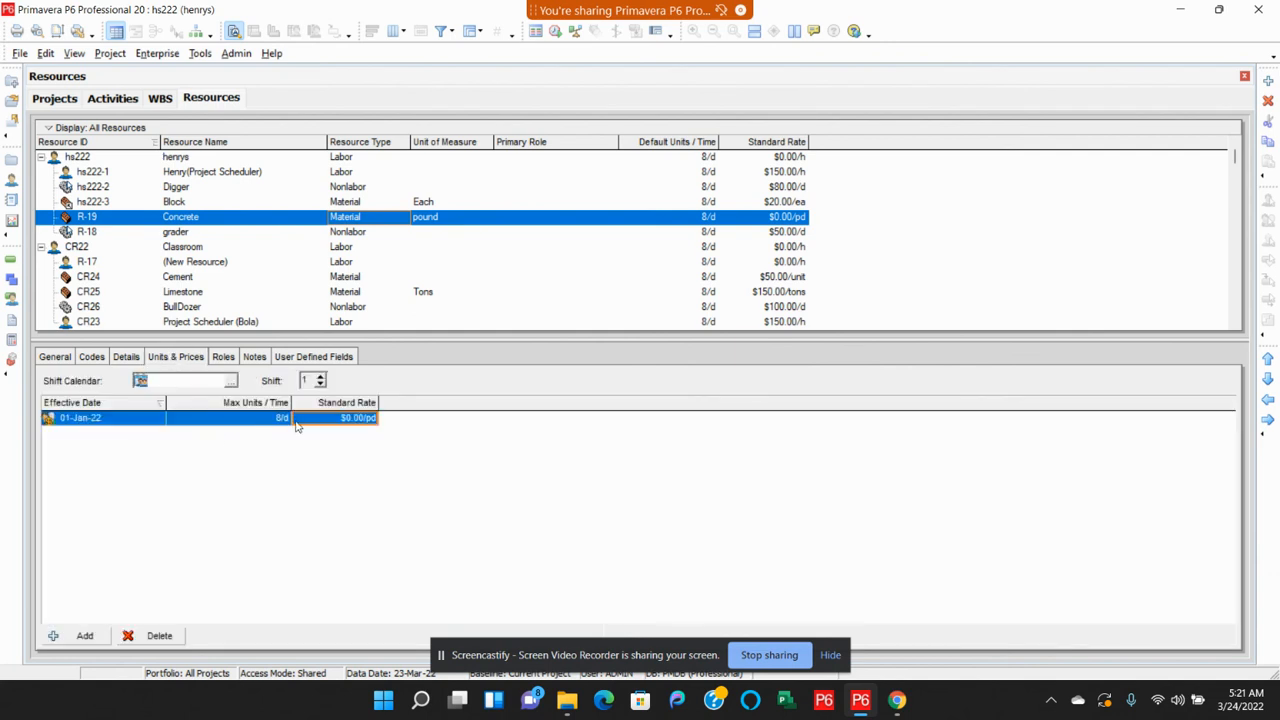
click(357, 420)
click(356, 420)
click(316, 418)
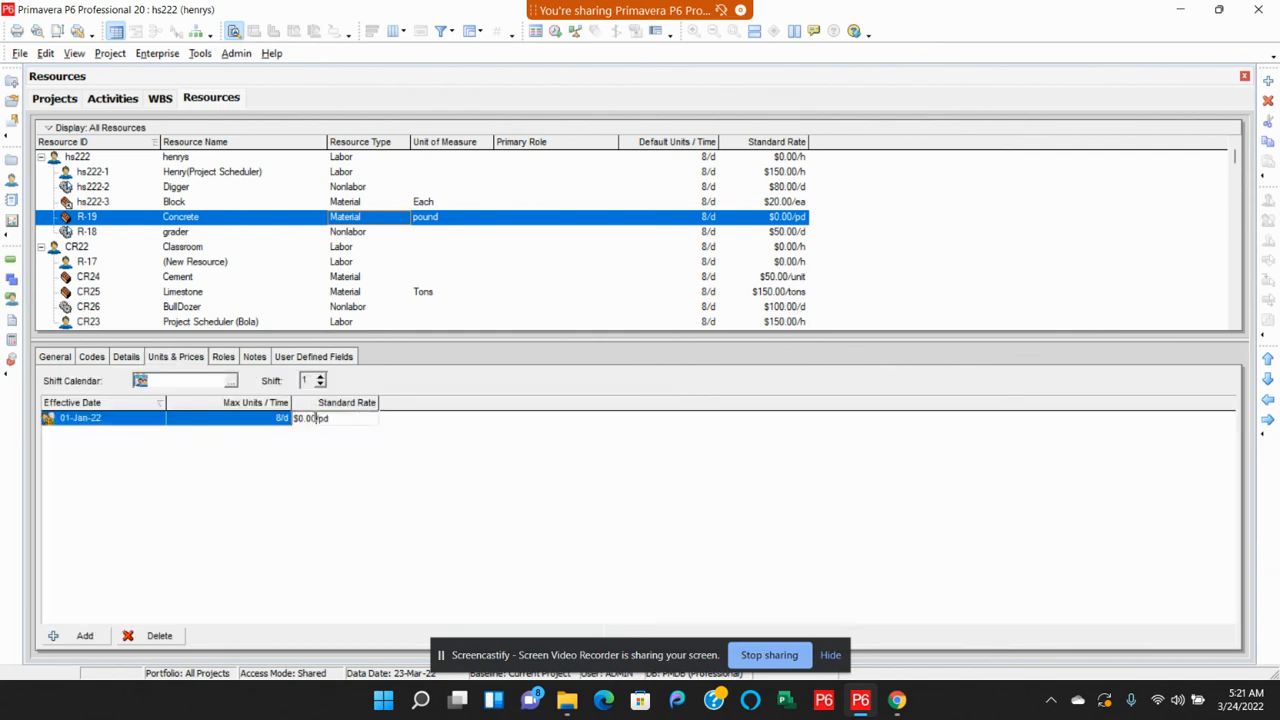
key(BackSpace)
key(BackSpace)
key(BackSpace)
text(10)
key(Return)
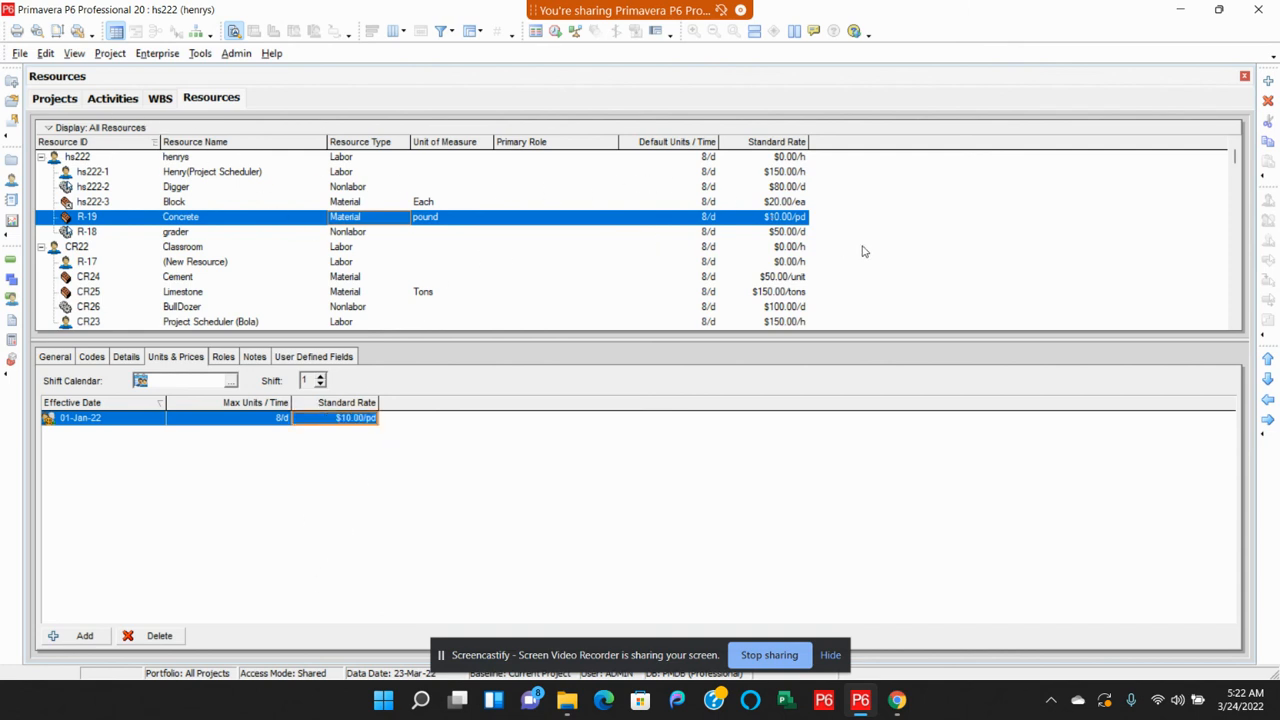
Assign the Concrete resource to the Pour concreate activity under Foundation and close the resource assignment dialog
click(121, 104)
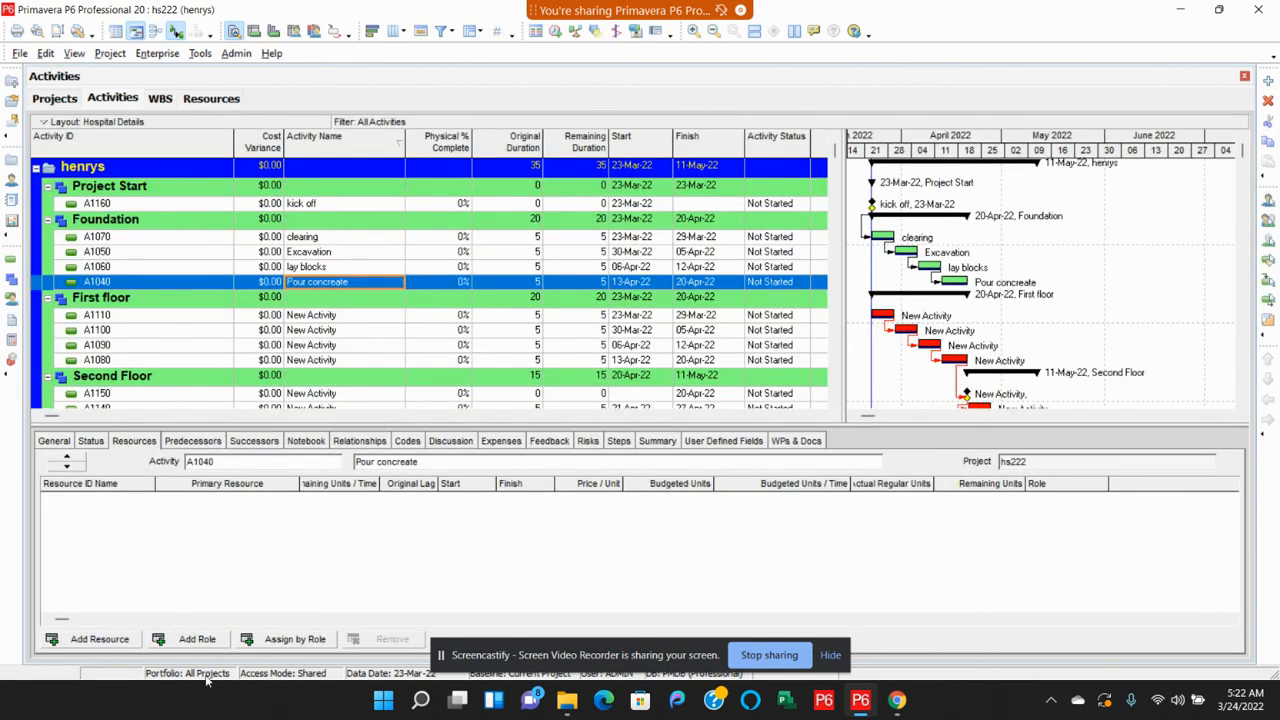
click(99, 639)
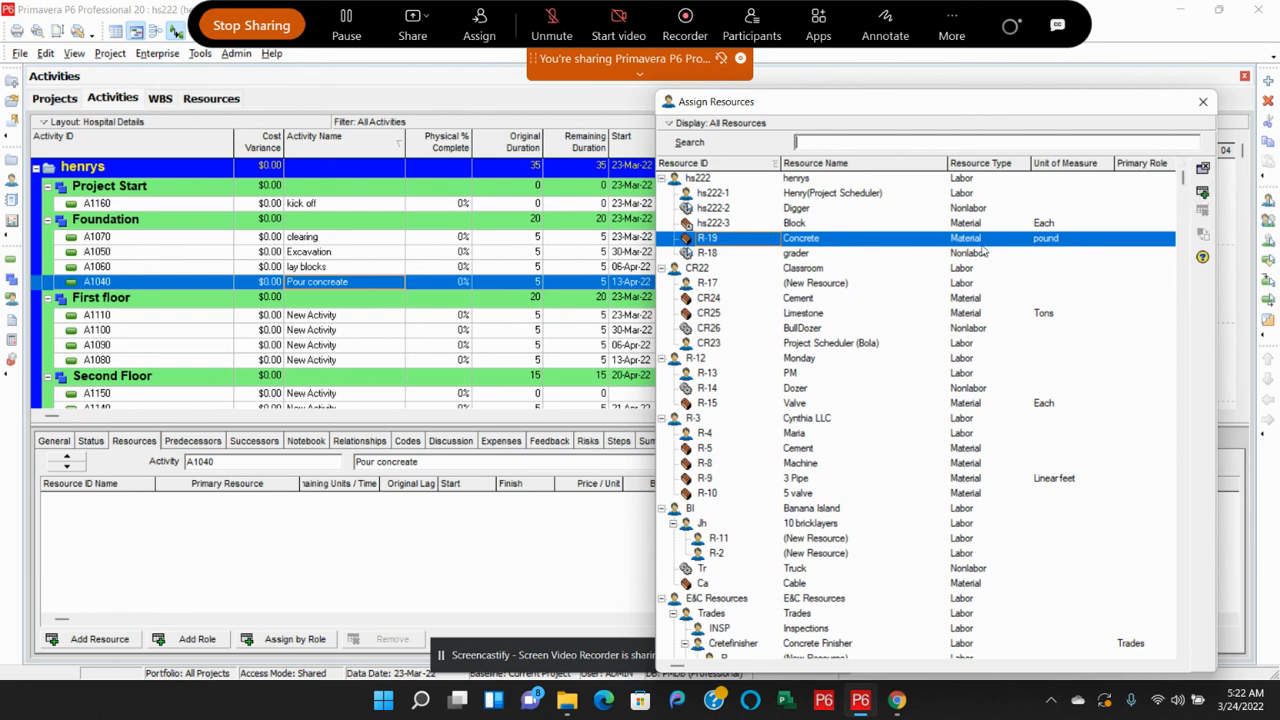
click(950, 242)
double_click(950, 242)
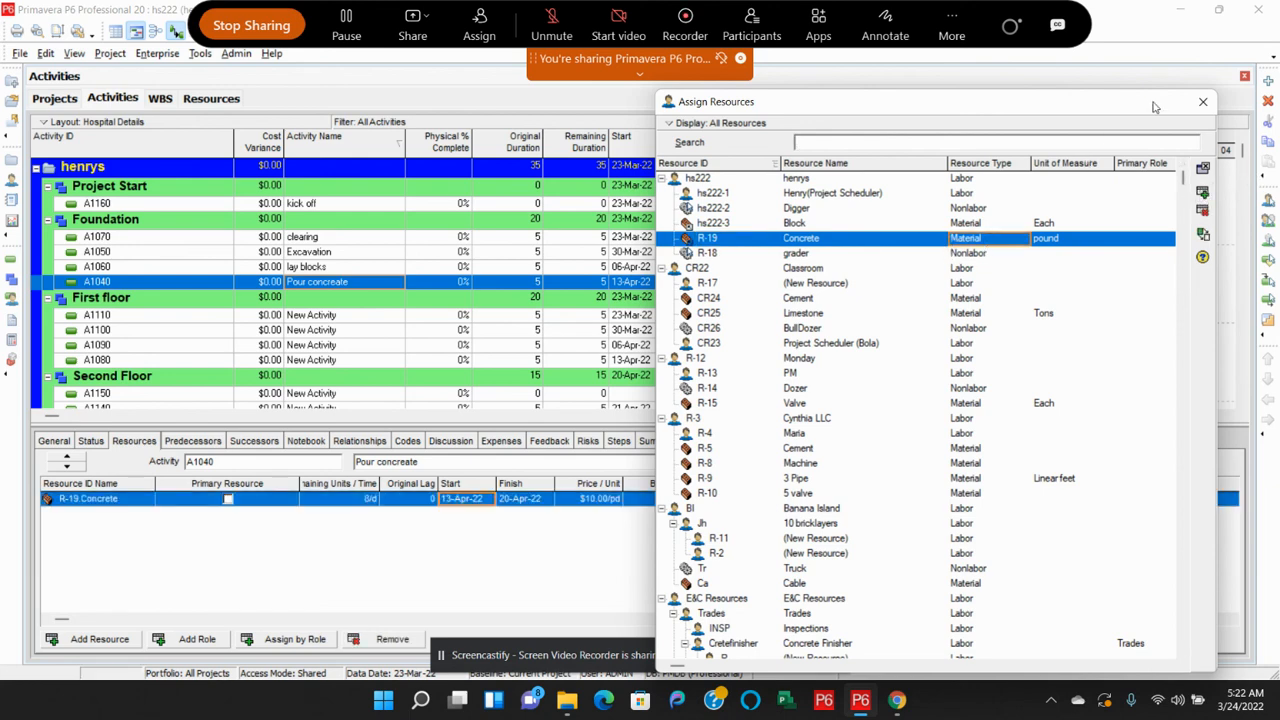
click(1203, 101)
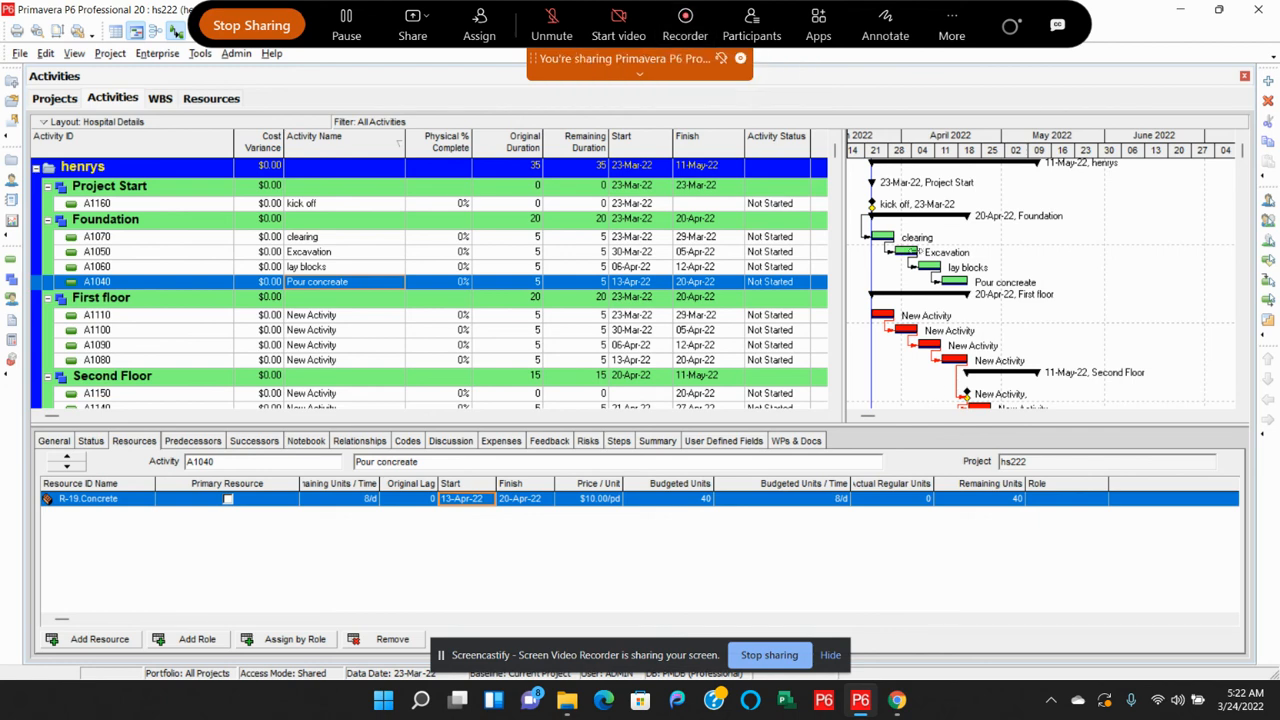
click(692, 36)
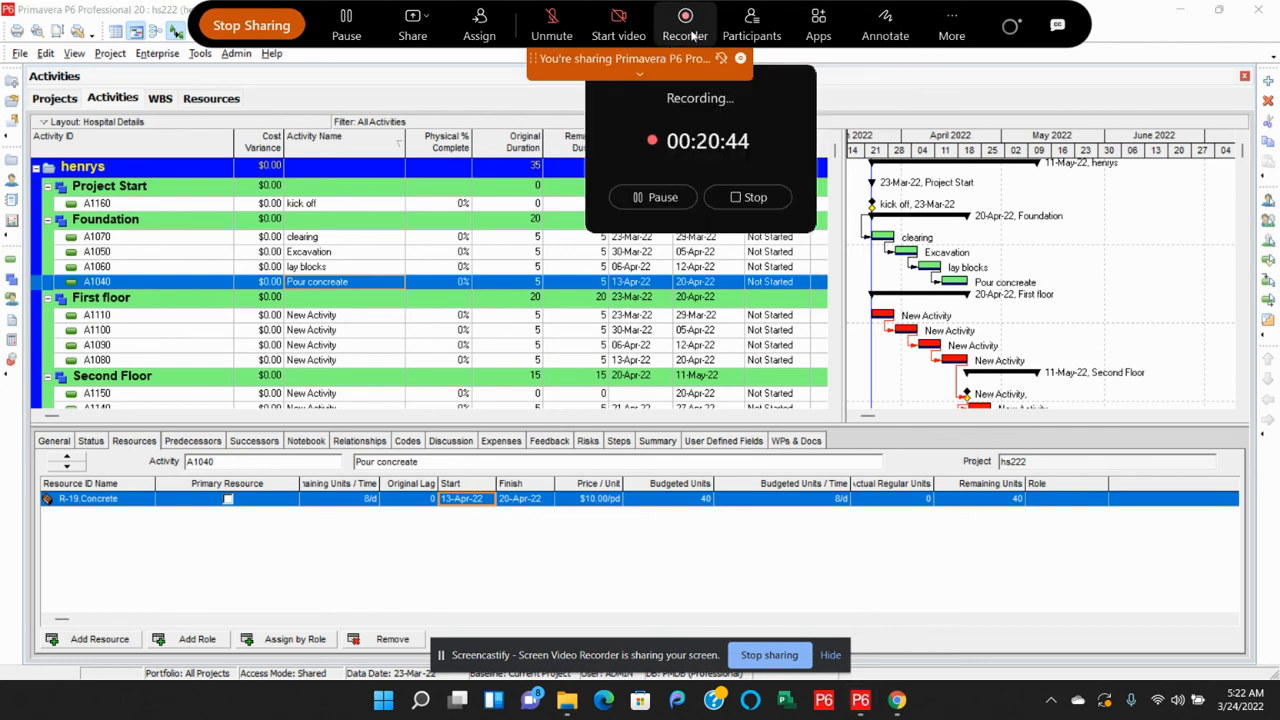
click(752, 197)
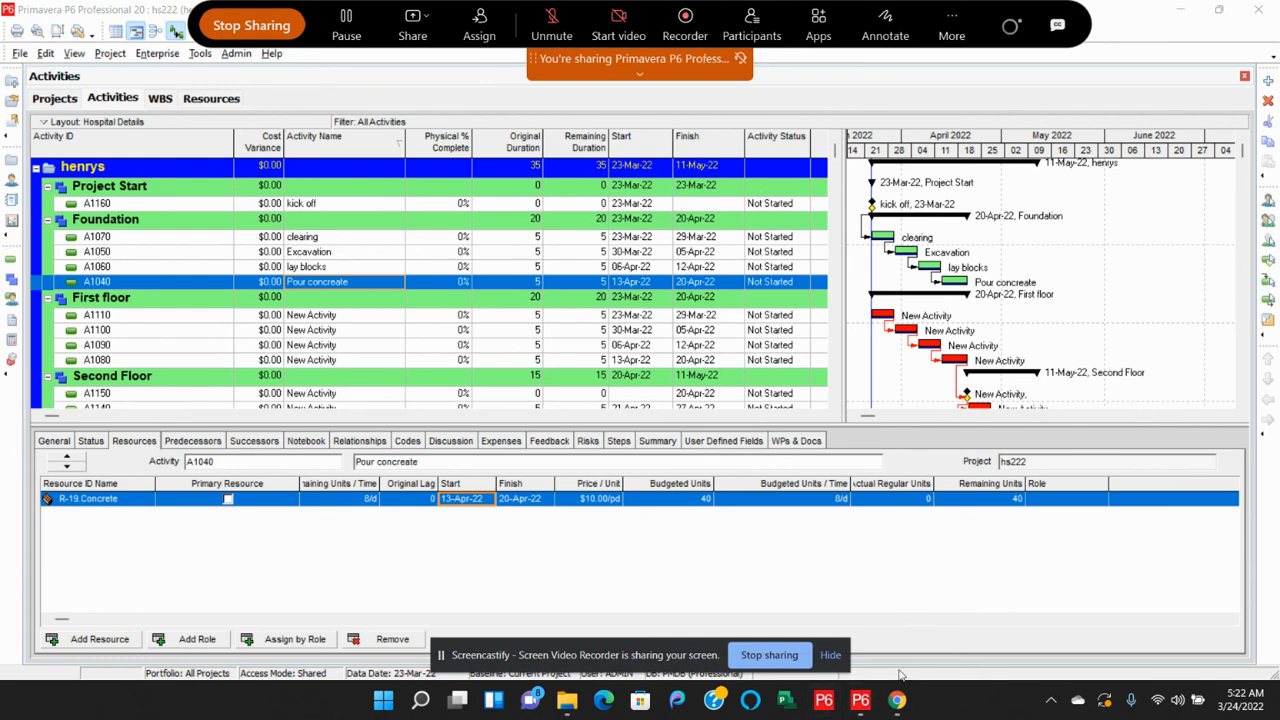
mouse_move(893, 705)
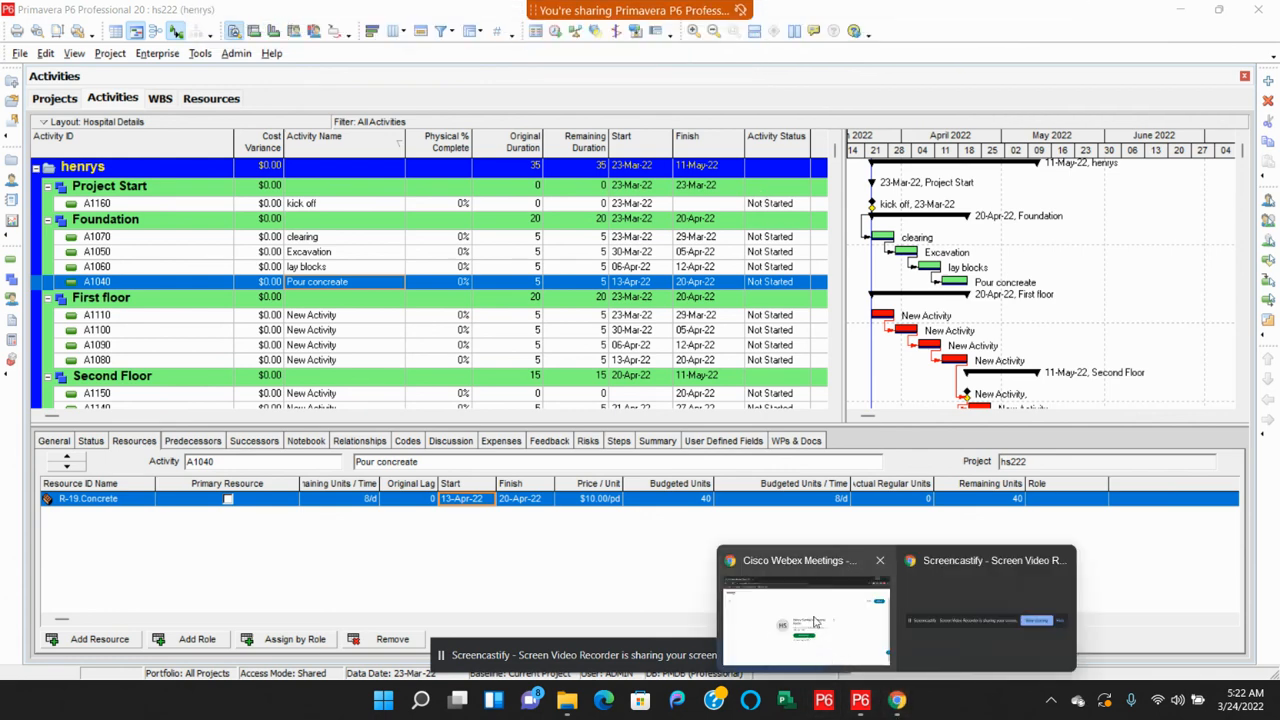